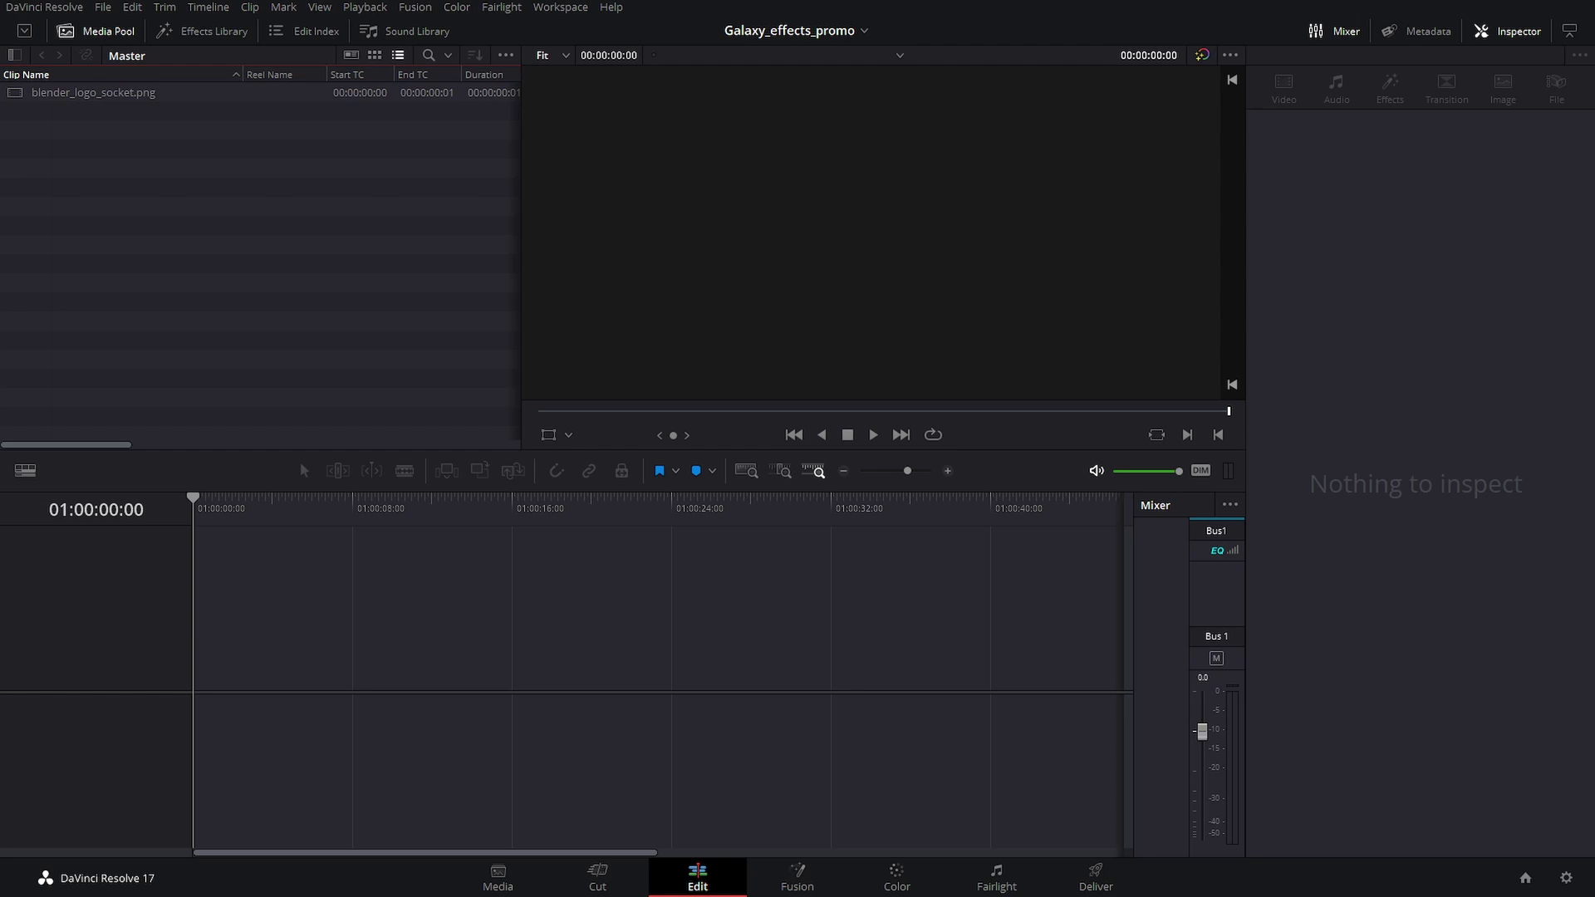
# - Build a timeline from blender_logo_socket.png and set the logo's zoom to 0.700
pyautogui.moveTo(93, 92); pyautogui.dragTo(332, 656)
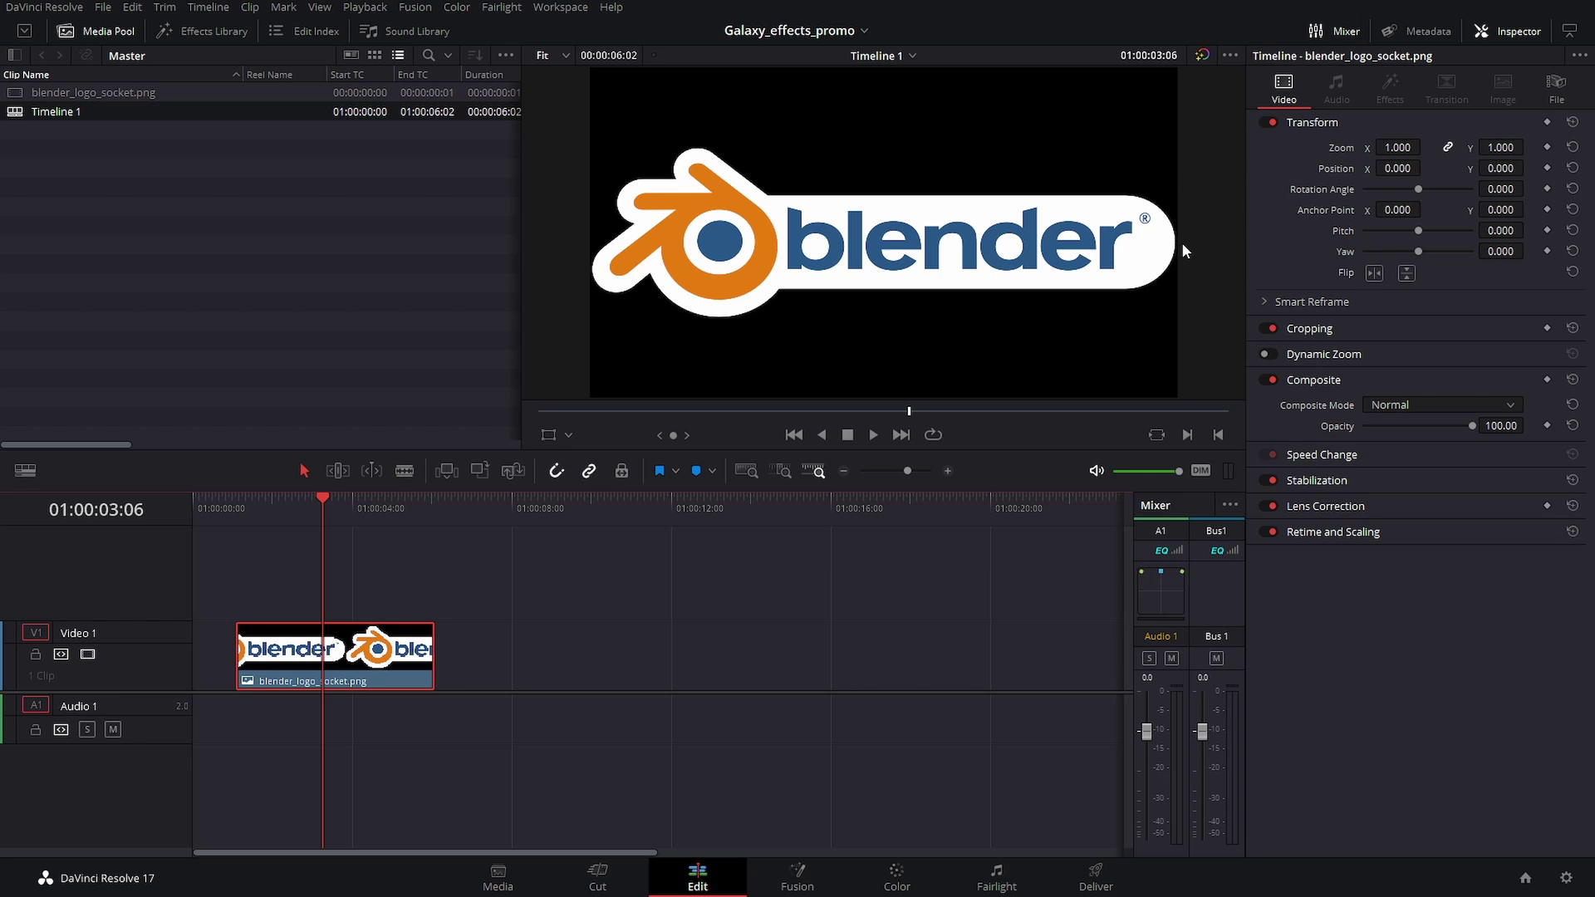
pyautogui.moveTo(1396, 144); pyautogui.dragTo(1354, 143)
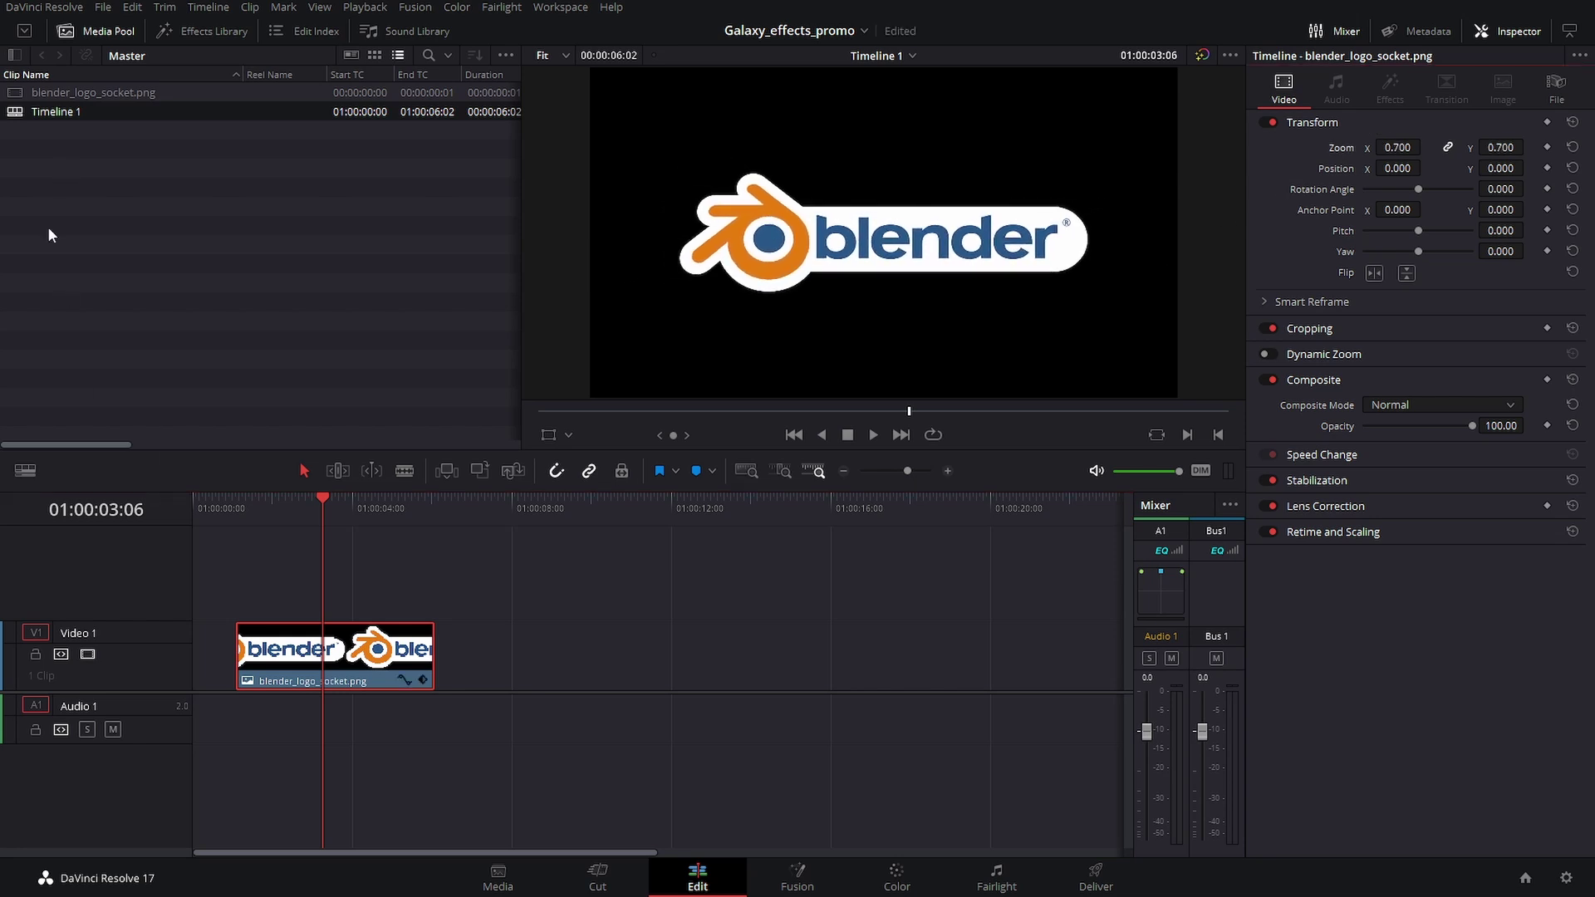
# - Move the logo to V2 and put a lengthened purple Solid Color on V1 beneath it
pyautogui.moveTo(294, 677); pyautogui.dragTo(295, 606)
pyautogui.click(203, 30)
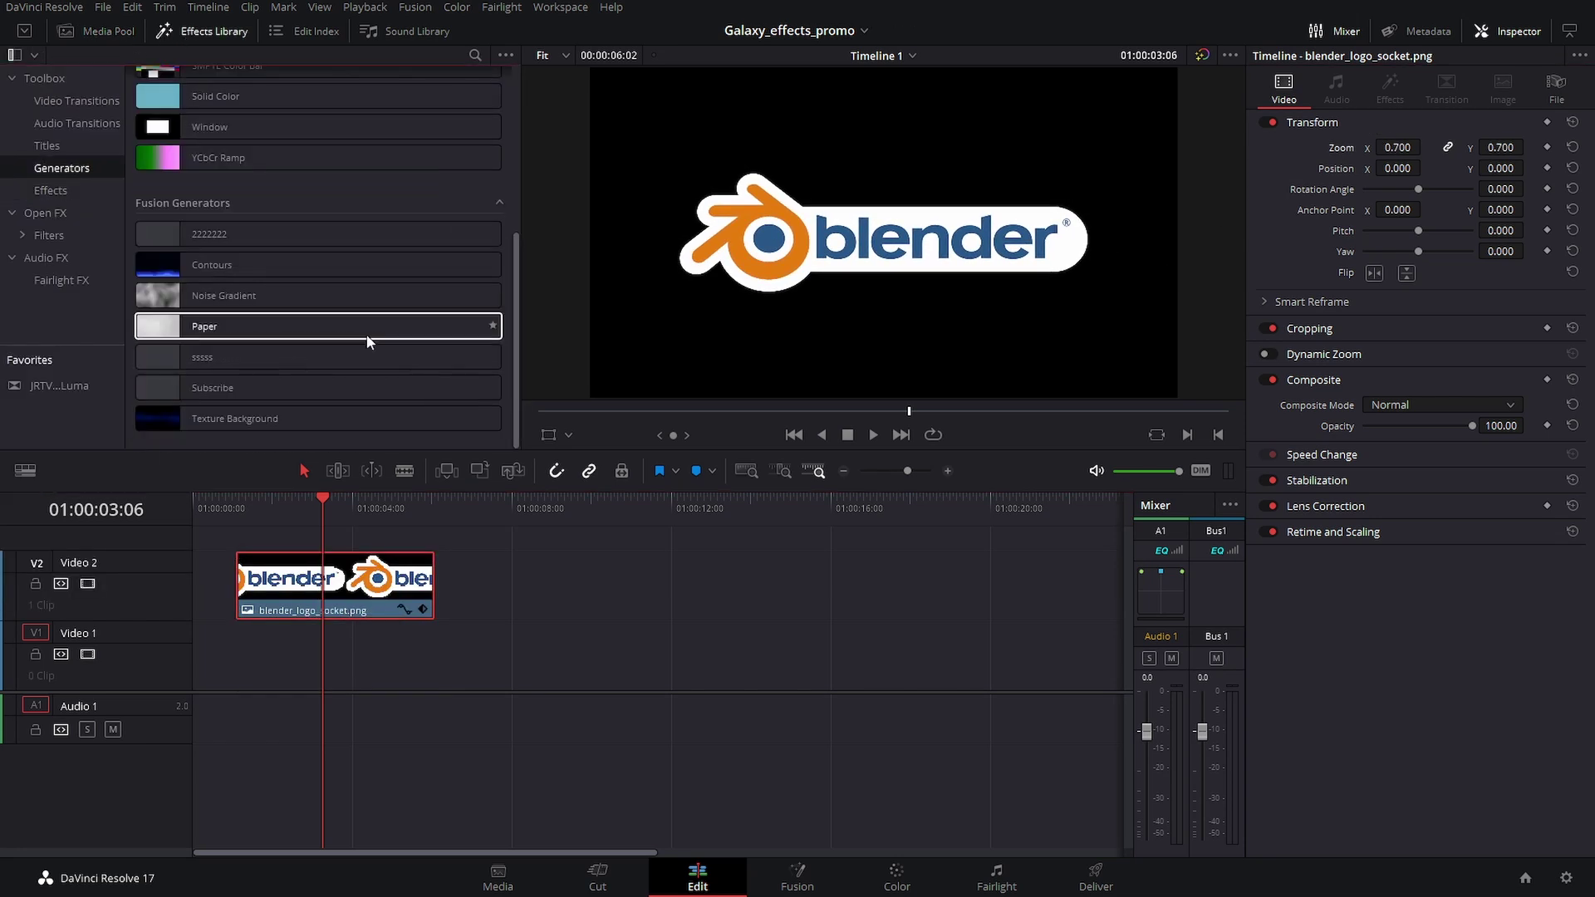
pyautogui.moveTo(216, 95); pyautogui.dragTo(349, 656)
pyautogui.moveTo(463, 657); pyautogui.dragTo(865, 656)
# - Shift the logo clip later and convert it into Fusion Clip 1
pyautogui.moveTo(355, 588); pyautogui.dragTo(422, 588)
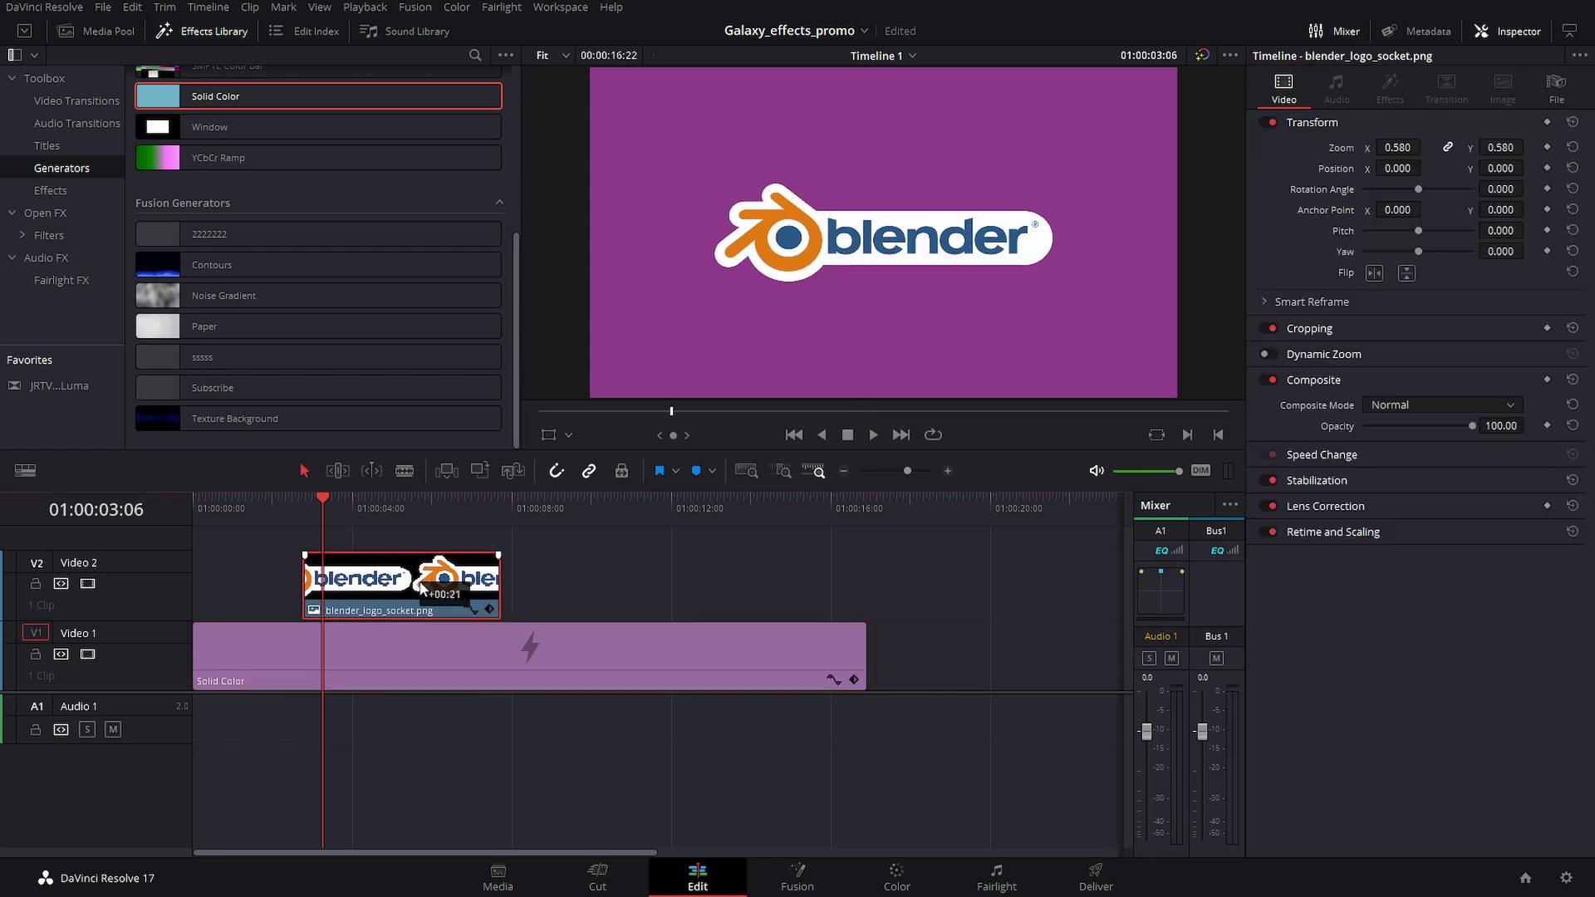
pyautogui.rightClick(422, 588)
pyautogui.click(574, 171)
pyautogui.click(304, 503)
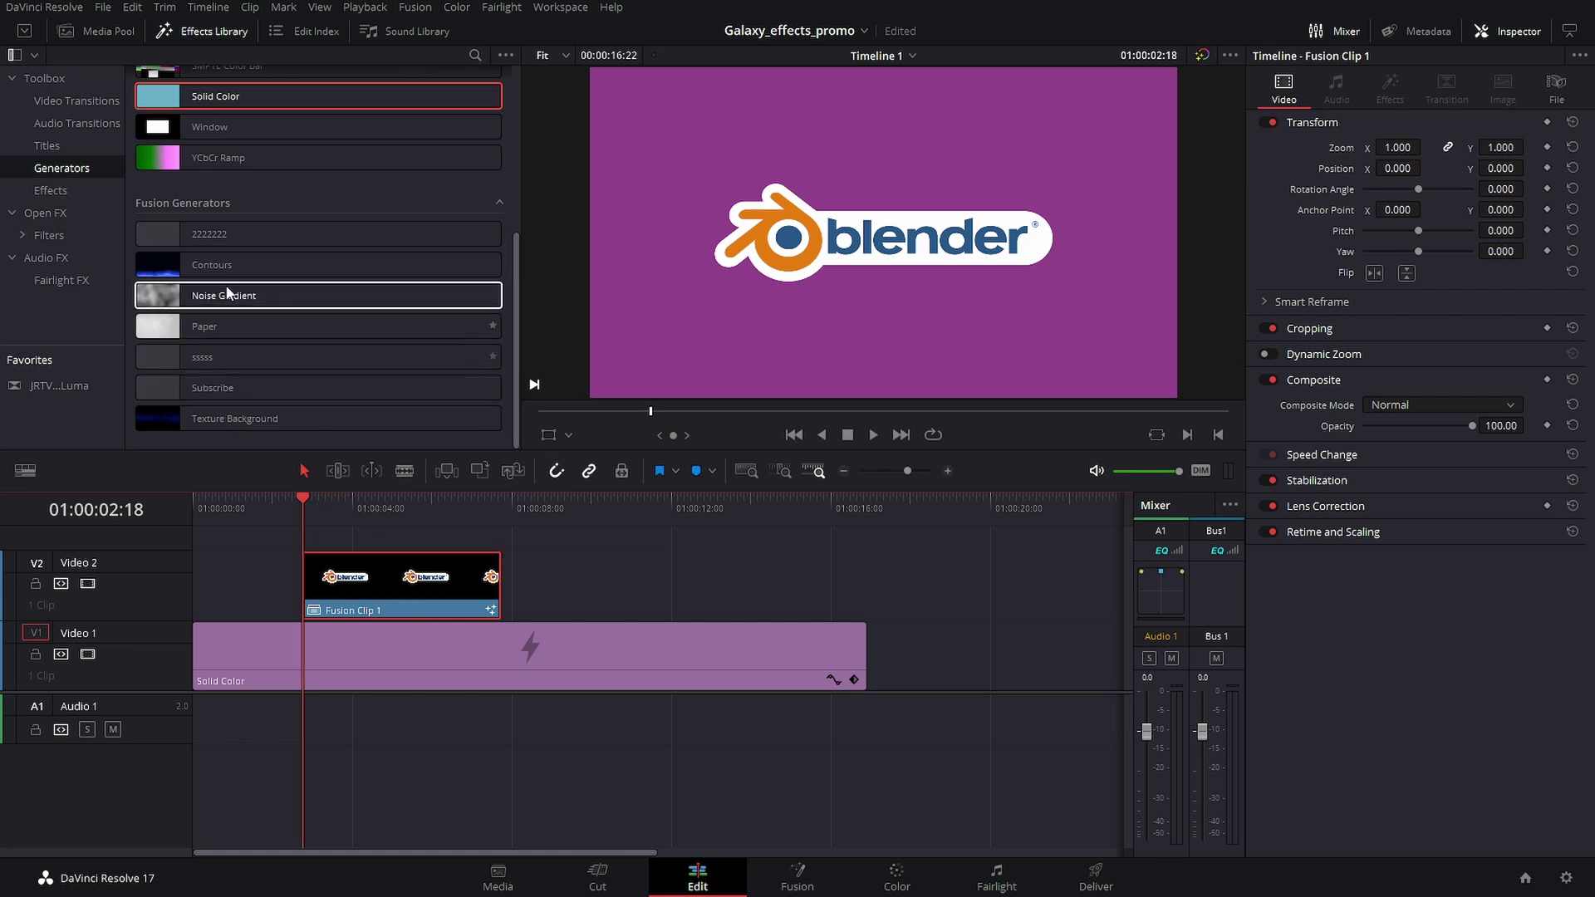
# - Apply JRTV_Galaxy_Effect_Texture_01 from the Effects library to Fusion Clip 1
pyautogui.click(87, 197)
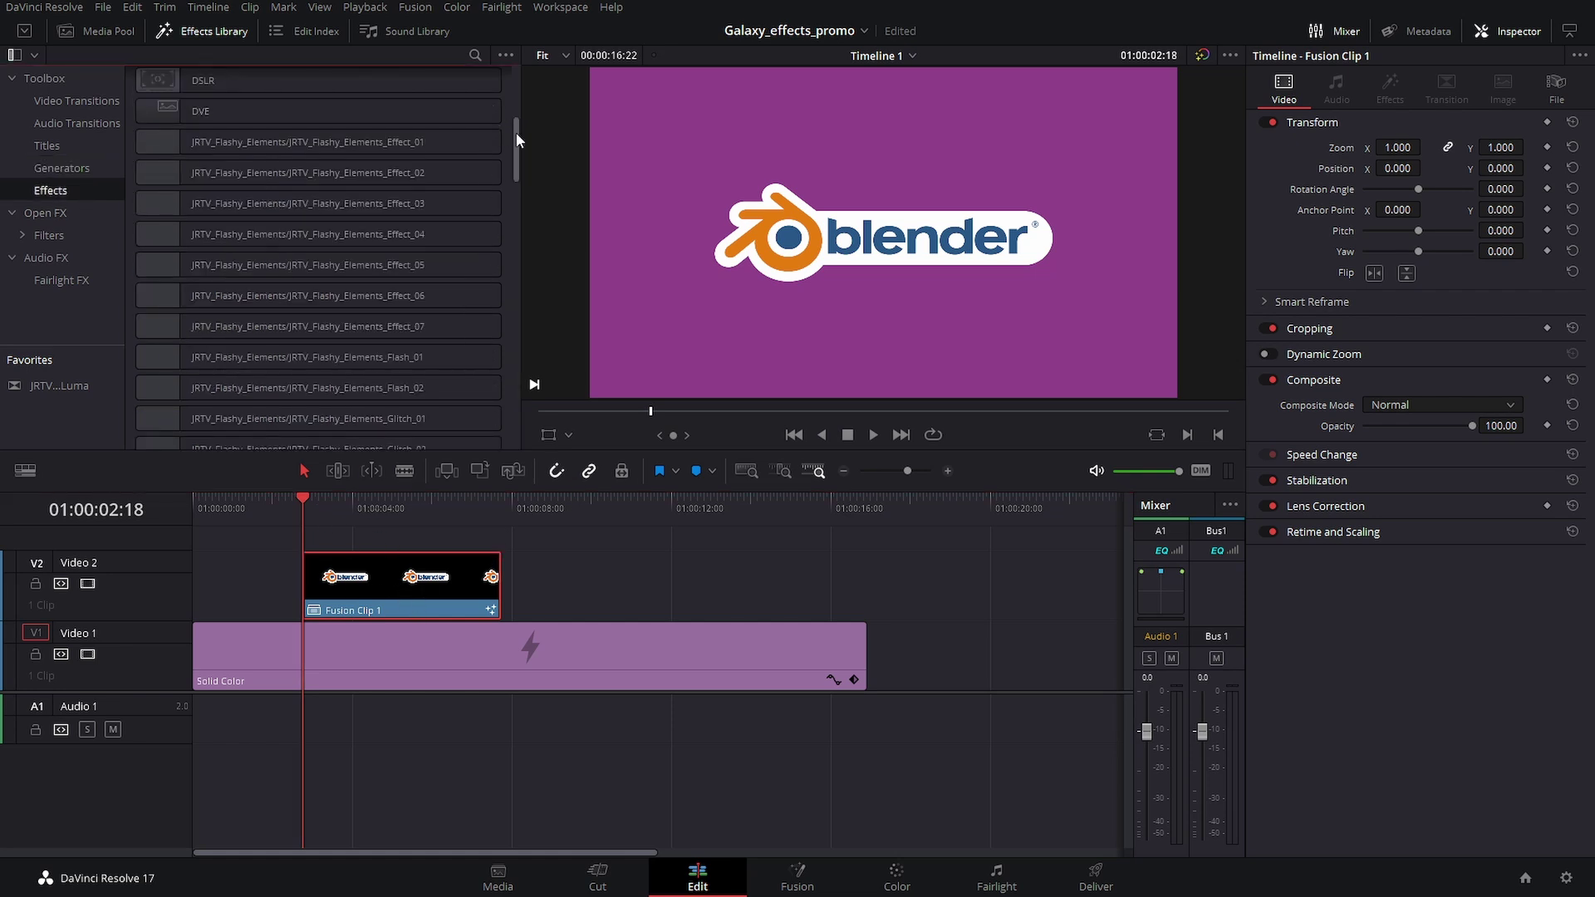
pyautogui.moveTo(516, 132); pyautogui.dragTo(507, 298)
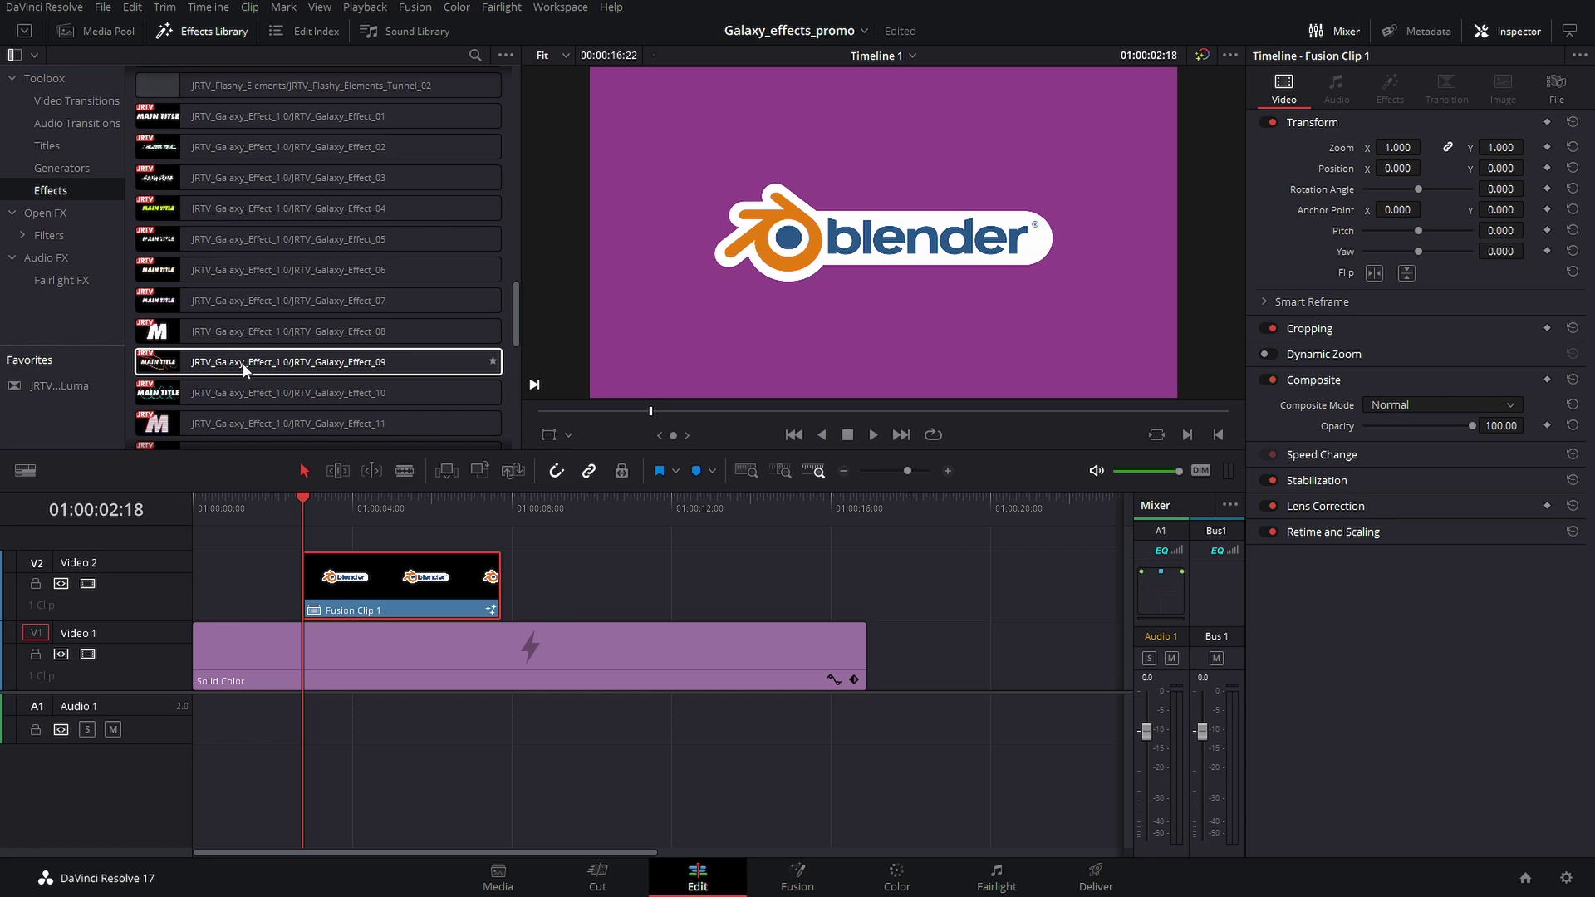
pyautogui.moveTo(514, 320); pyautogui.dragTo(516, 362)
pyautogui.moveTo(209, 308); pyautogui.dragTo(413, 593)
pyautogui.moveTo(350, 500)
pyautogui.mouseDown()
pyautogui.moveTo(381, 508)
pyautogui.moveTo(309, 512)
pyautogui.moveTo(345, 509)
pyautogui.mouseUp()
# - Set the Galaxy texture effect's Size to 0.98 in the Inspector
pyautogui.click(1328, 113)
pyautogui.moveTo(1362, 264); pyautogui.dragTo(1391, 271)
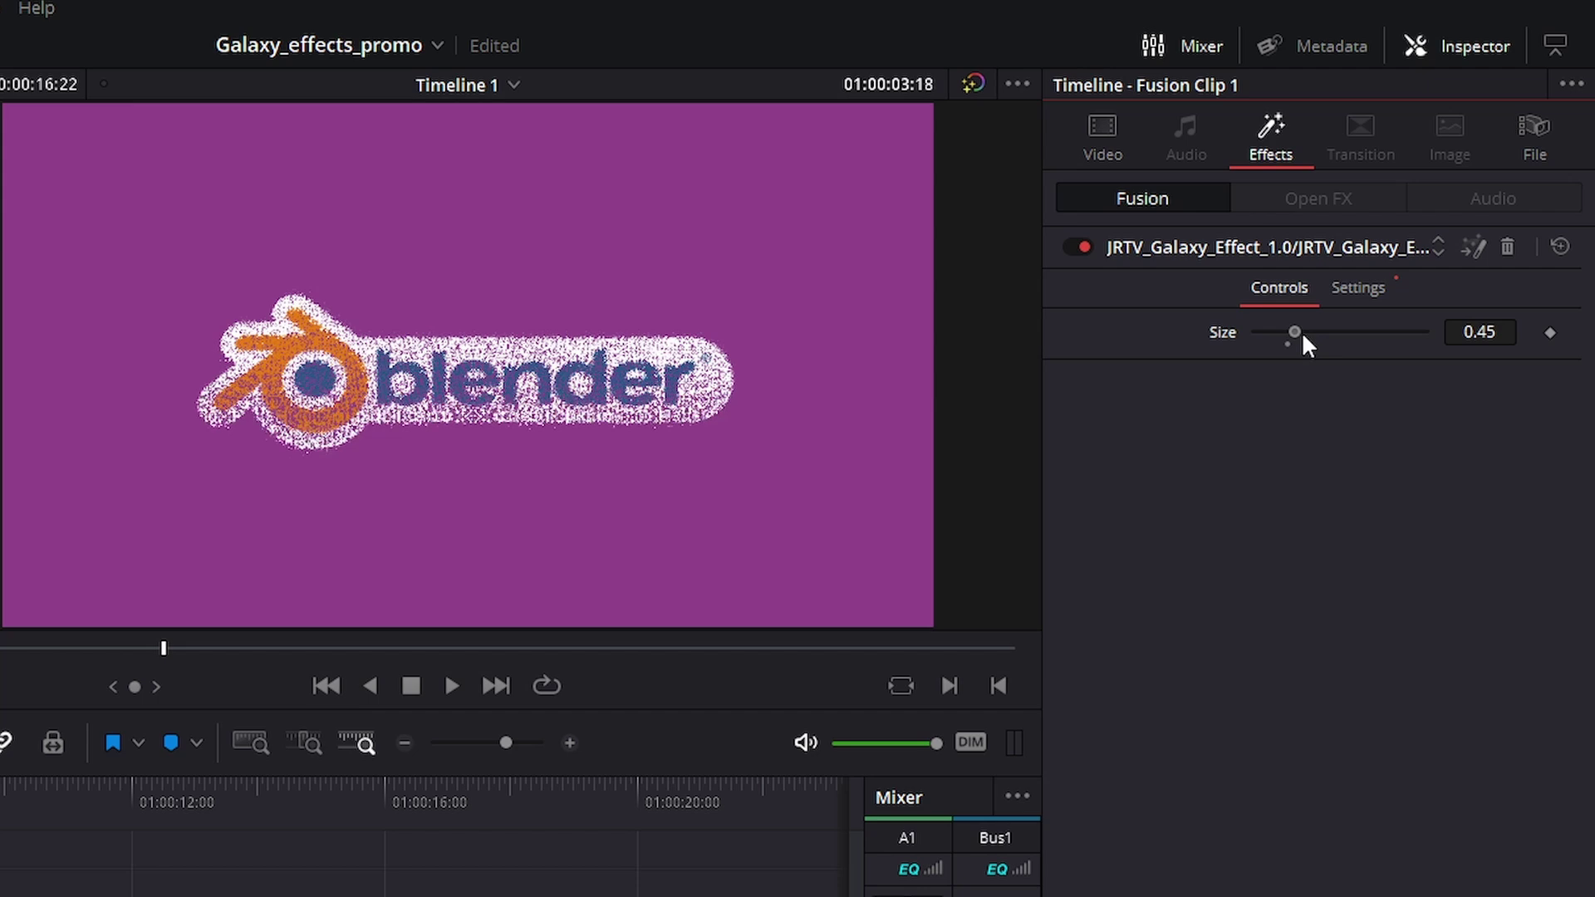
pyautogui.moveTo(1329, 336); pyautogui.dragTo(1339, 336)
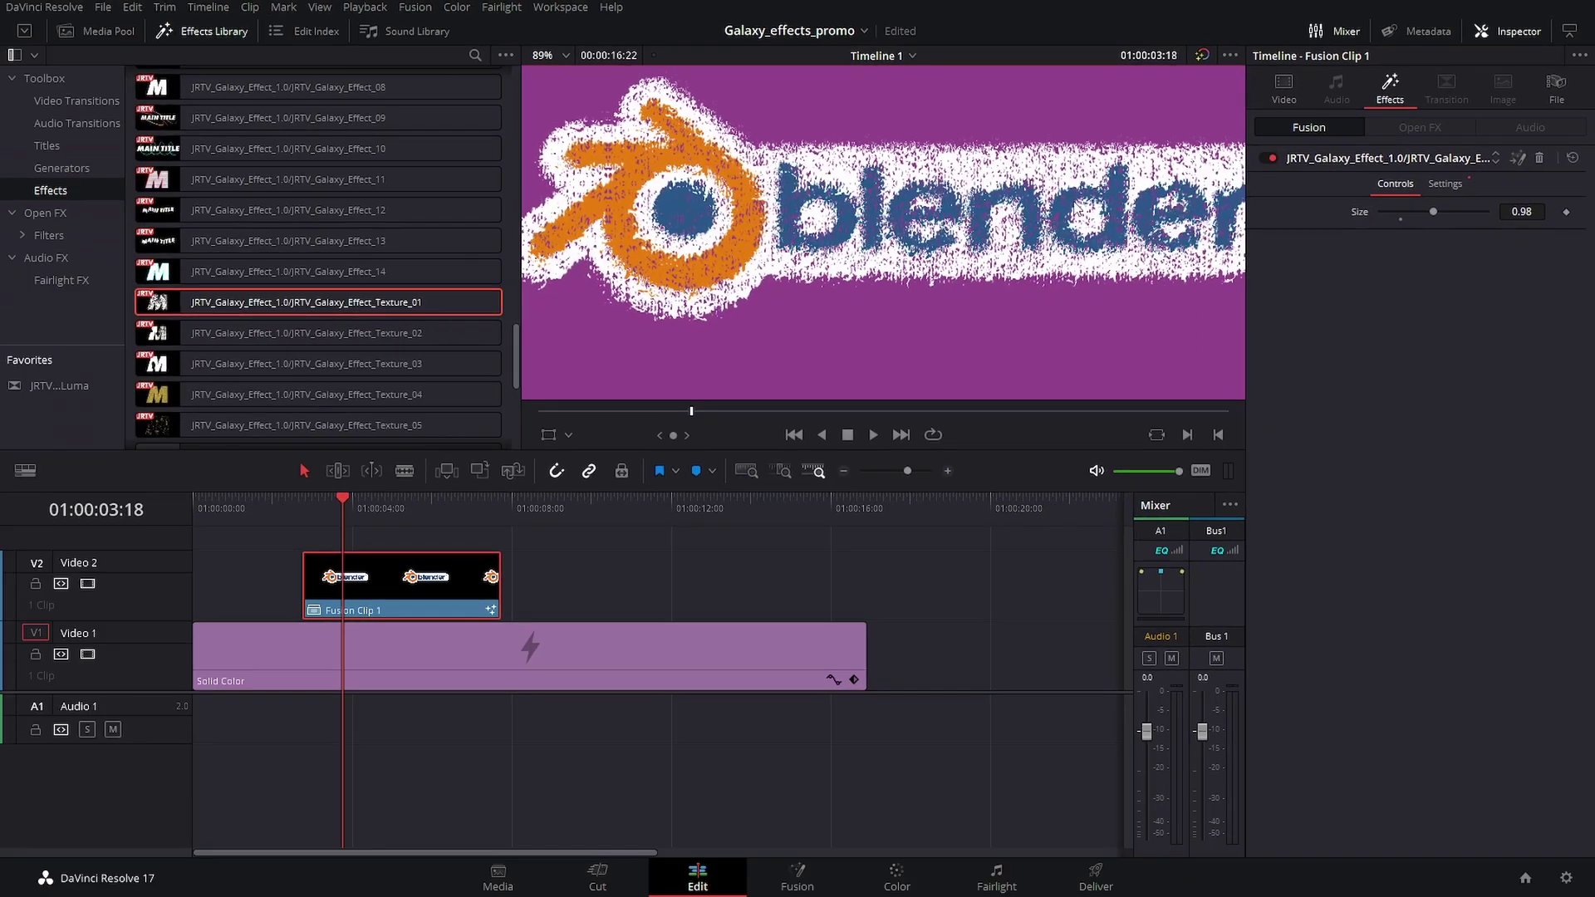
# - Raise Texture_01's Size to 2.71 and stack two more Galaxy textures, including Texture_02, on Fusion Clip 1
pyautogui.moveTo(1433, 211)
pyautogui.mouseDown()
pyautogui.moveTo(1487, 212)
pyautogui.moveTo(1456, 211)
pyautogui.mouseUp()
pyautogui.scroll(-2, 540, 389)
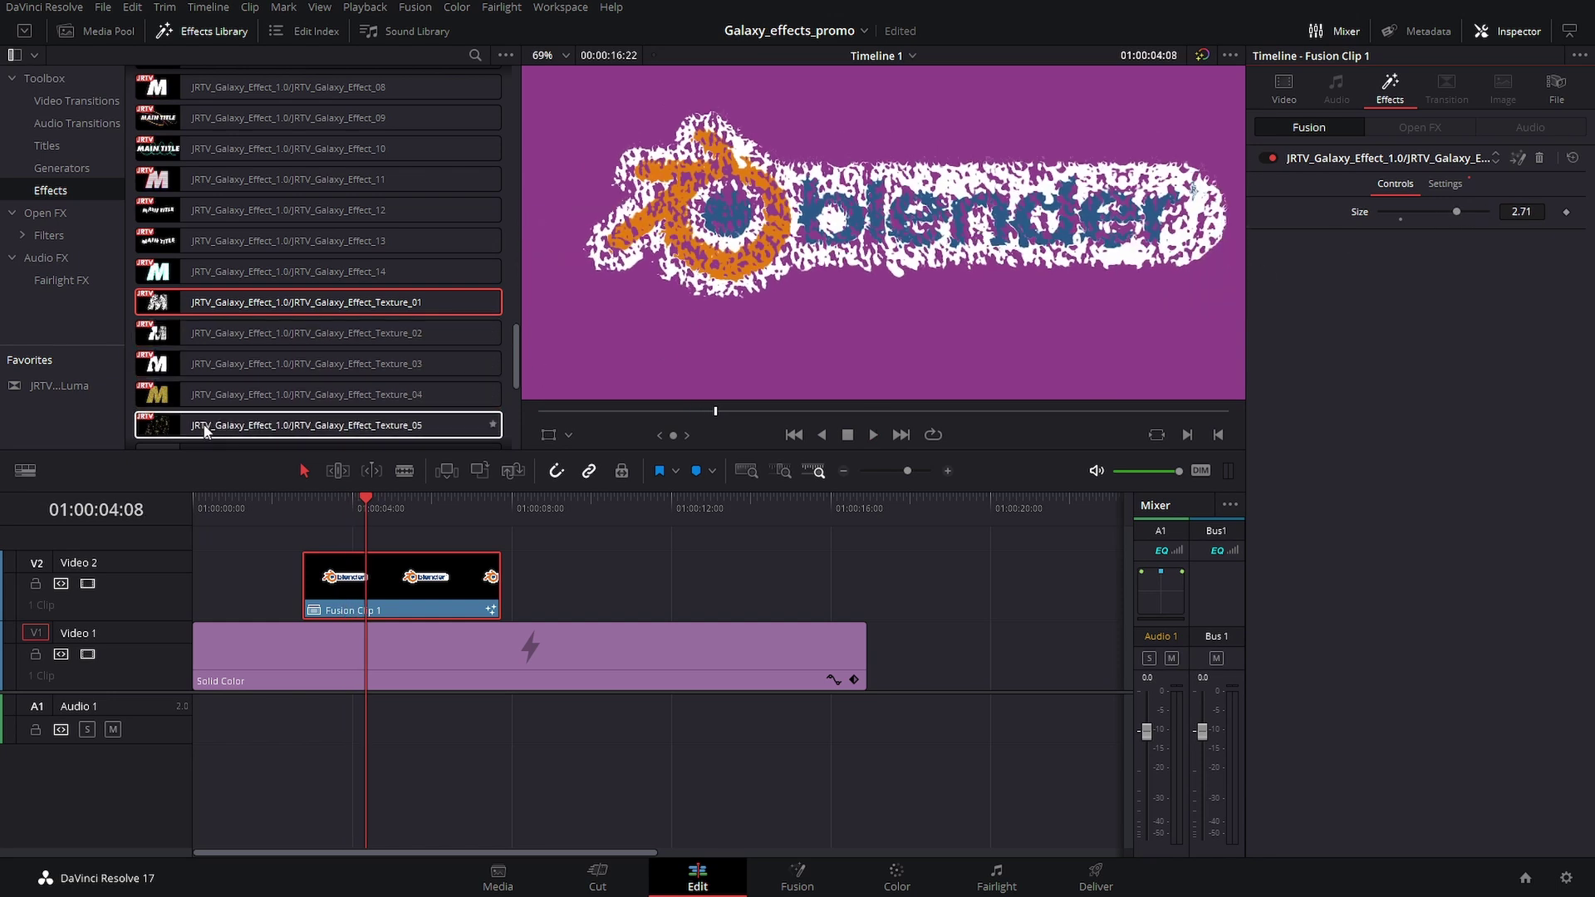
pyautogui.moveTo(233, 426); pyautogui.dragTo(465, 569)
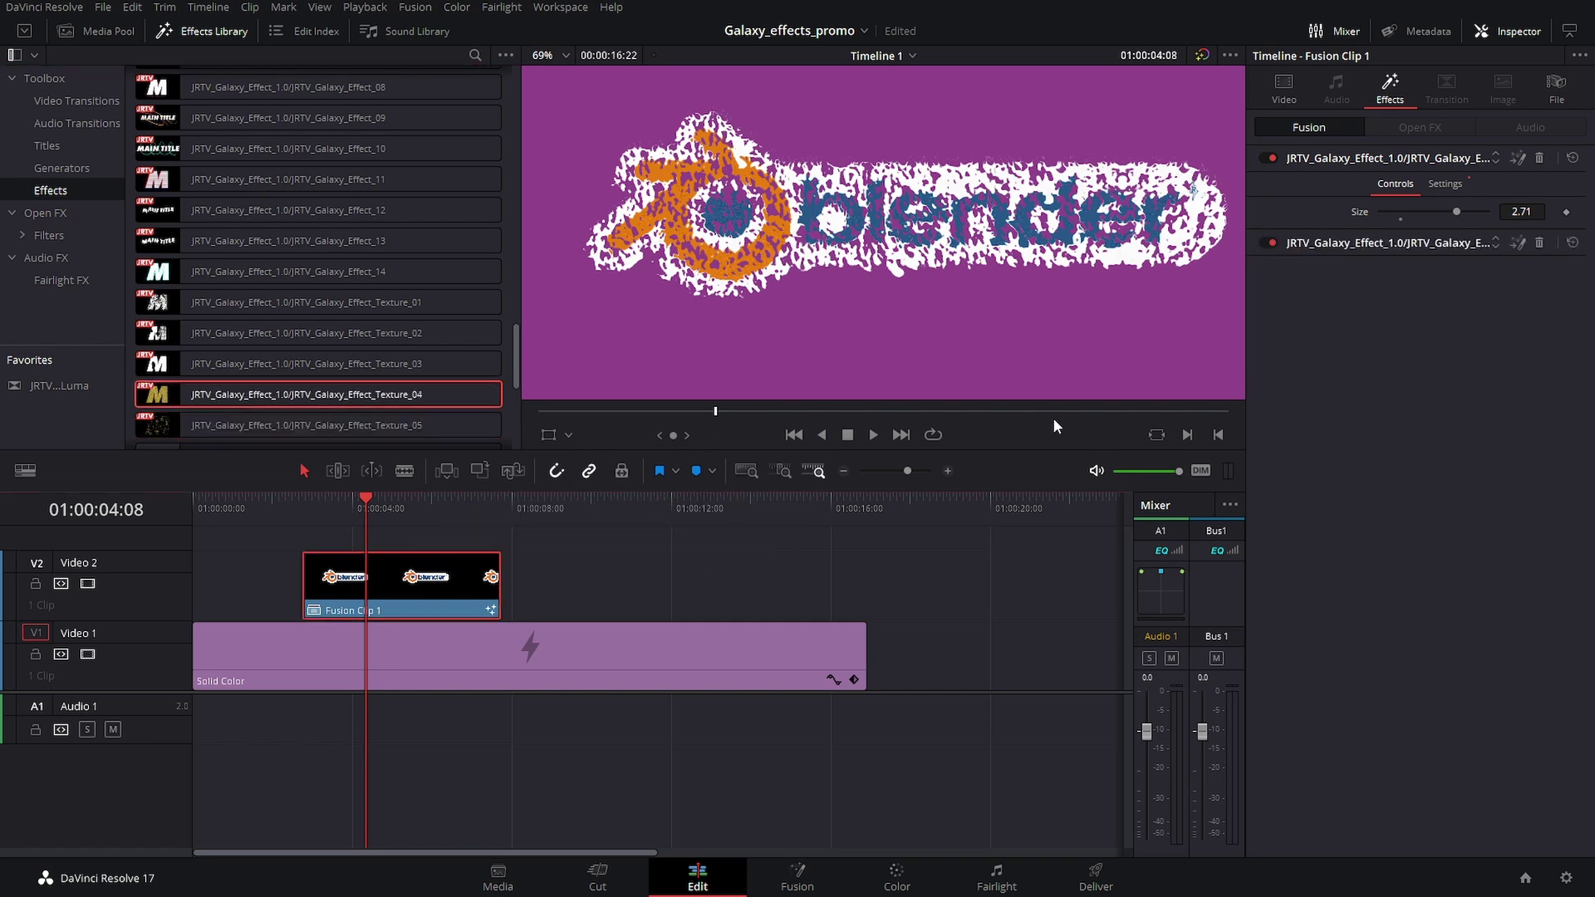
pyautogui.moveTo(235, 333); pyautogui.dragTo(447, 561)
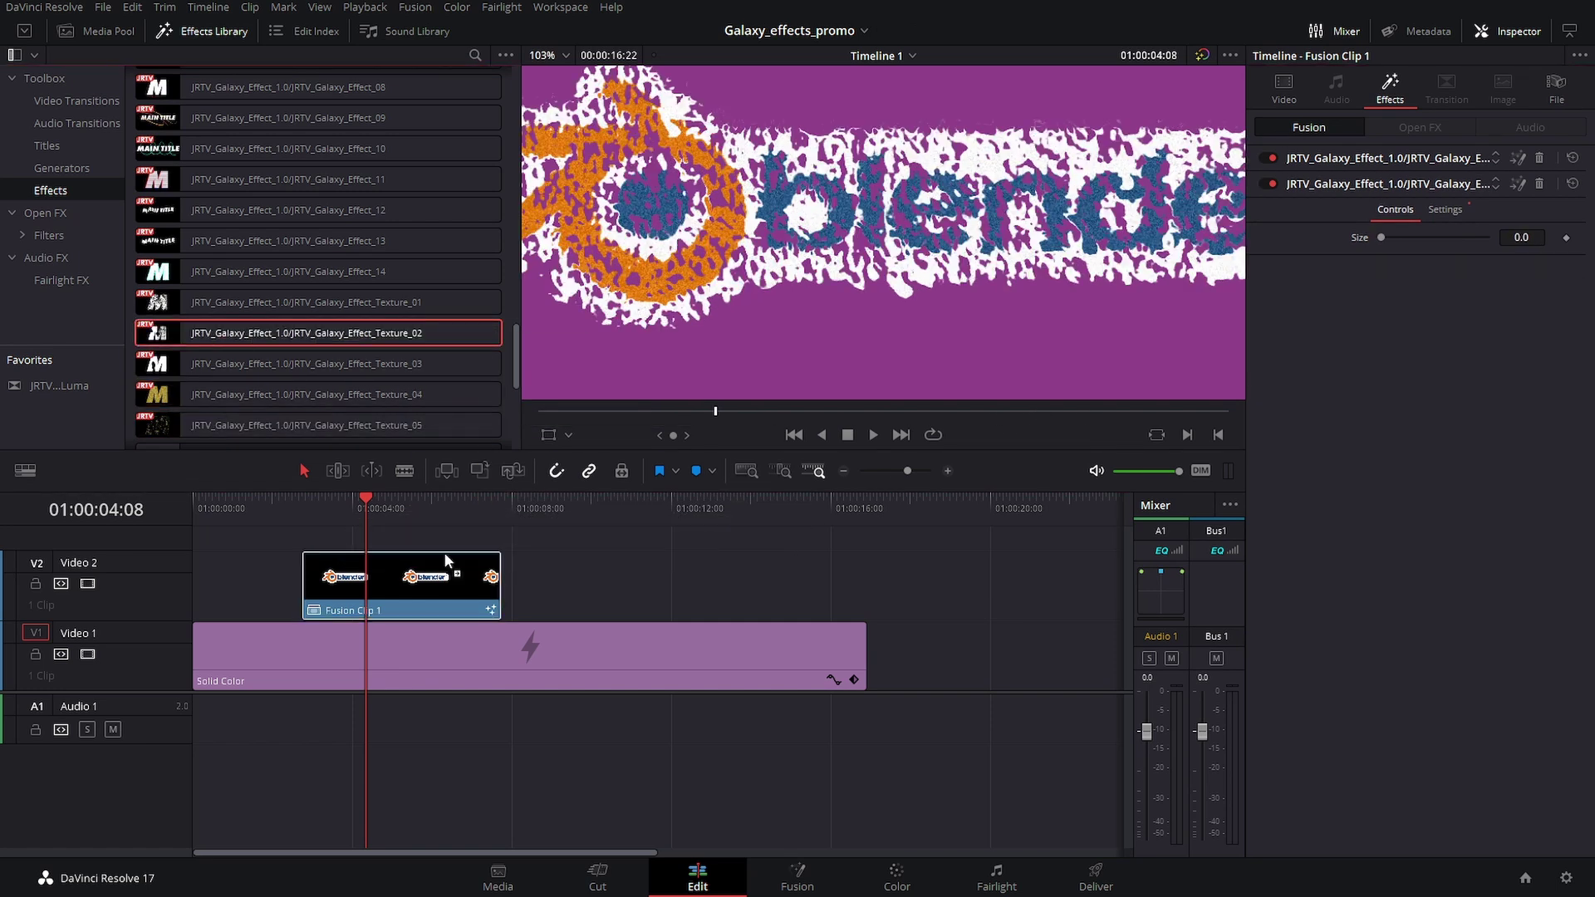
pyautogui.scroll(-2, 759, 306)
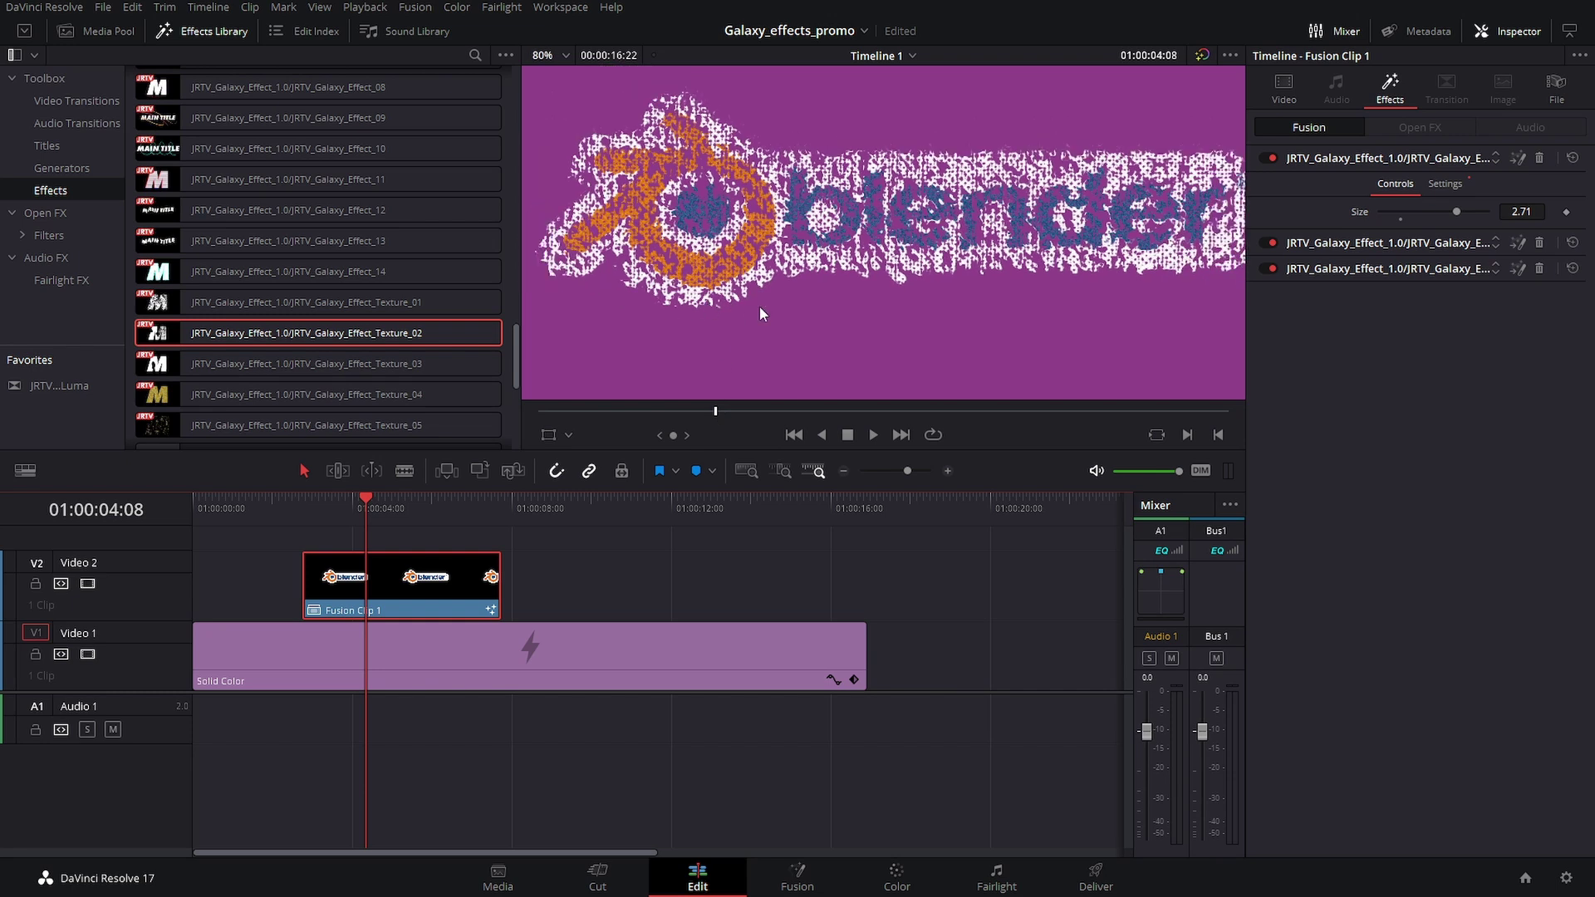
pyautogui.scroll(-1, 831, 299)
pyautogui.moveTo(342, 505)
pyautogui.mouseDown()
pyautogui.moveTo(316, 505)
pyautogui.moveTo(486, 512)
pyautogui.moveTo(338, 512)
pyautogui.mouseUp()
# - Keyframe the third Galaxy effect's Amount from 1.0 at clip start to 0.0 one second later
pyautogui.click(1324, 242)
pyautogui.click(1360, 267)
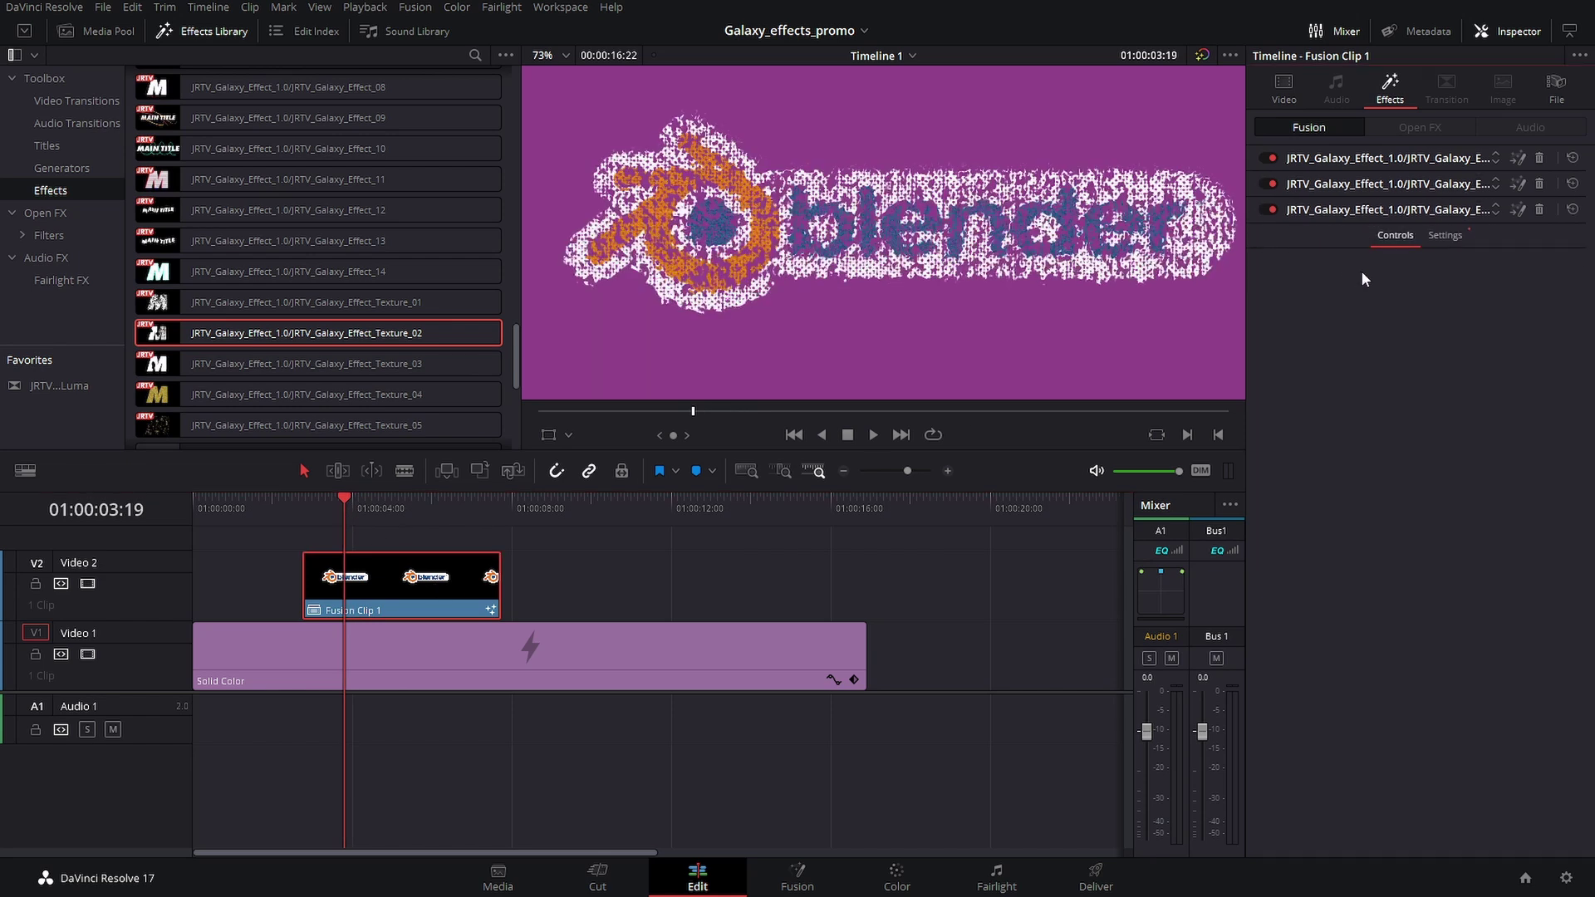
pyautogui.moveTo(1404, 263); pyautogui.dragTo(1469, 262)
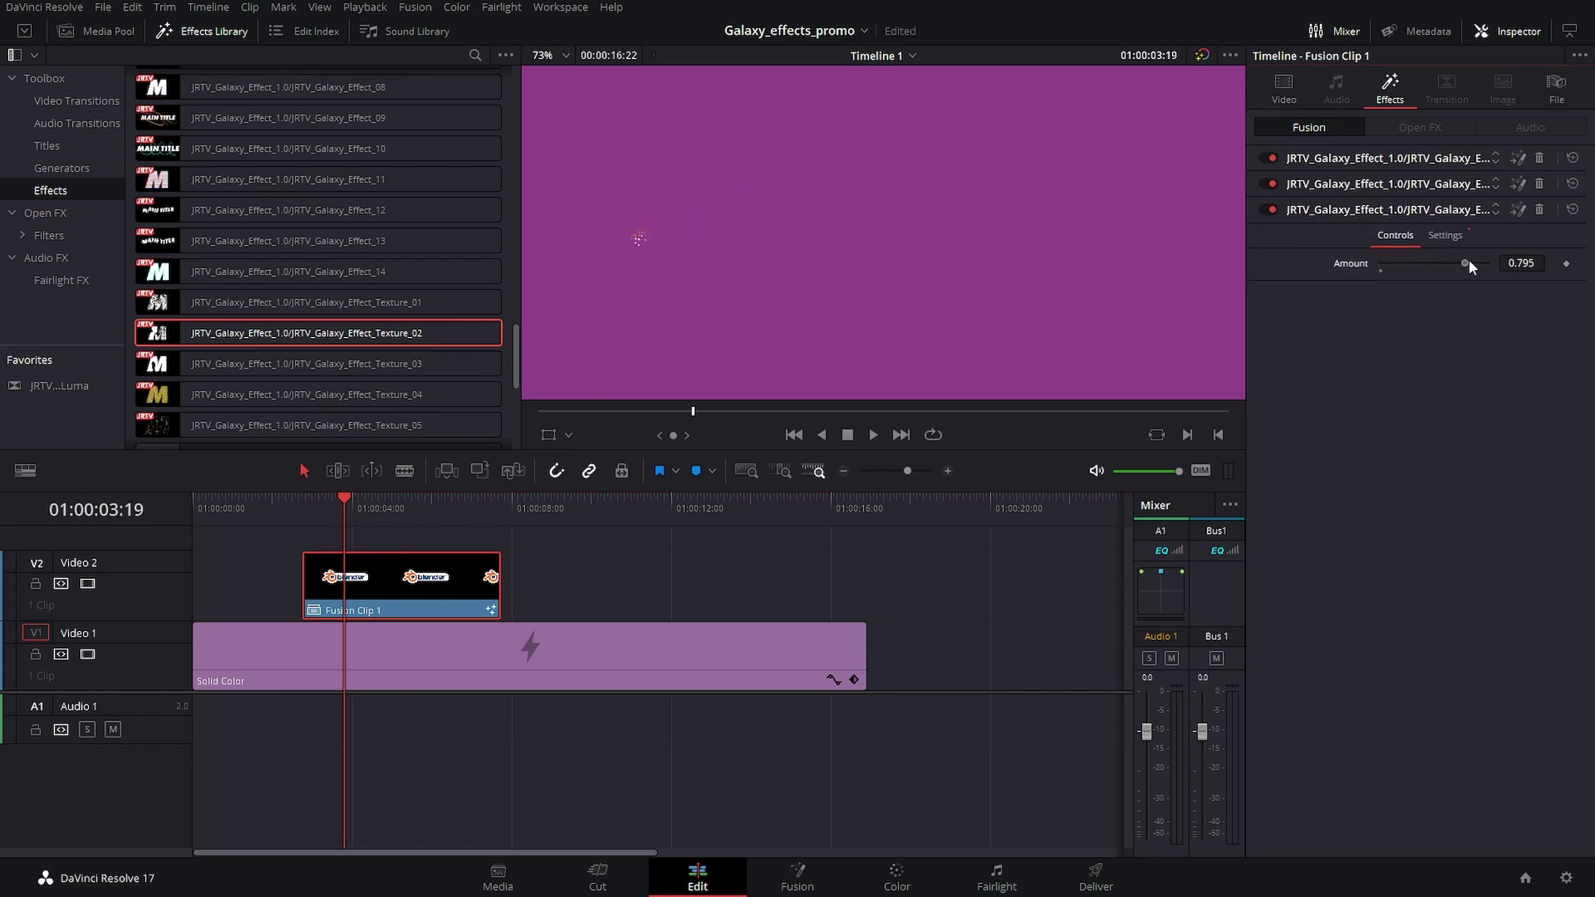
pyautogui.press('Up')
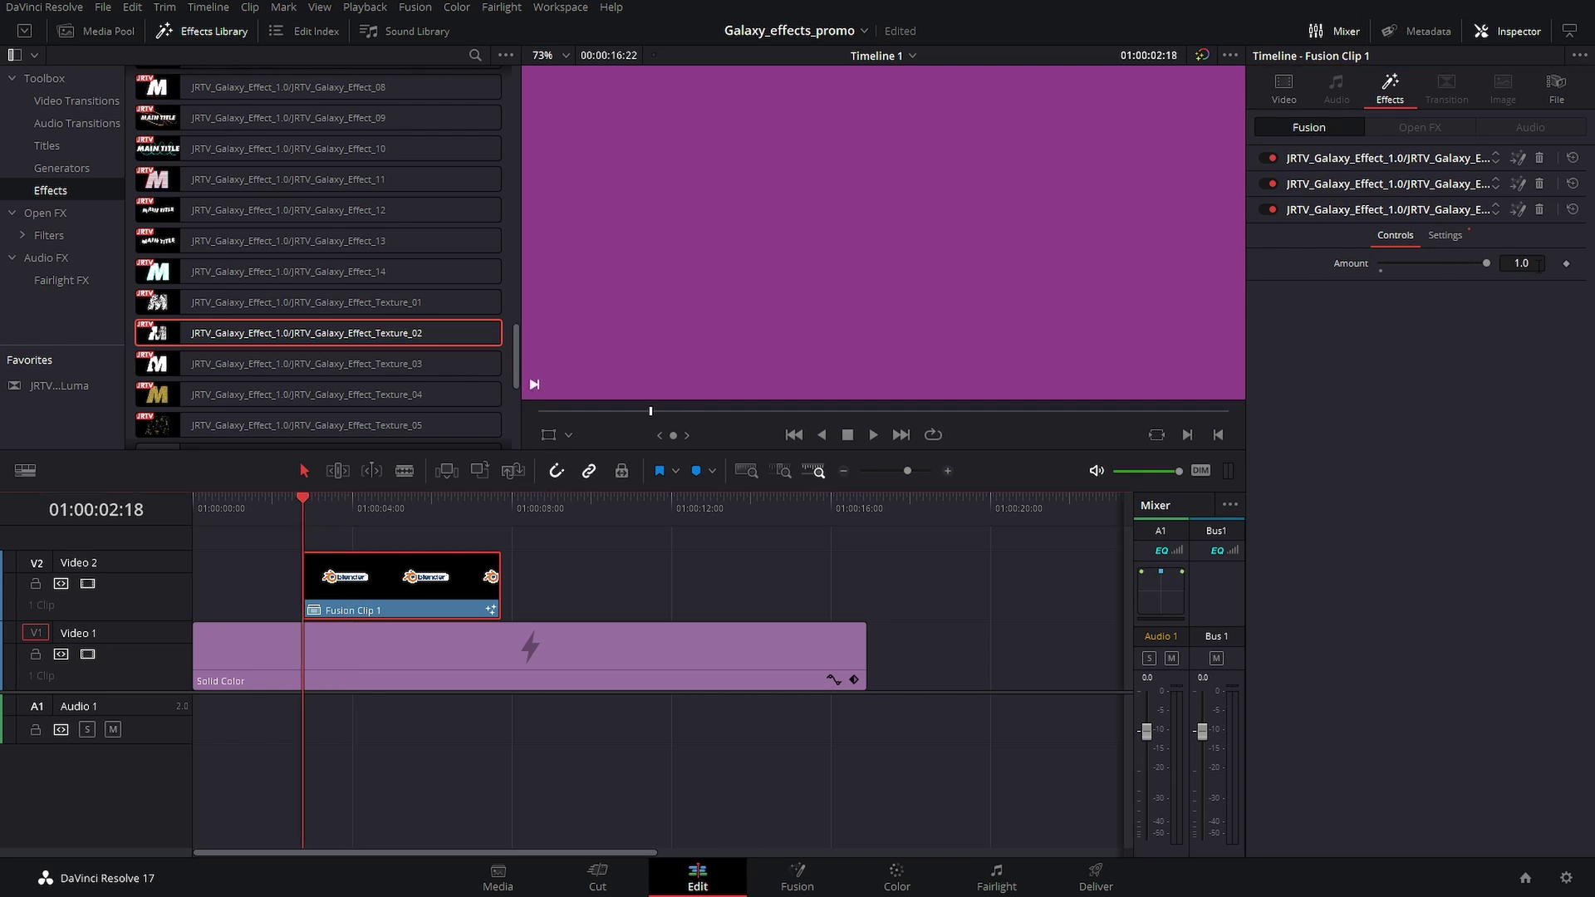
pyautogui.click(344, 496)
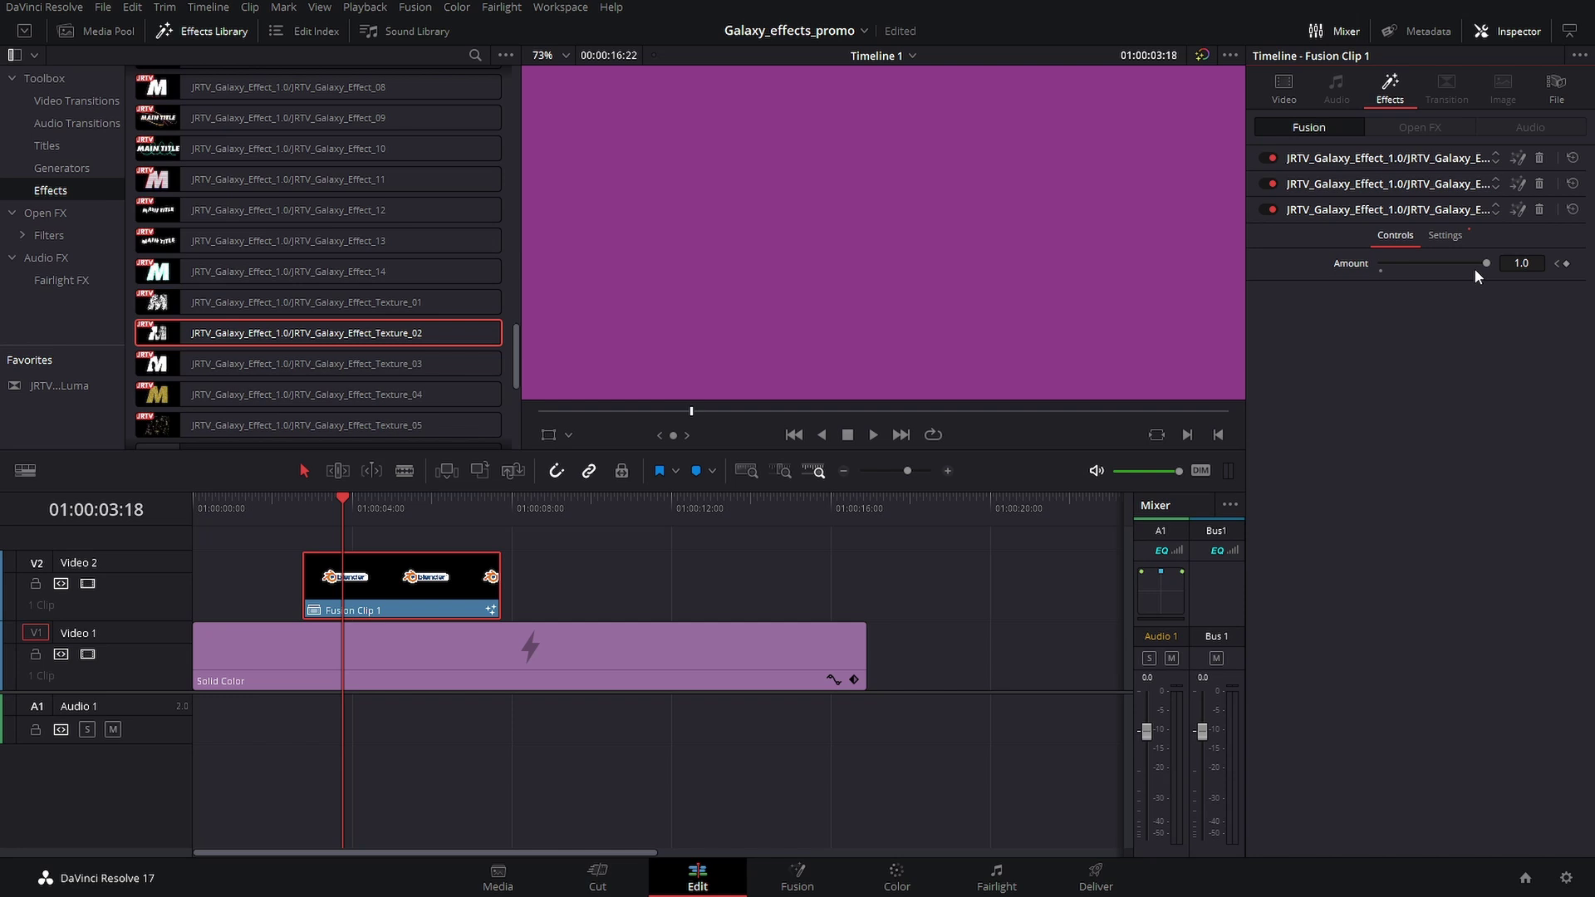
pyautogui.moveTo(1484, 264); pyautogui.dragTo(1369, 264)
# - Scrub and play back the clip to check the logo's animated entrance
pyautogui.moveTo(352, 507); pyautogui.dragTo(500, 525)
pyautogui.hotkey('ctrl', 'z')
pyautogui.press('space')
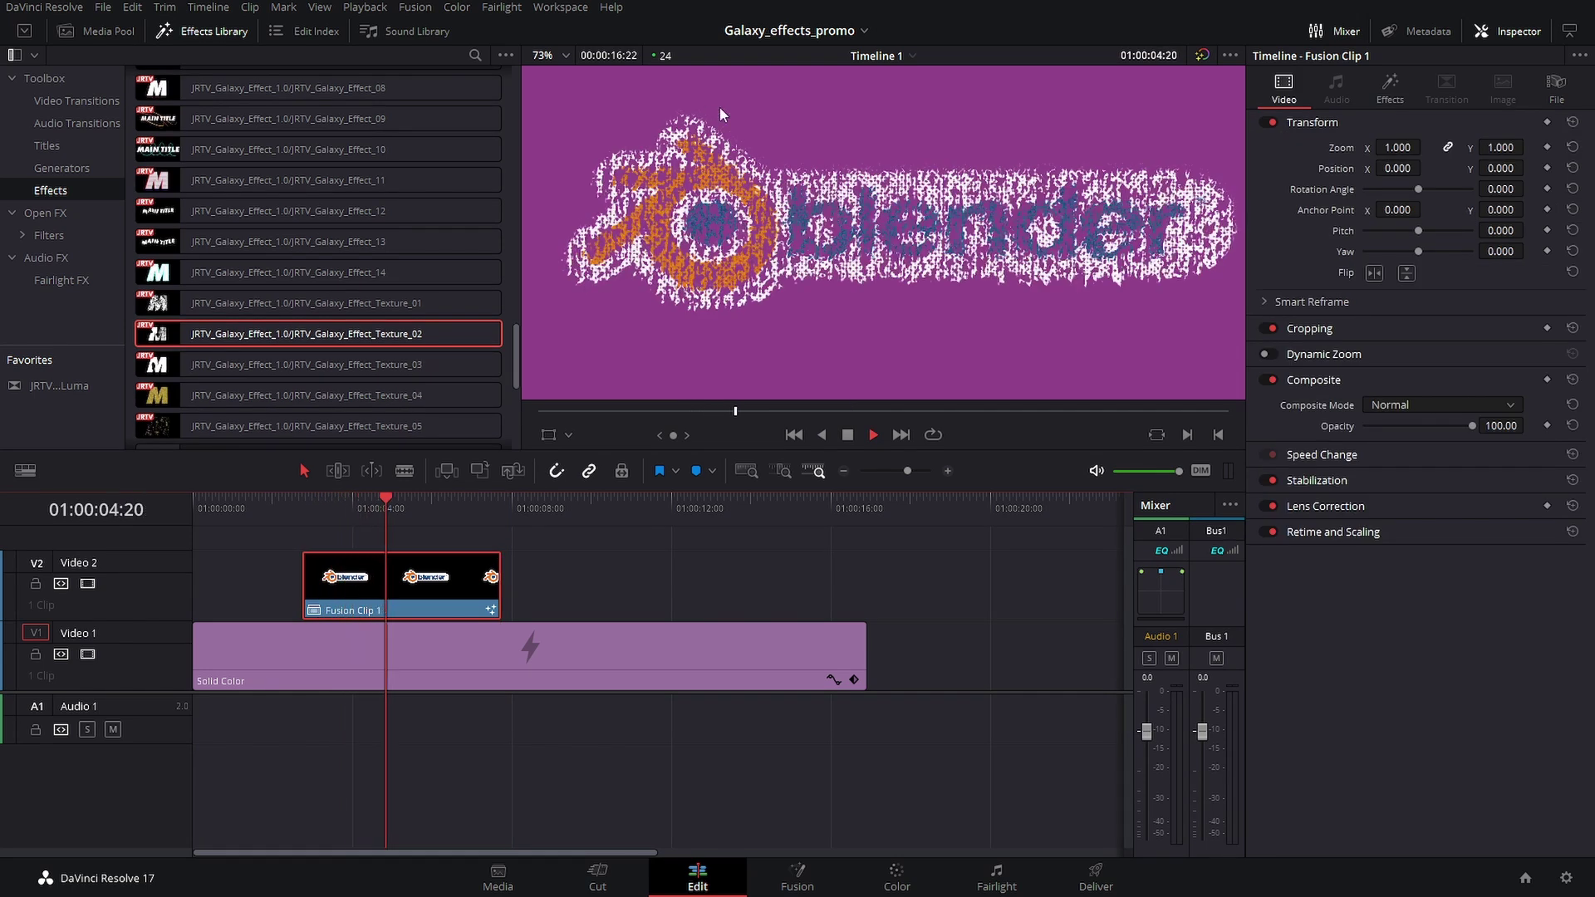
pyautogui.press('space')
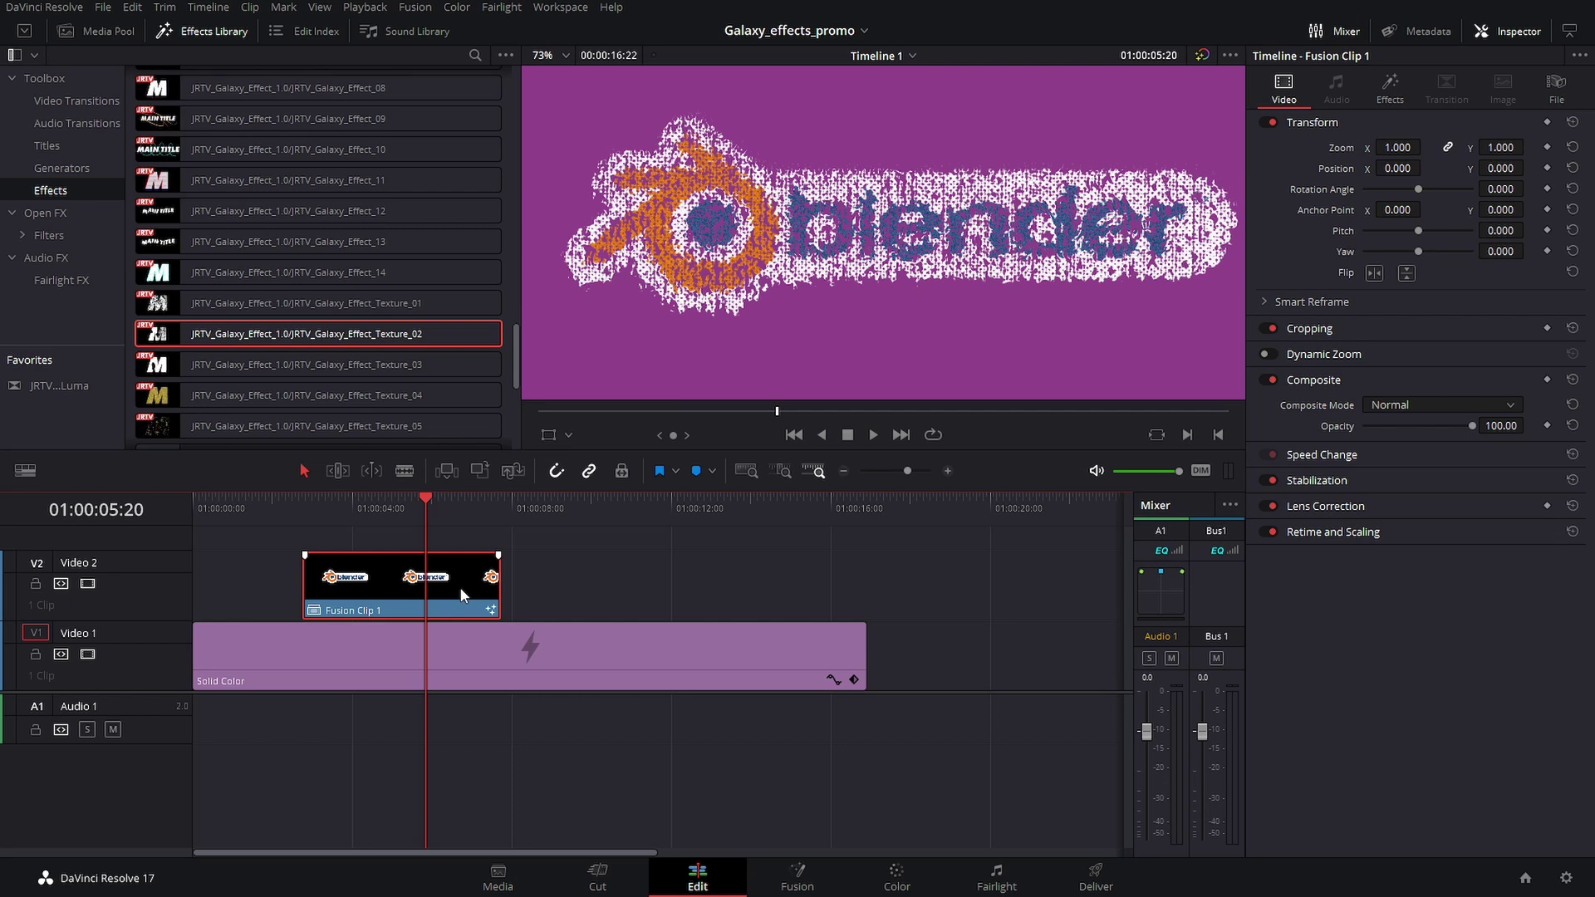
pyautogui.click(1389, 85)
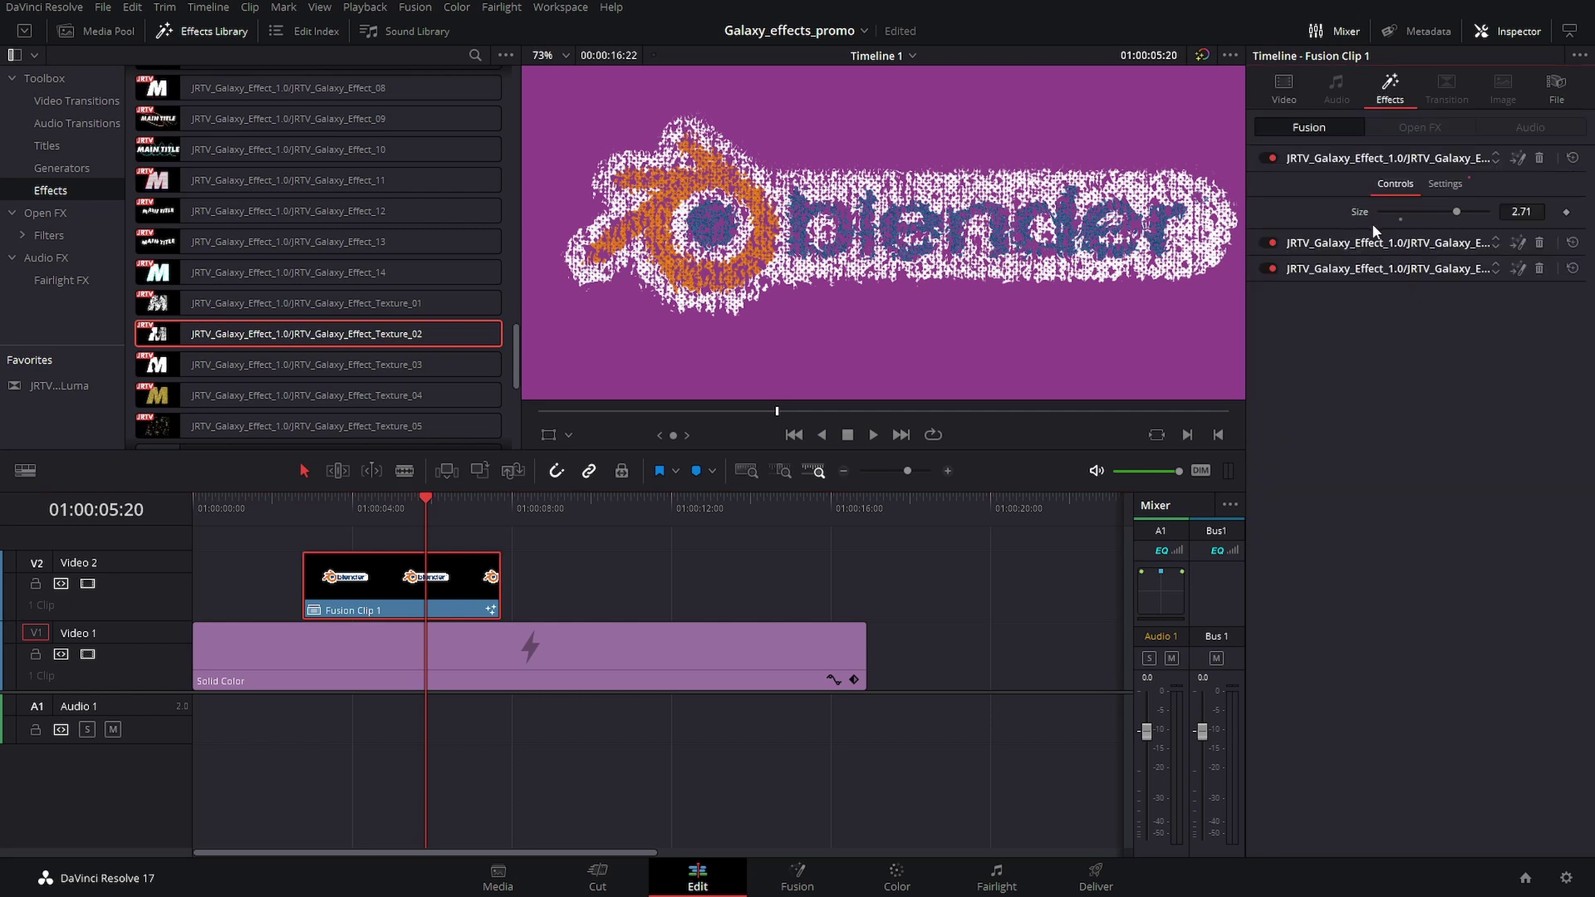
# - Render Fusion Clip 1 in place with the Uncompressed codec, type BGRA 8-bit
pyautogui.rightClick(481, 598)
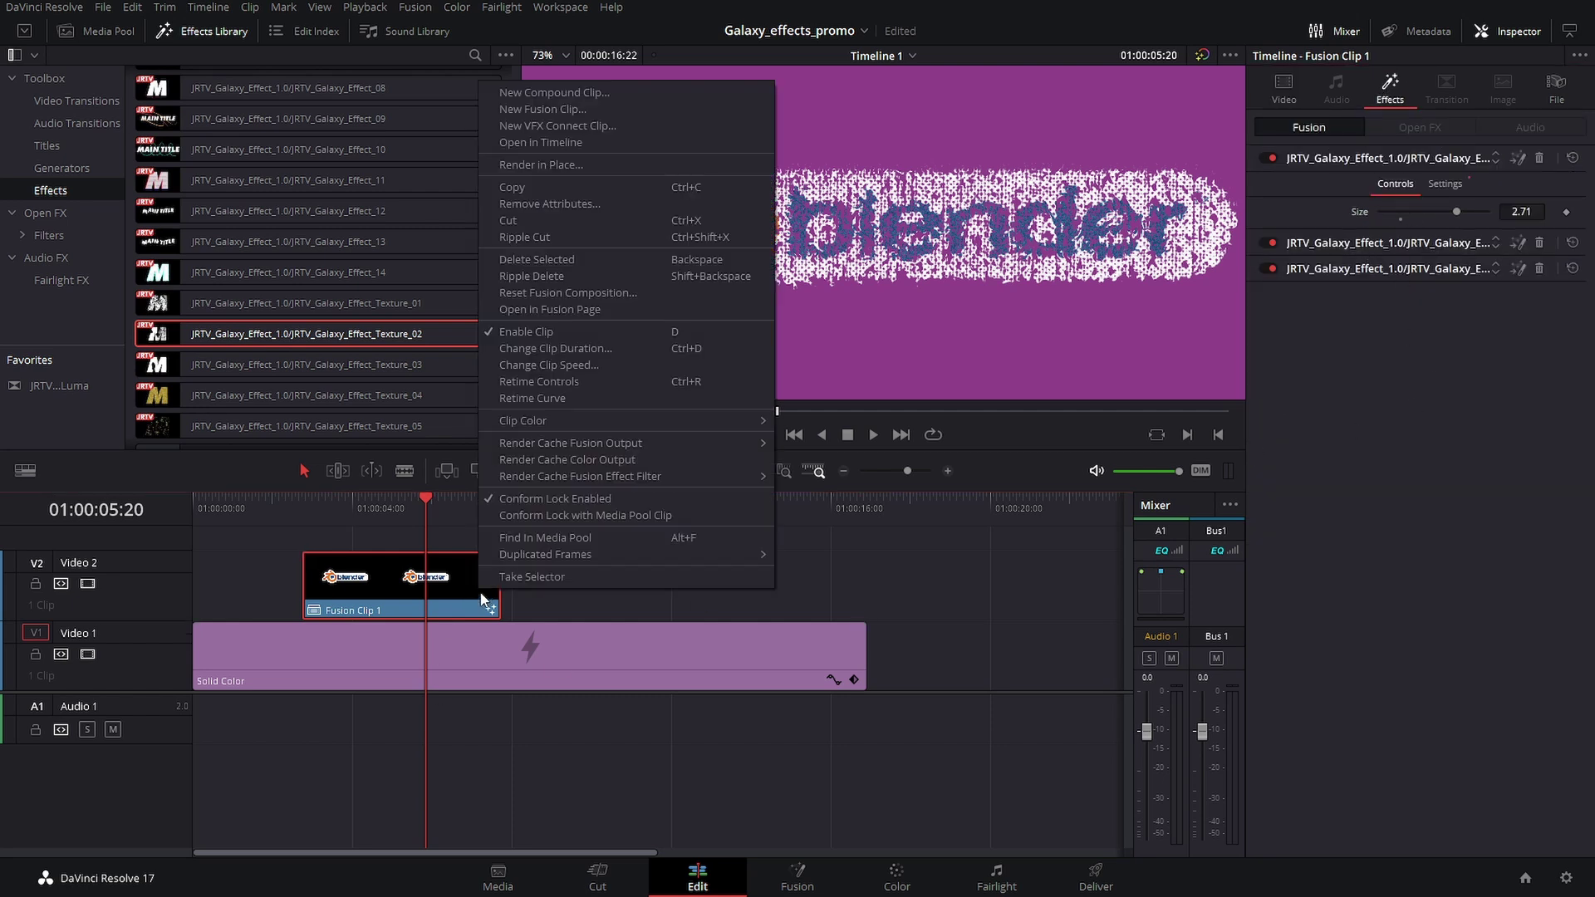
pyautogui.click(549, 165)
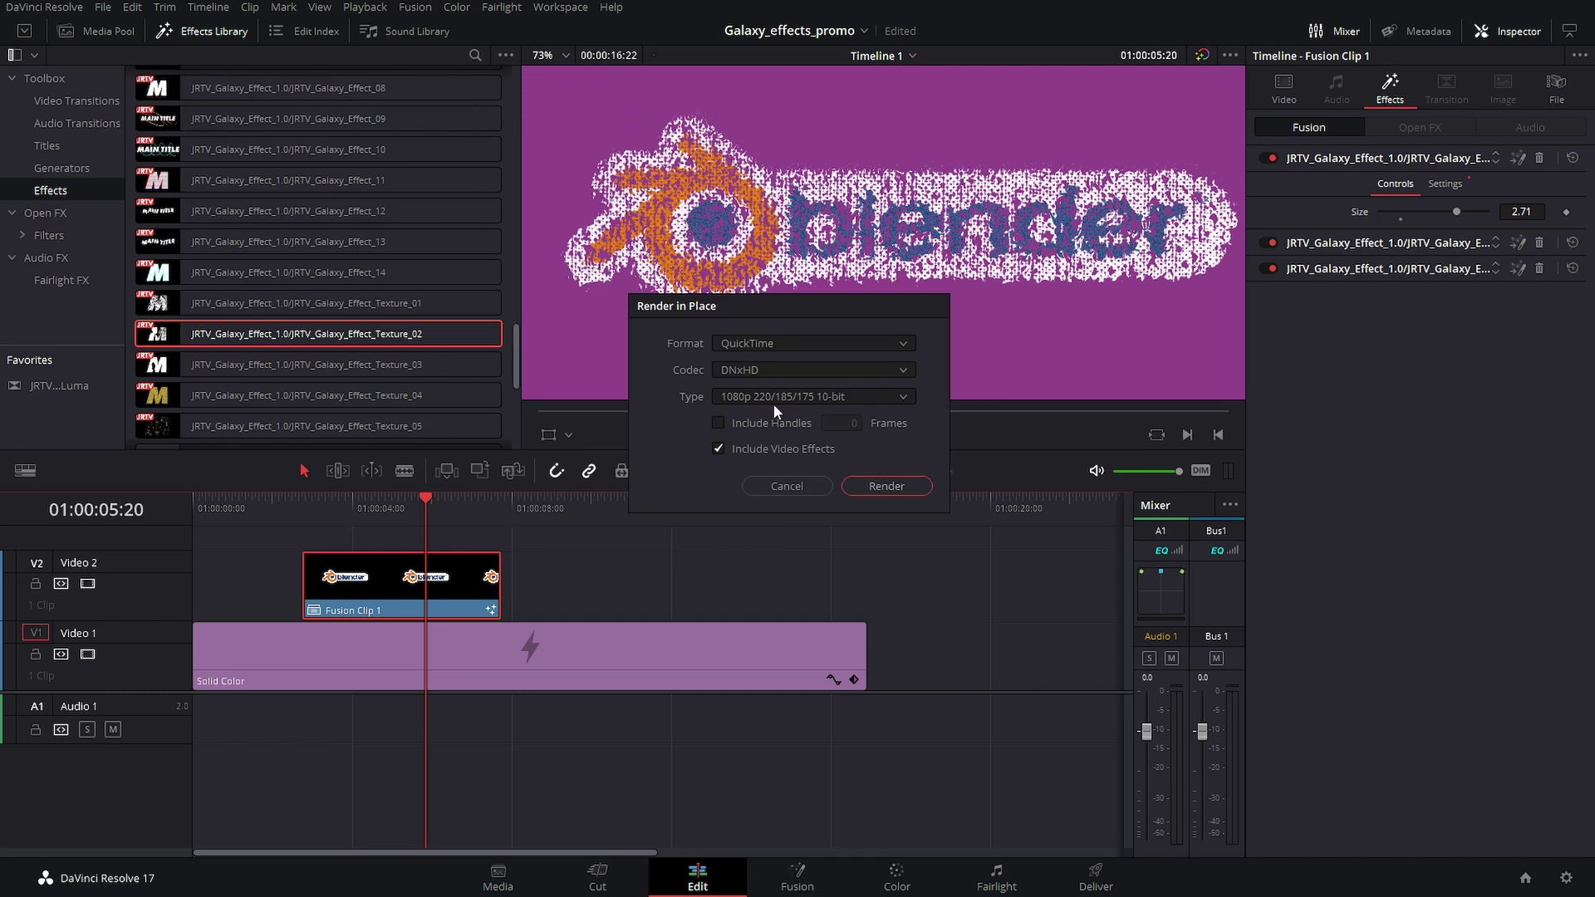
pyautogui.click(770, 369)
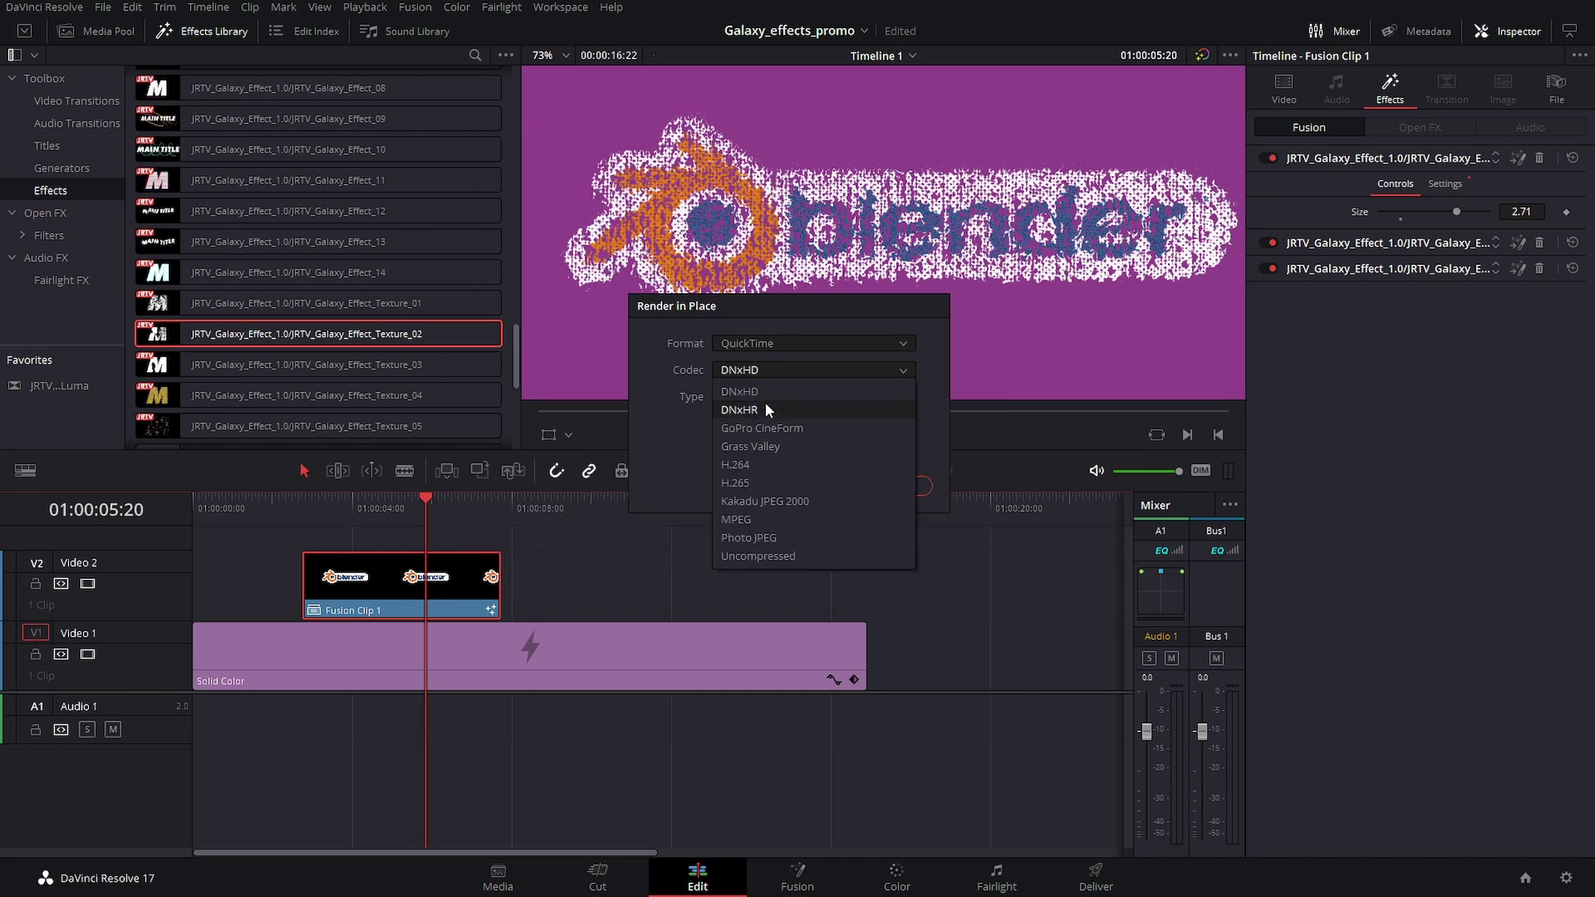
pyautogui.click(765, 407)
pyautogui.click(784, 398)
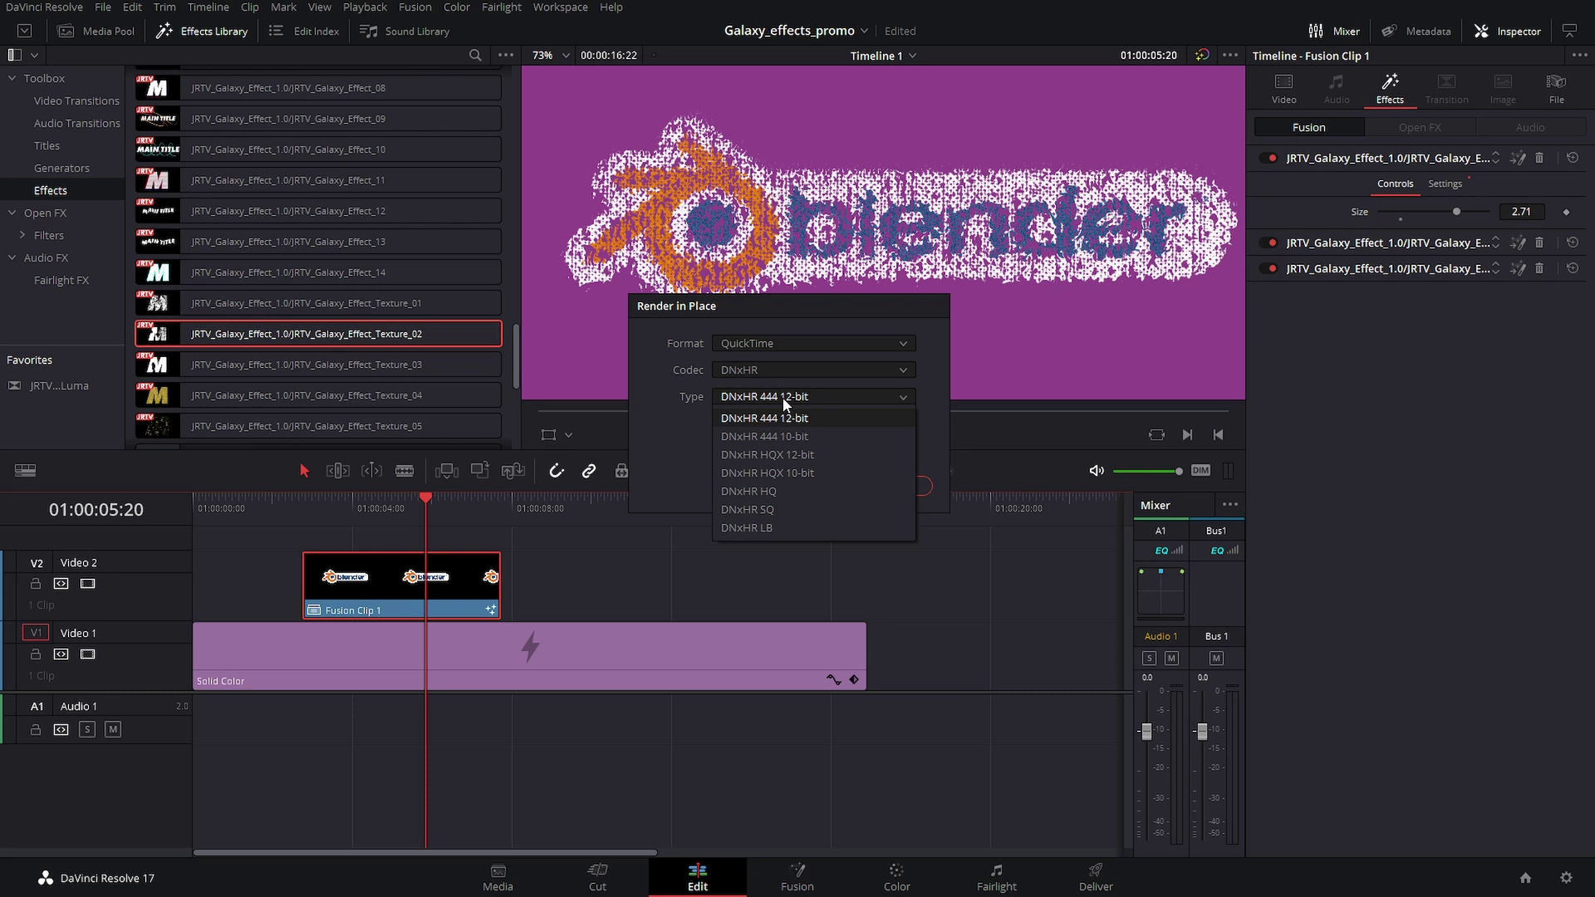
pyautogui.click(782, 374)
pyautogui.click(786, 557)
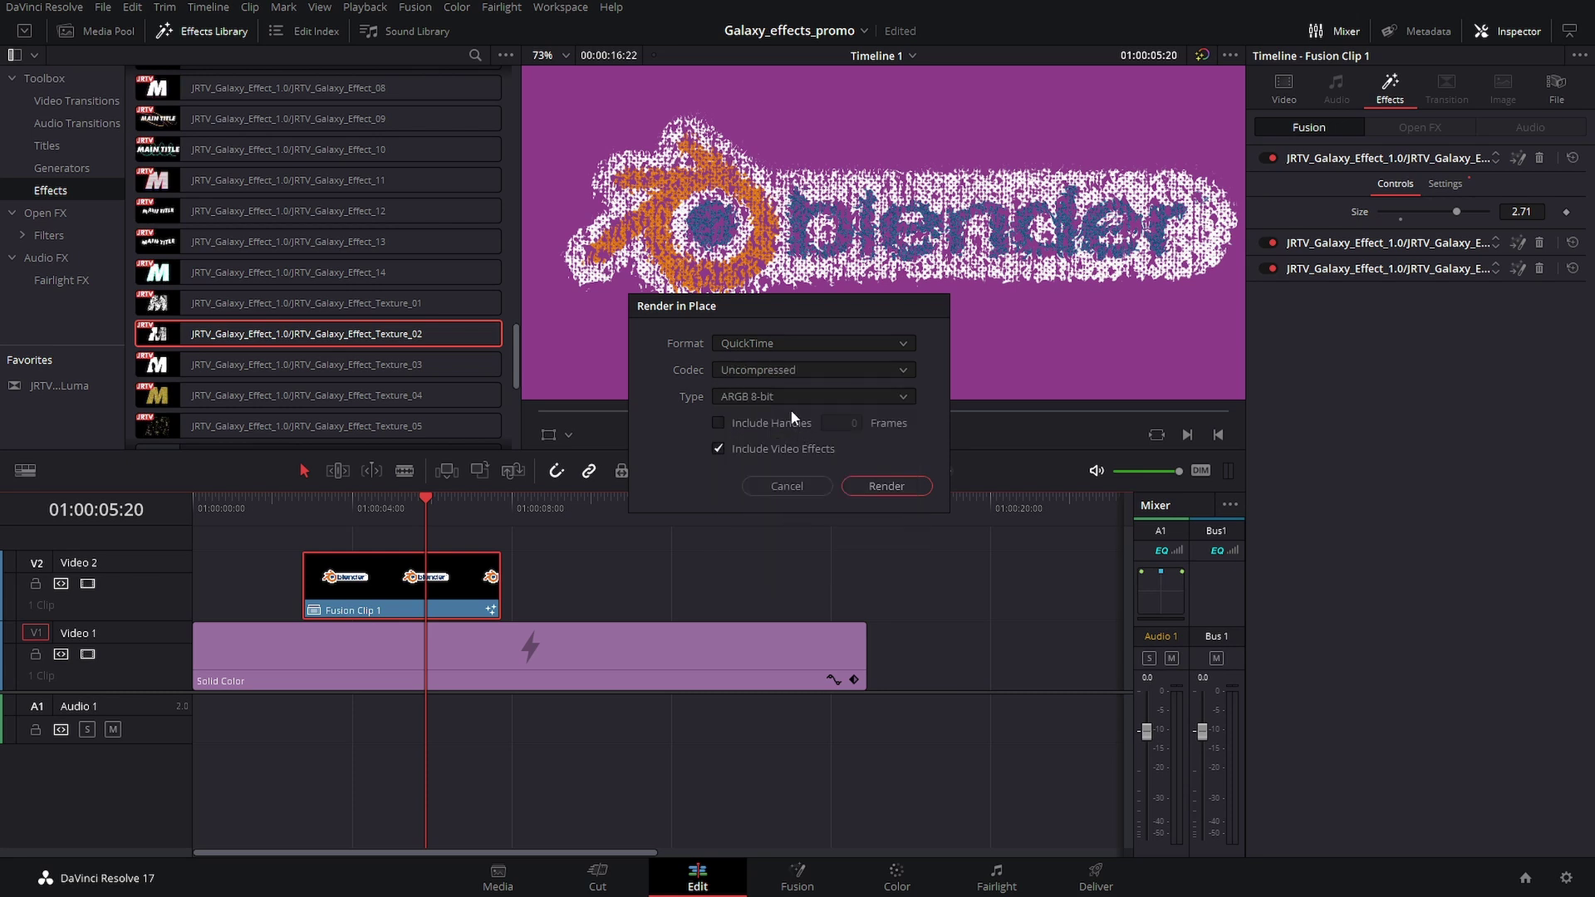
pyautogui.click(787, 397)
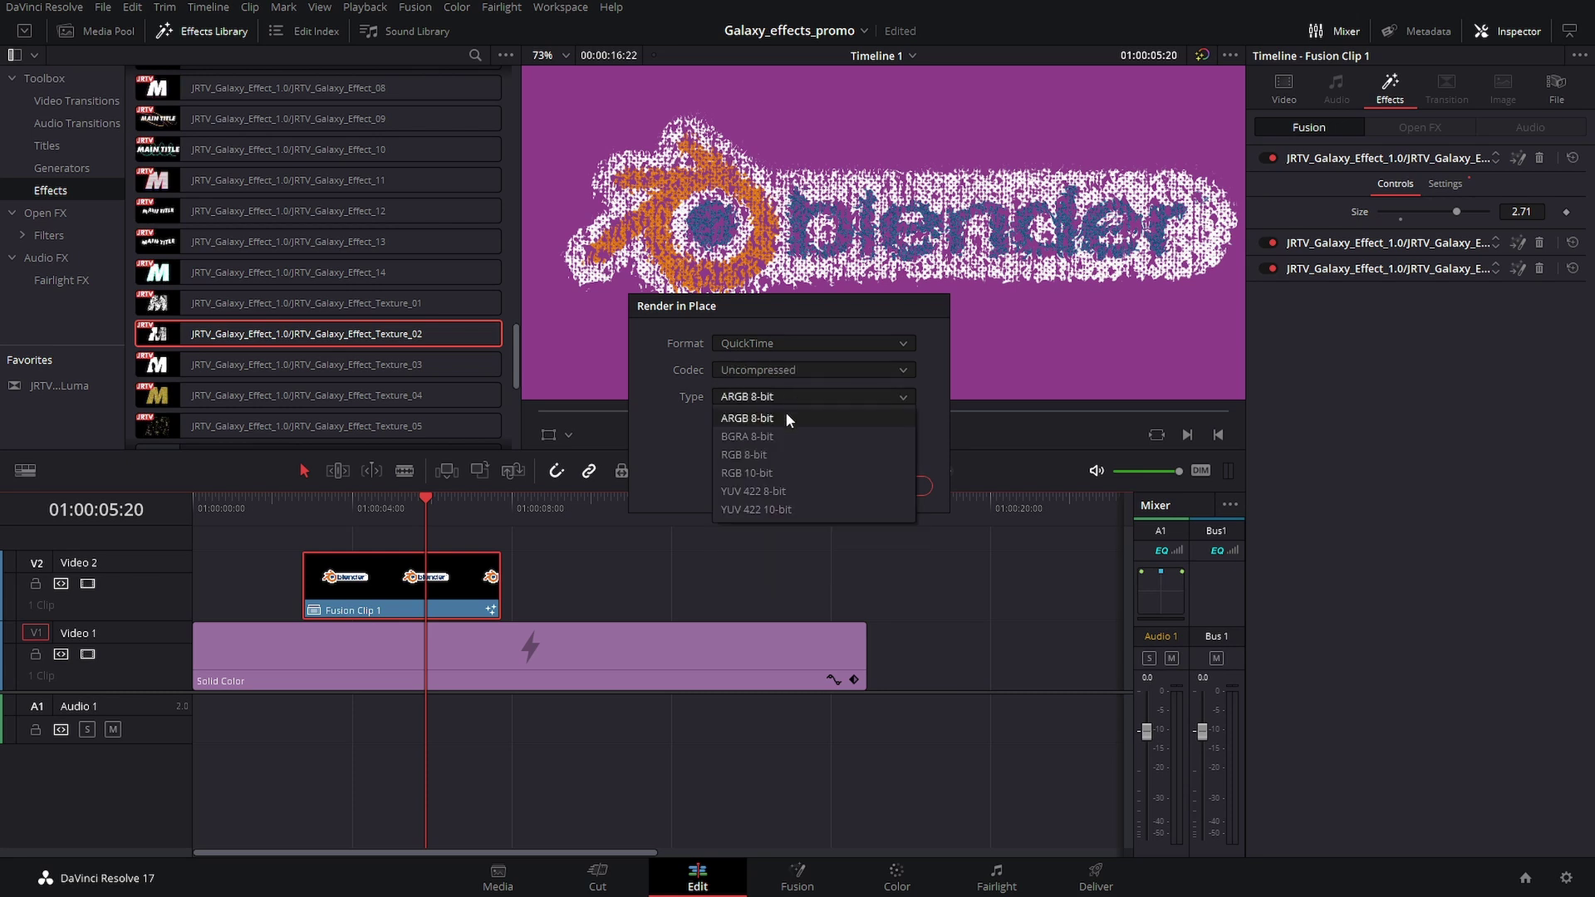
pyautogui.click(744, 438)
pyautogui.click(900, 488)
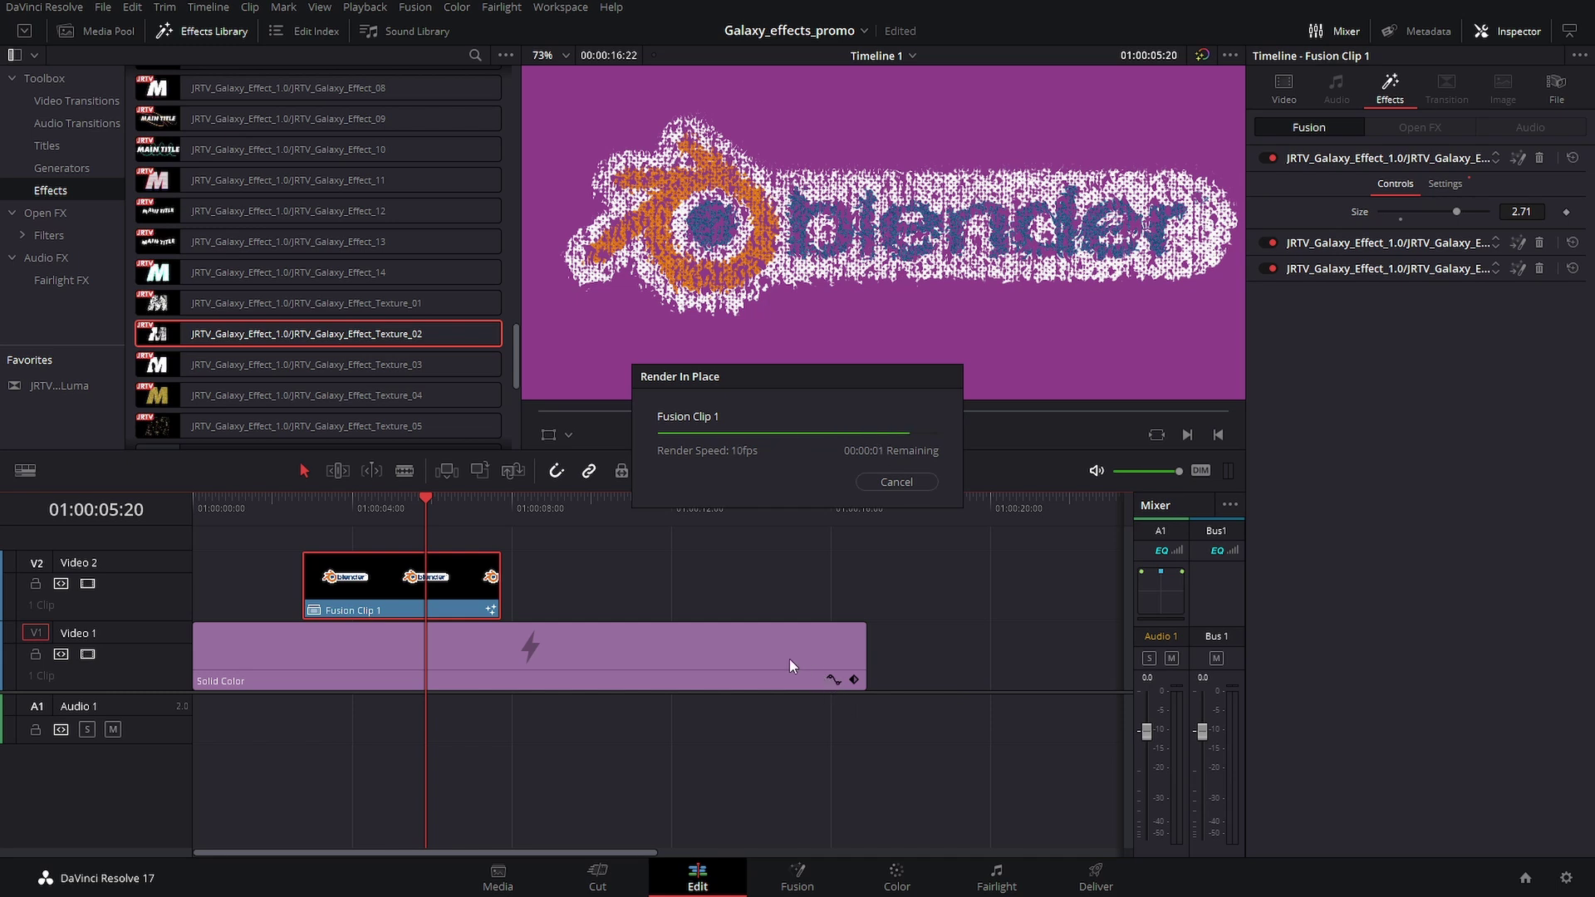
pyautogui.click(420, 544)
pyautogui.press('j')
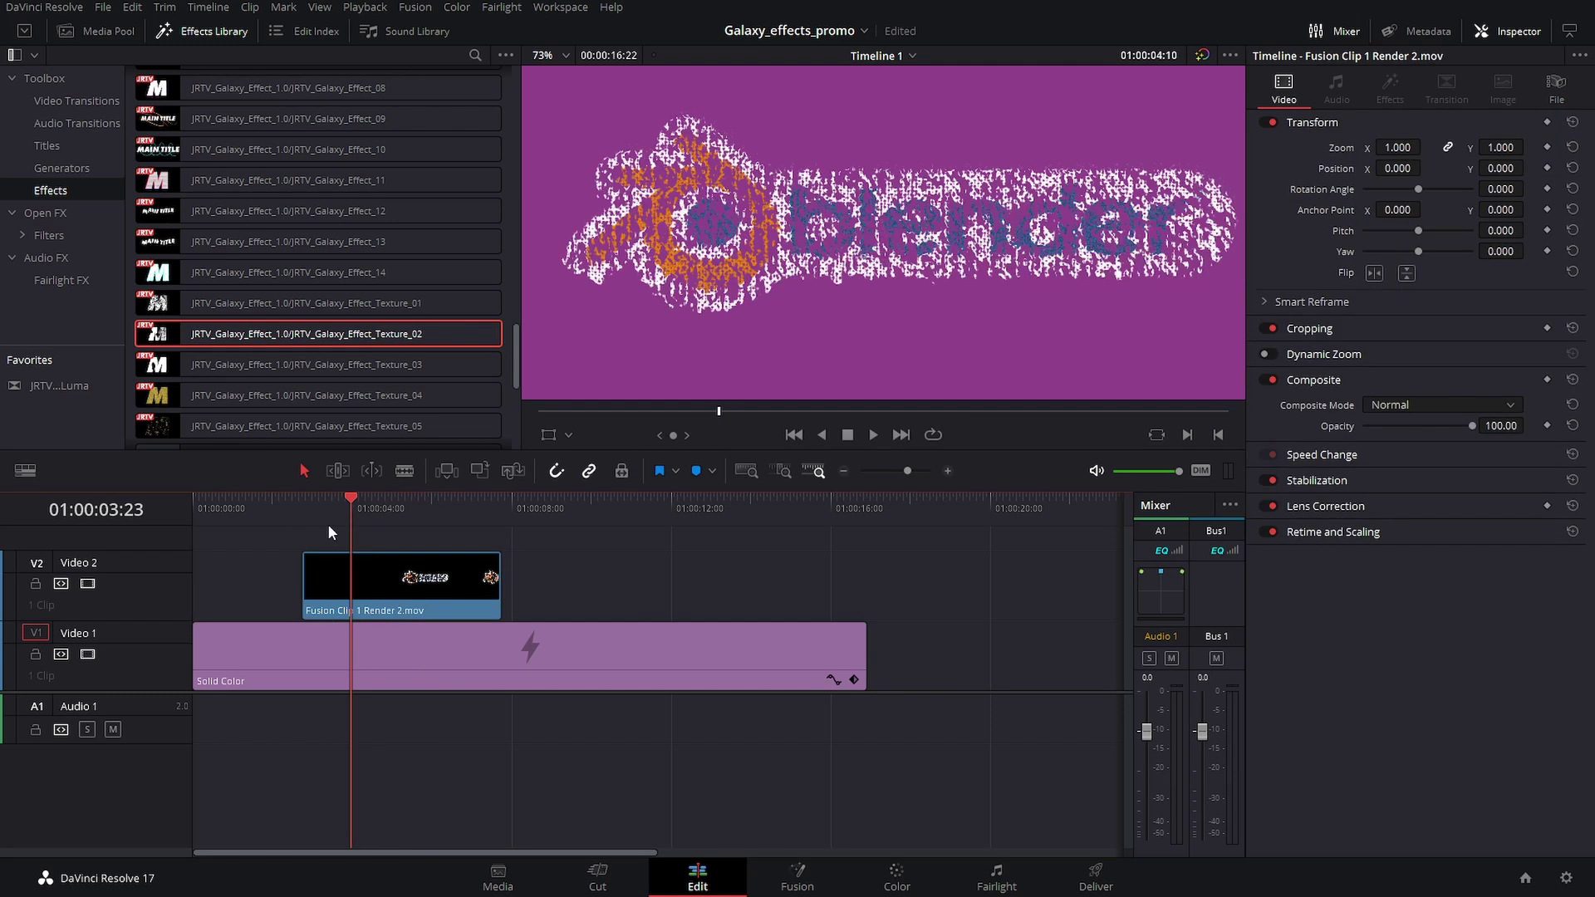
pyautogui.press('l')
pyautogui.click(386, 612)
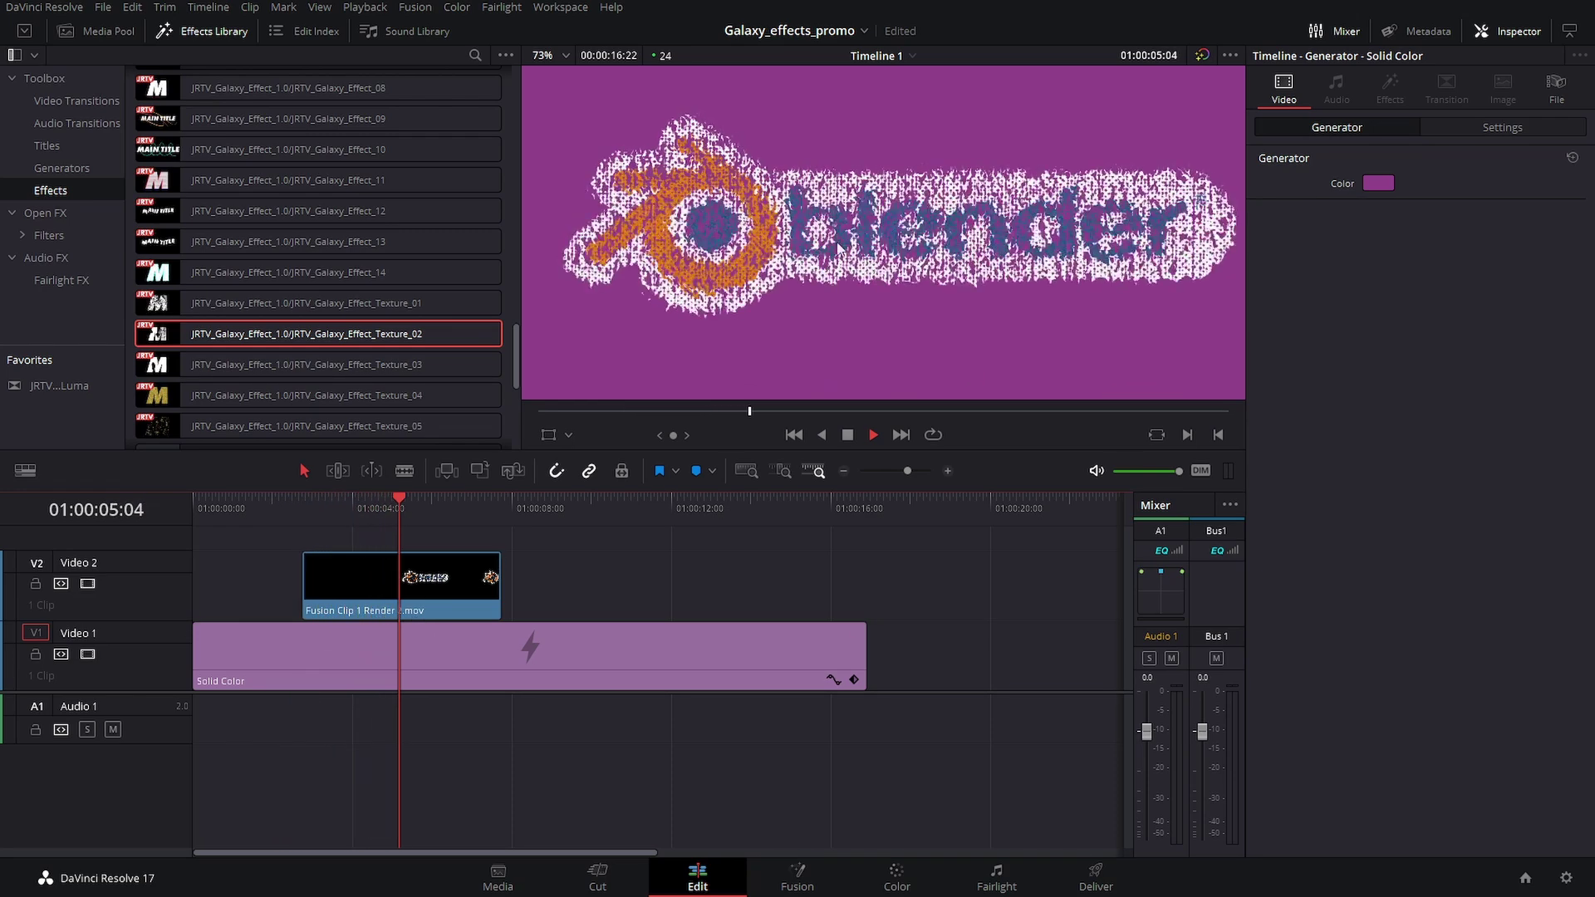
pyautogui.click(566, 55)
pyautogui.click(557, 83)
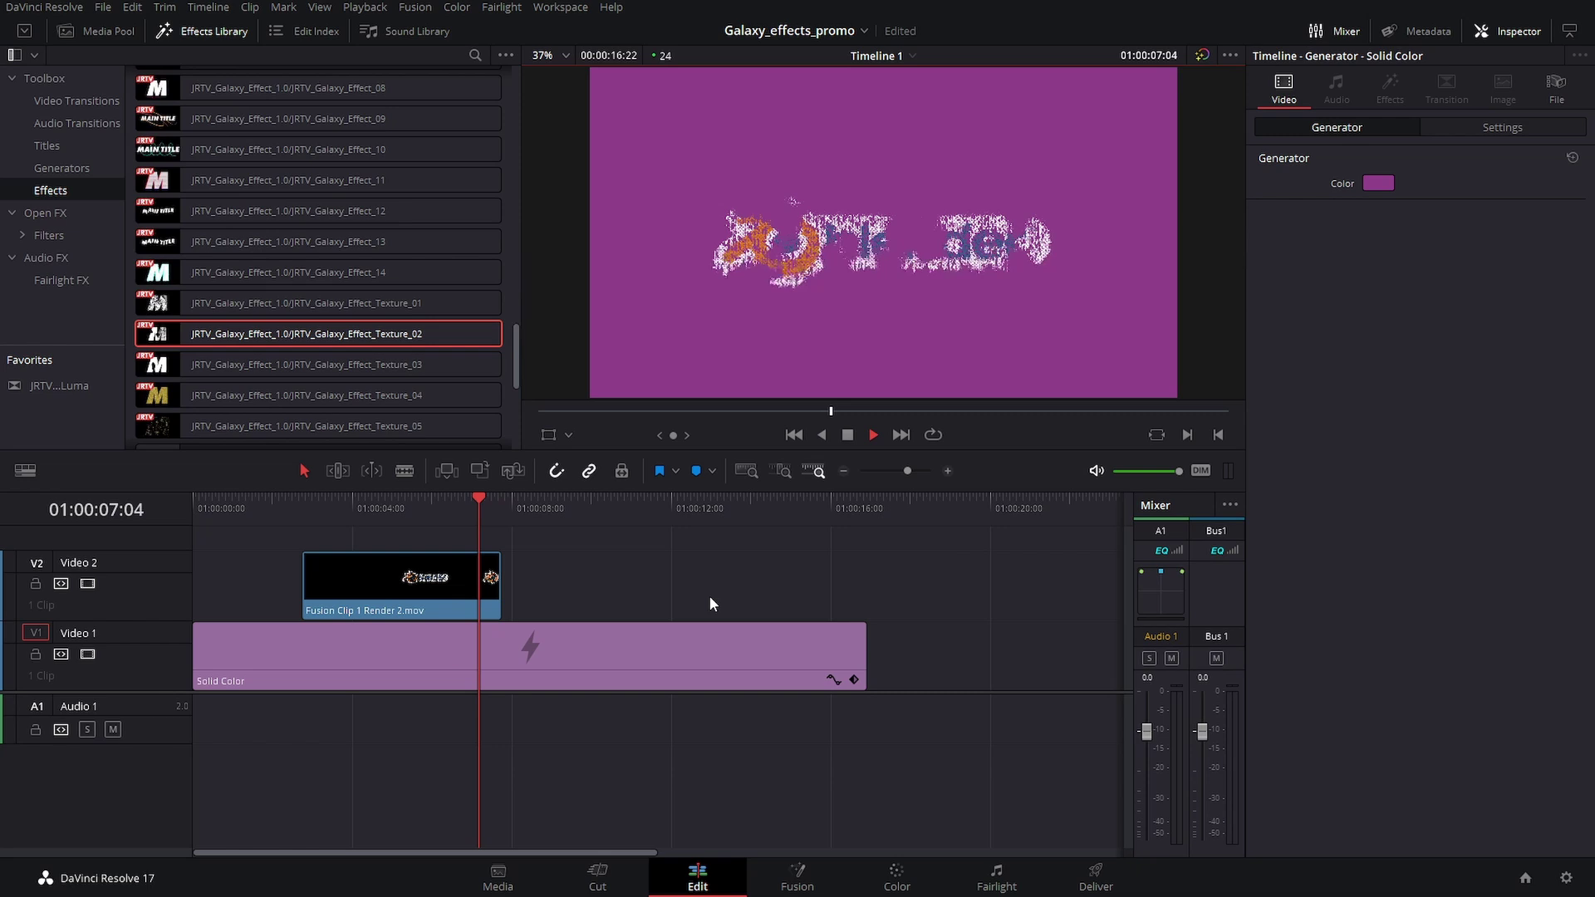
pyautogui.click(313, 511)
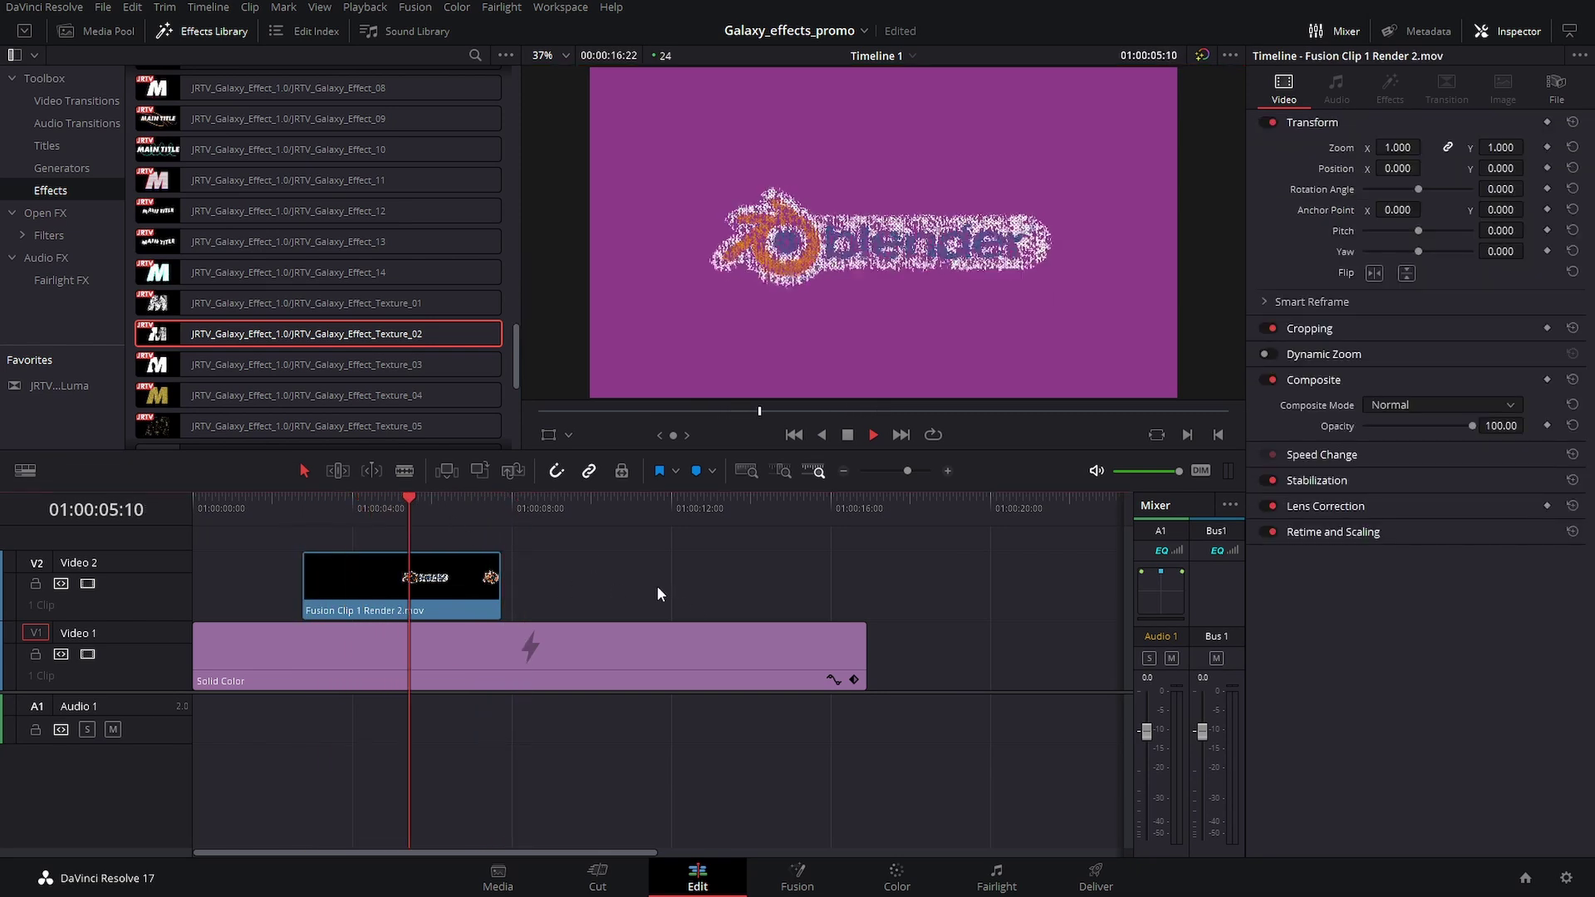
pyautogui.press('space')
pyautogui.click(468, 598)
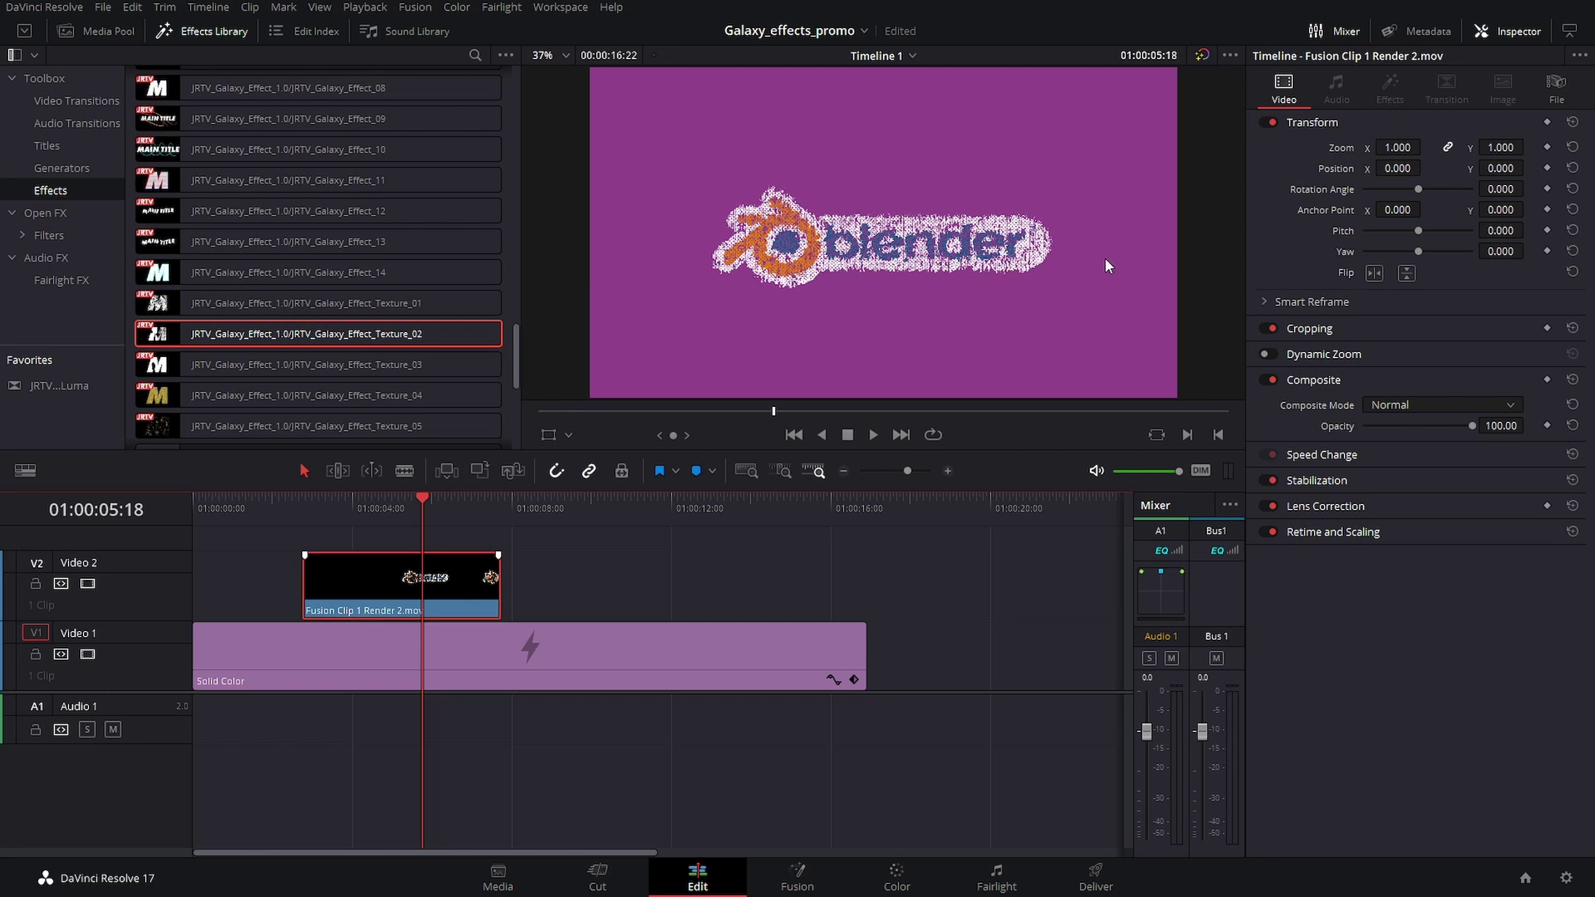
pyautogui.click(437, 530)
pyautogui.moveTo(446, 523); pyautogui.dragTo(397, 520)
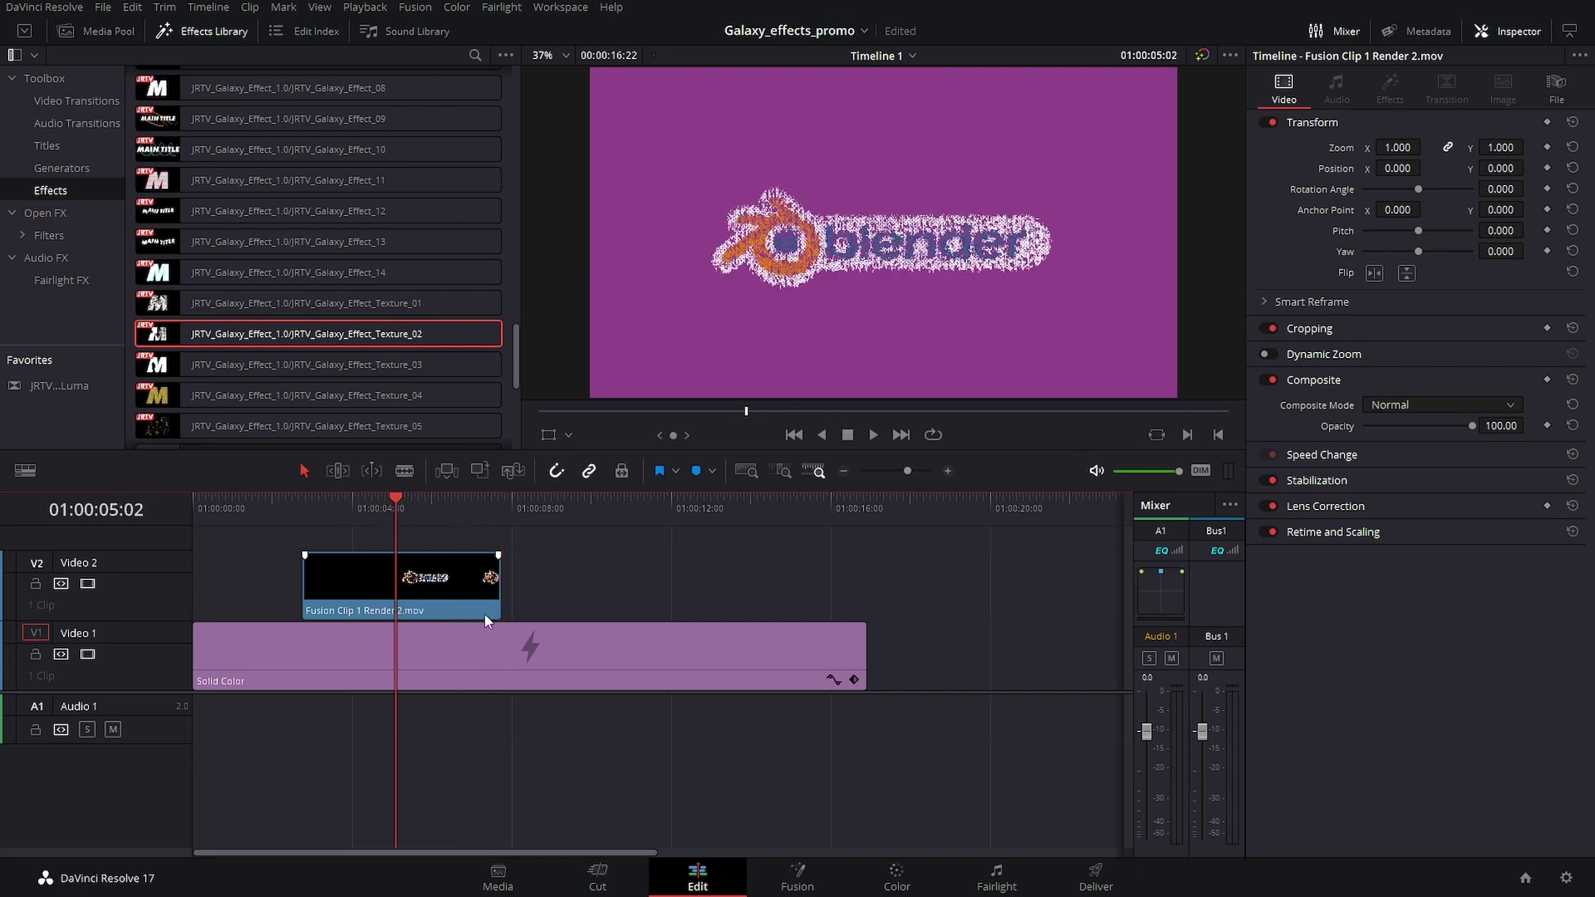
# - Decompose the rendered clip to its original and review its three Galaxy effects while scrubbing
pyautogui.rightClick(424, 596)
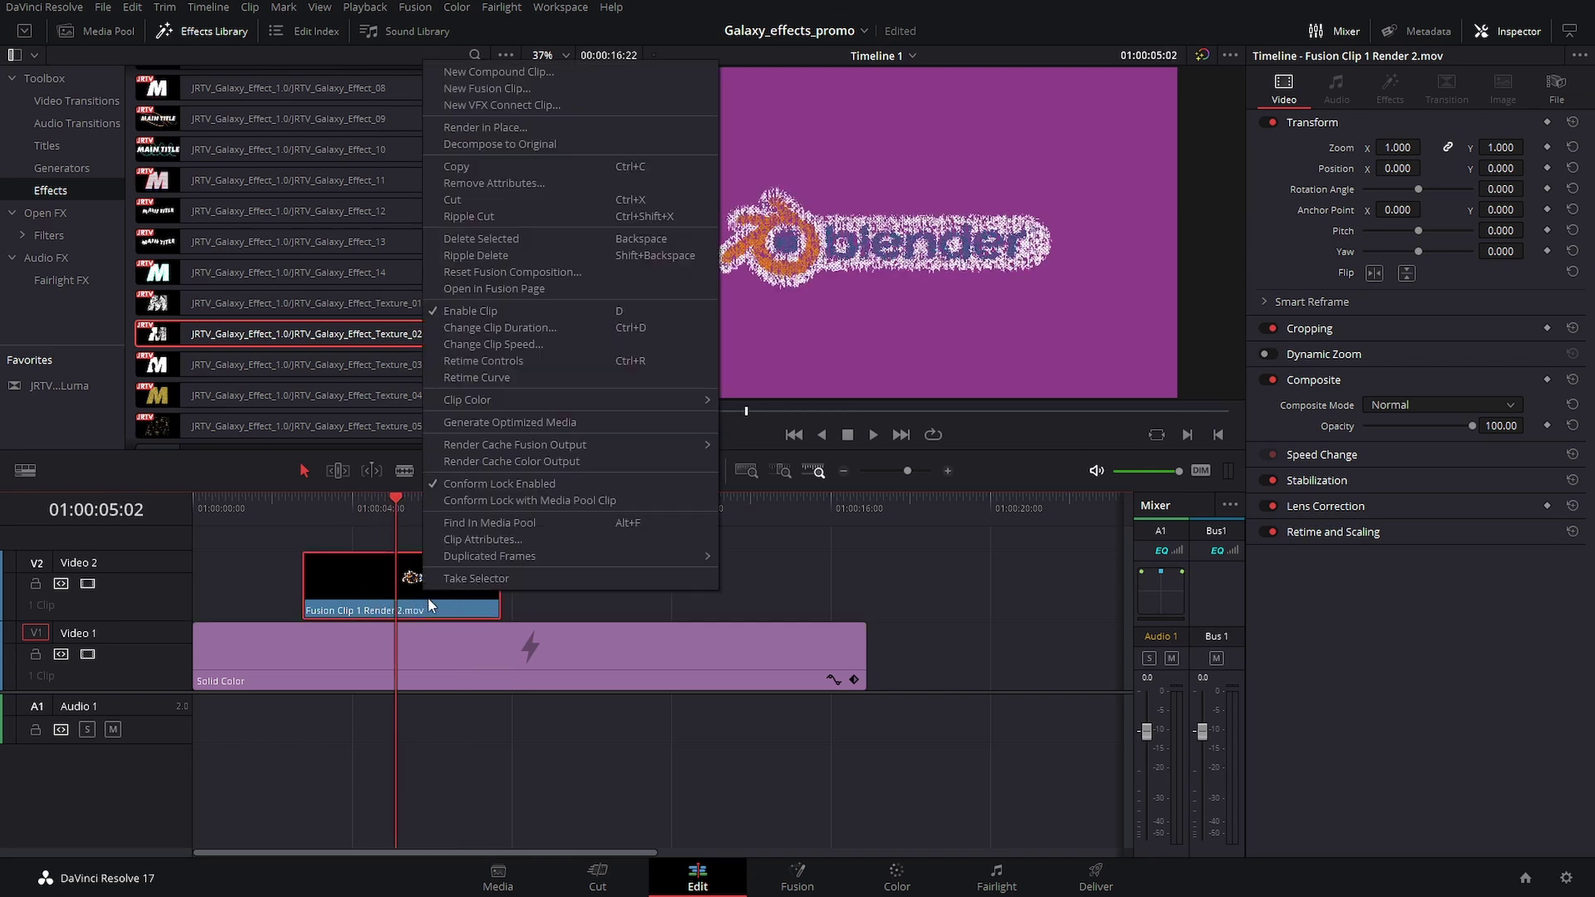
pyautogui.click(568, 146)
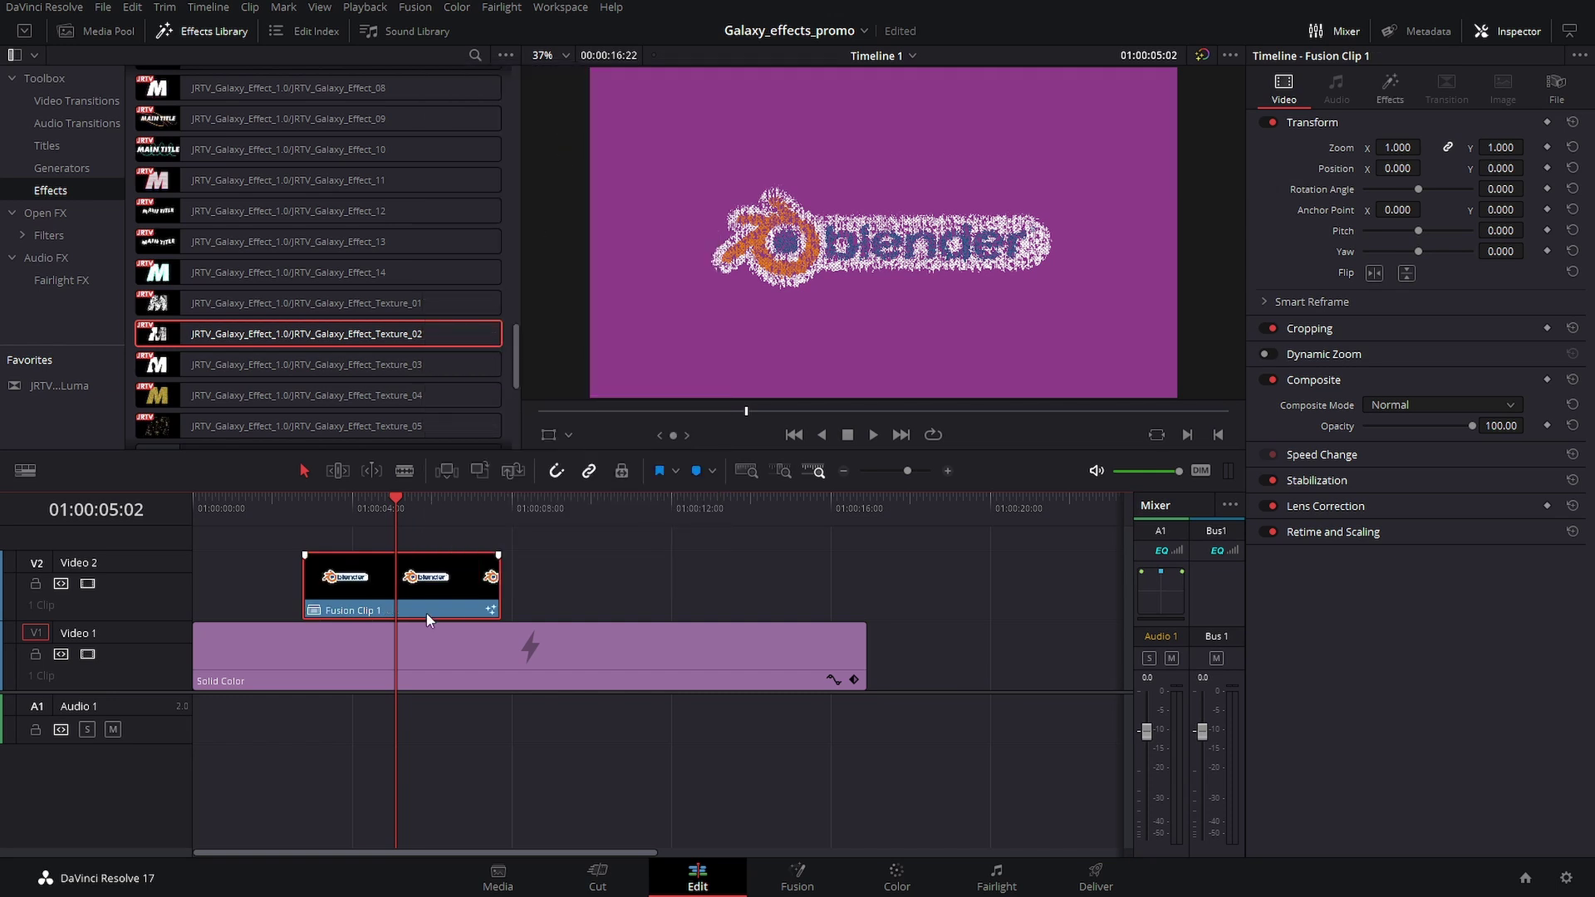
pyautogui.click(1388, 88)
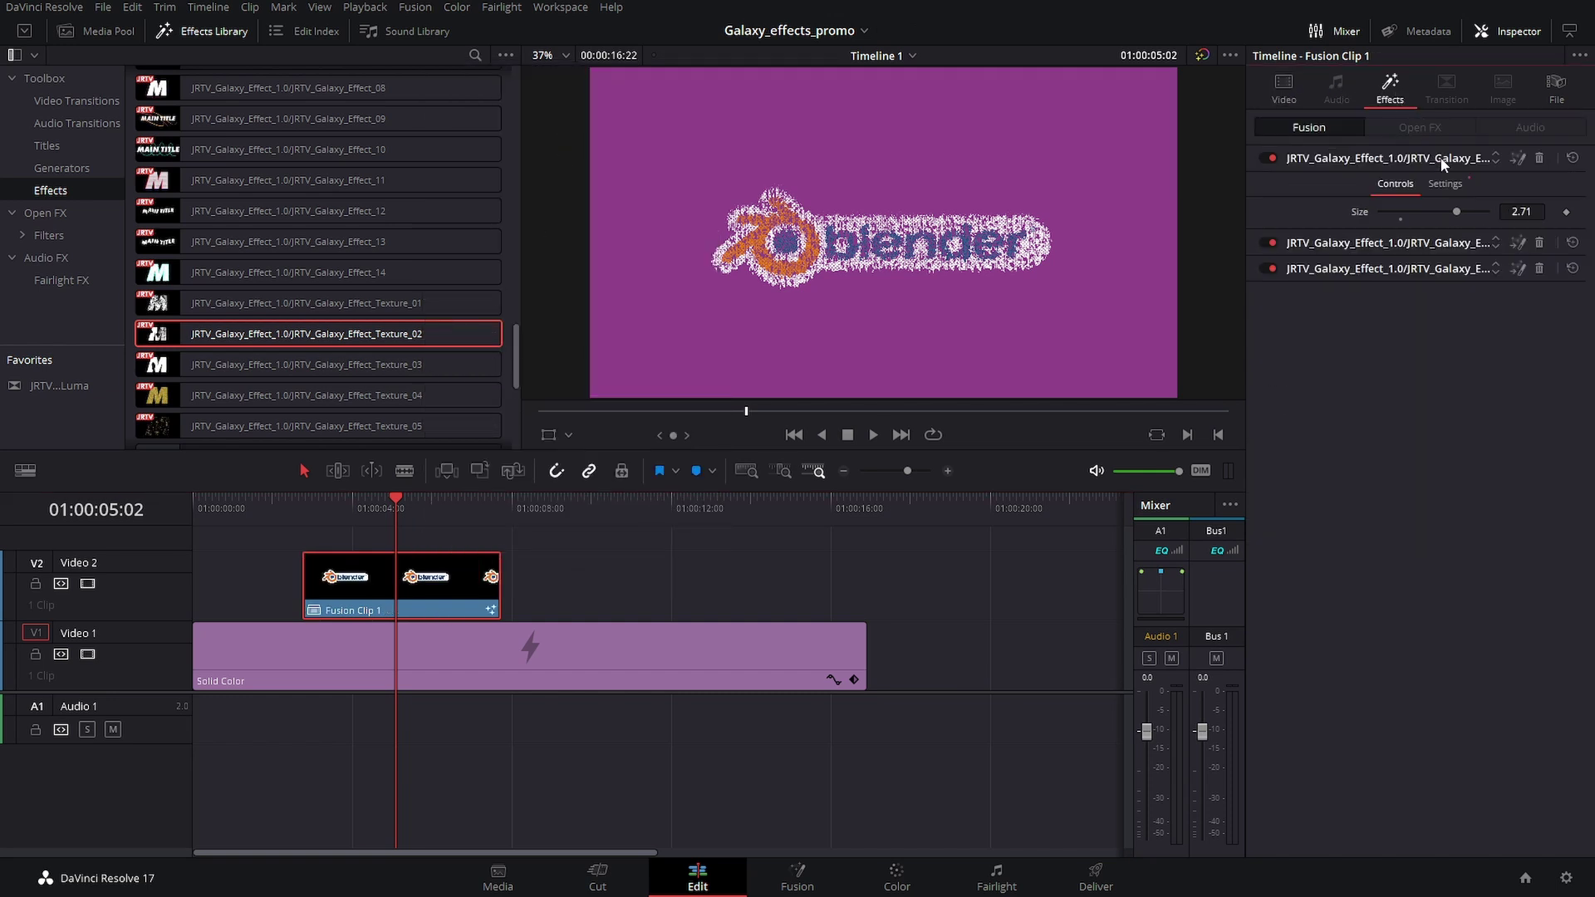
pyautogui.click(1383, 269)
pyautogui.moveTo(374, 518)
pyautogui.mouseDown()
pyautogui.moveTo(313, 519)
pyautogui.moveTo(353, 518)
pyautogui.mouseUp()
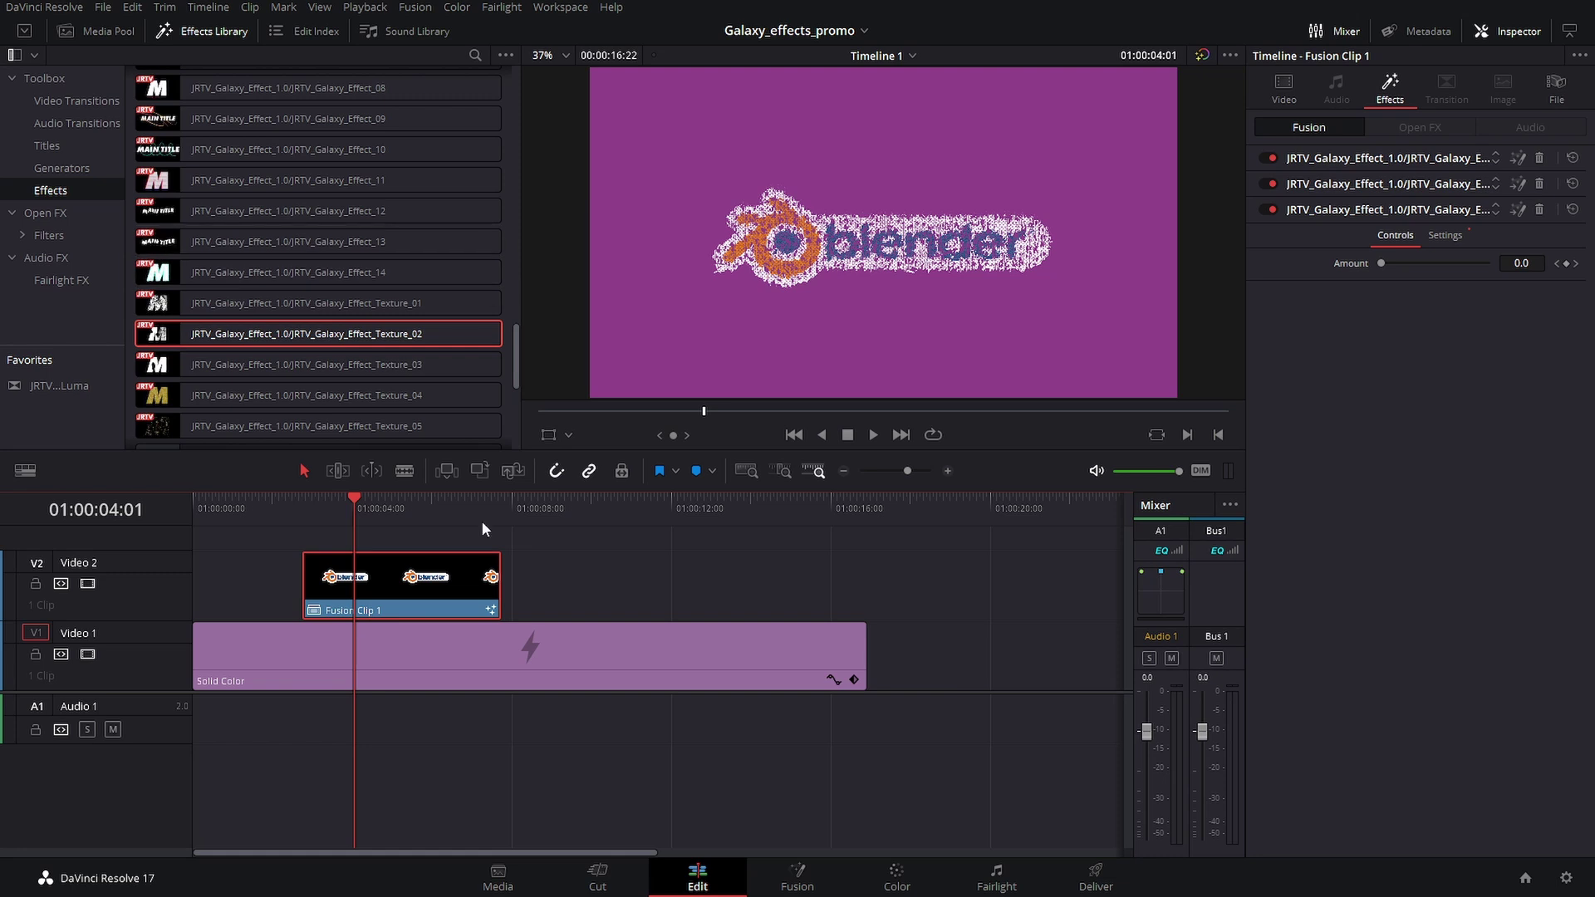
pyautogui.moveTo(509, 500); pyautogui.dragTo(525, 502)
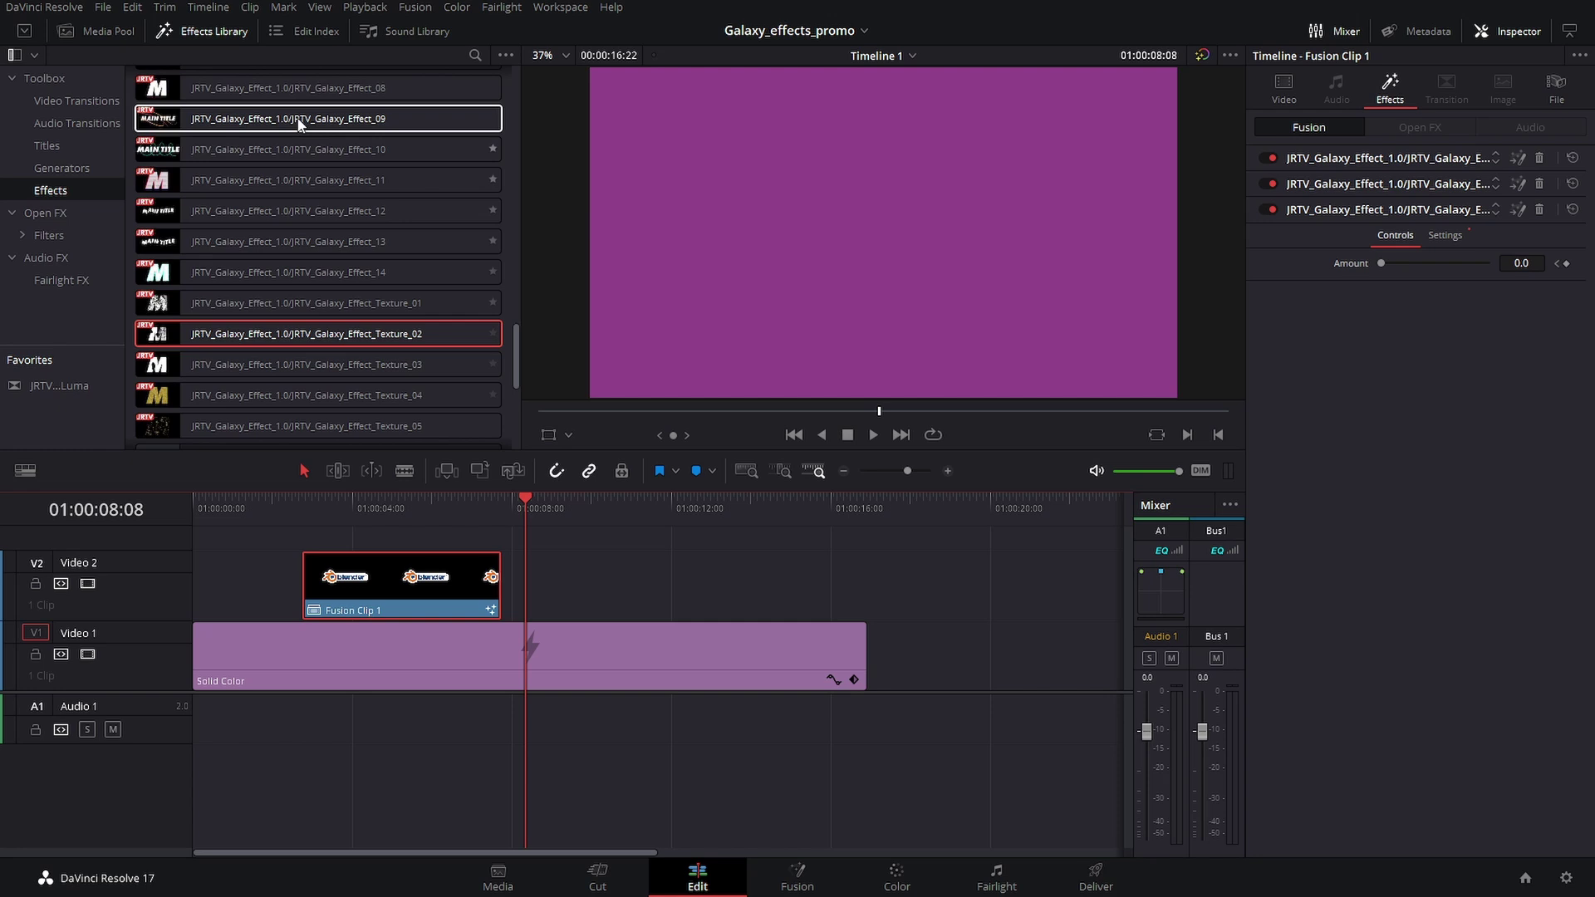
# - Place a JRTV_Social_Media_Tags title right after Fusion Clip 1 on V2
pyautogui.click(98, 144)
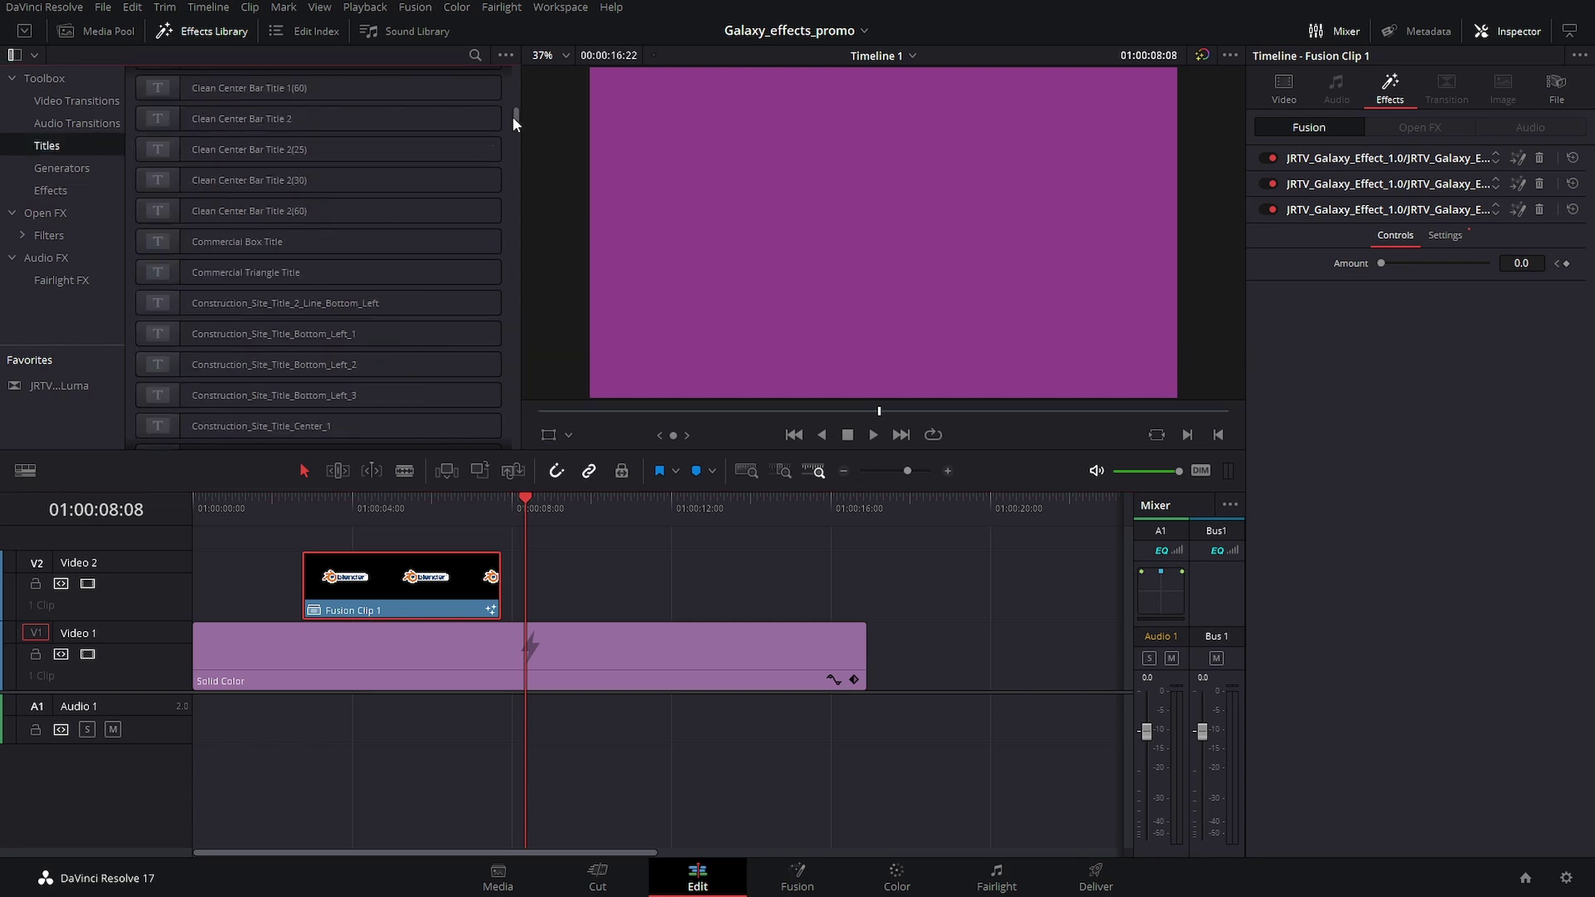
pyautogui.moveTo(512, 117); pyautogui.dragTo(527, 349)
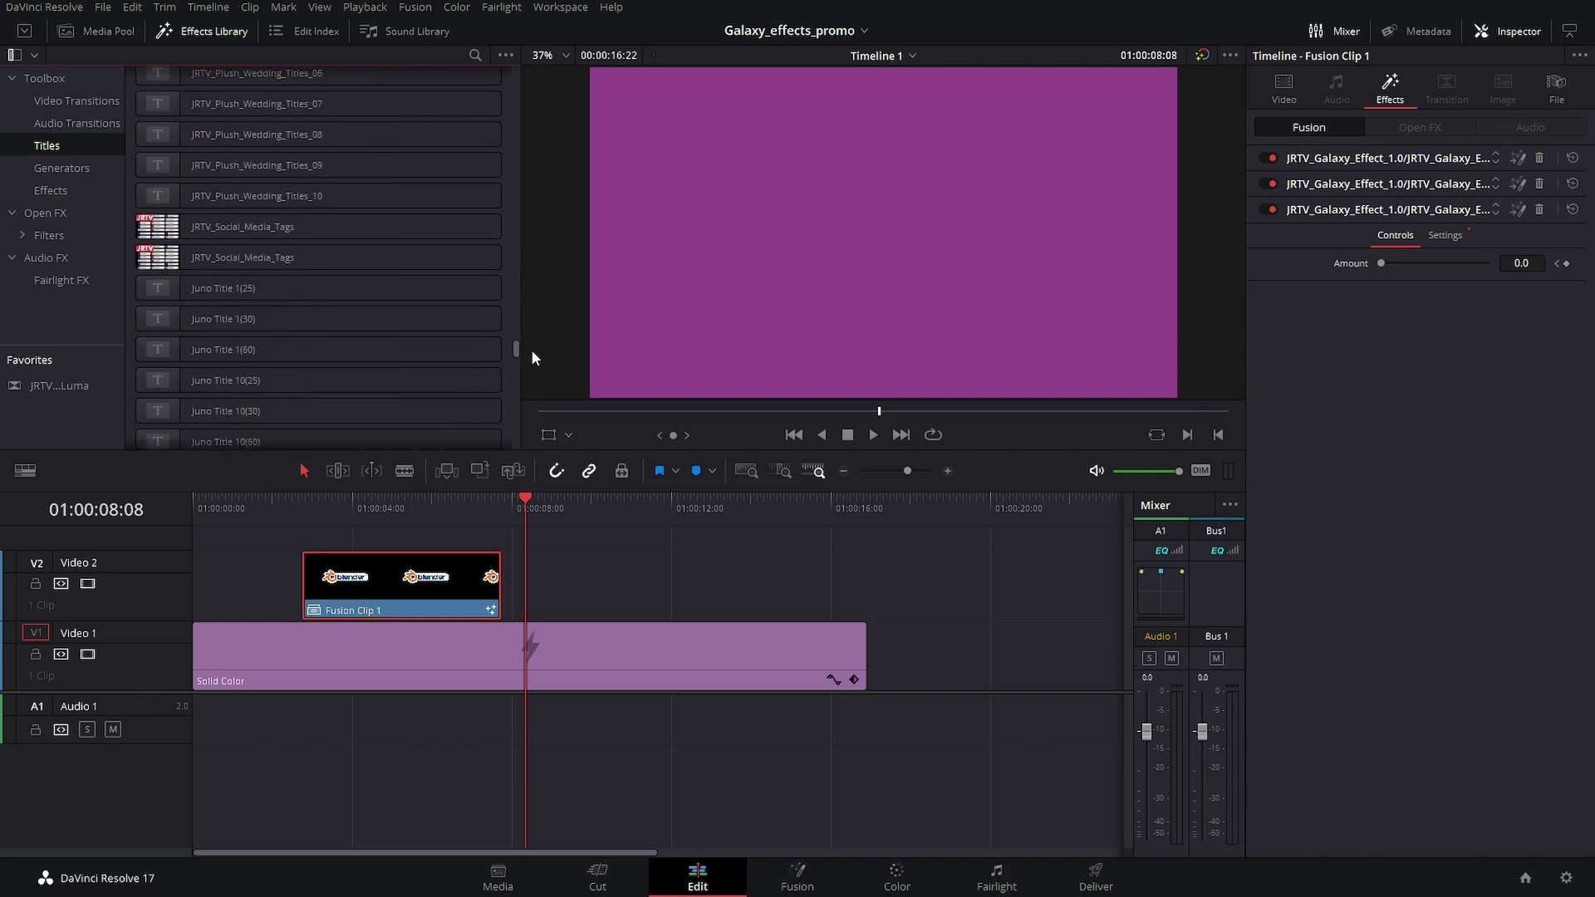
pyautogui.moveTo(292, 259); pyautogui.dragTo(542, 592)
pyautogui.click(542, 591)
pyautogui.click(603, 510)
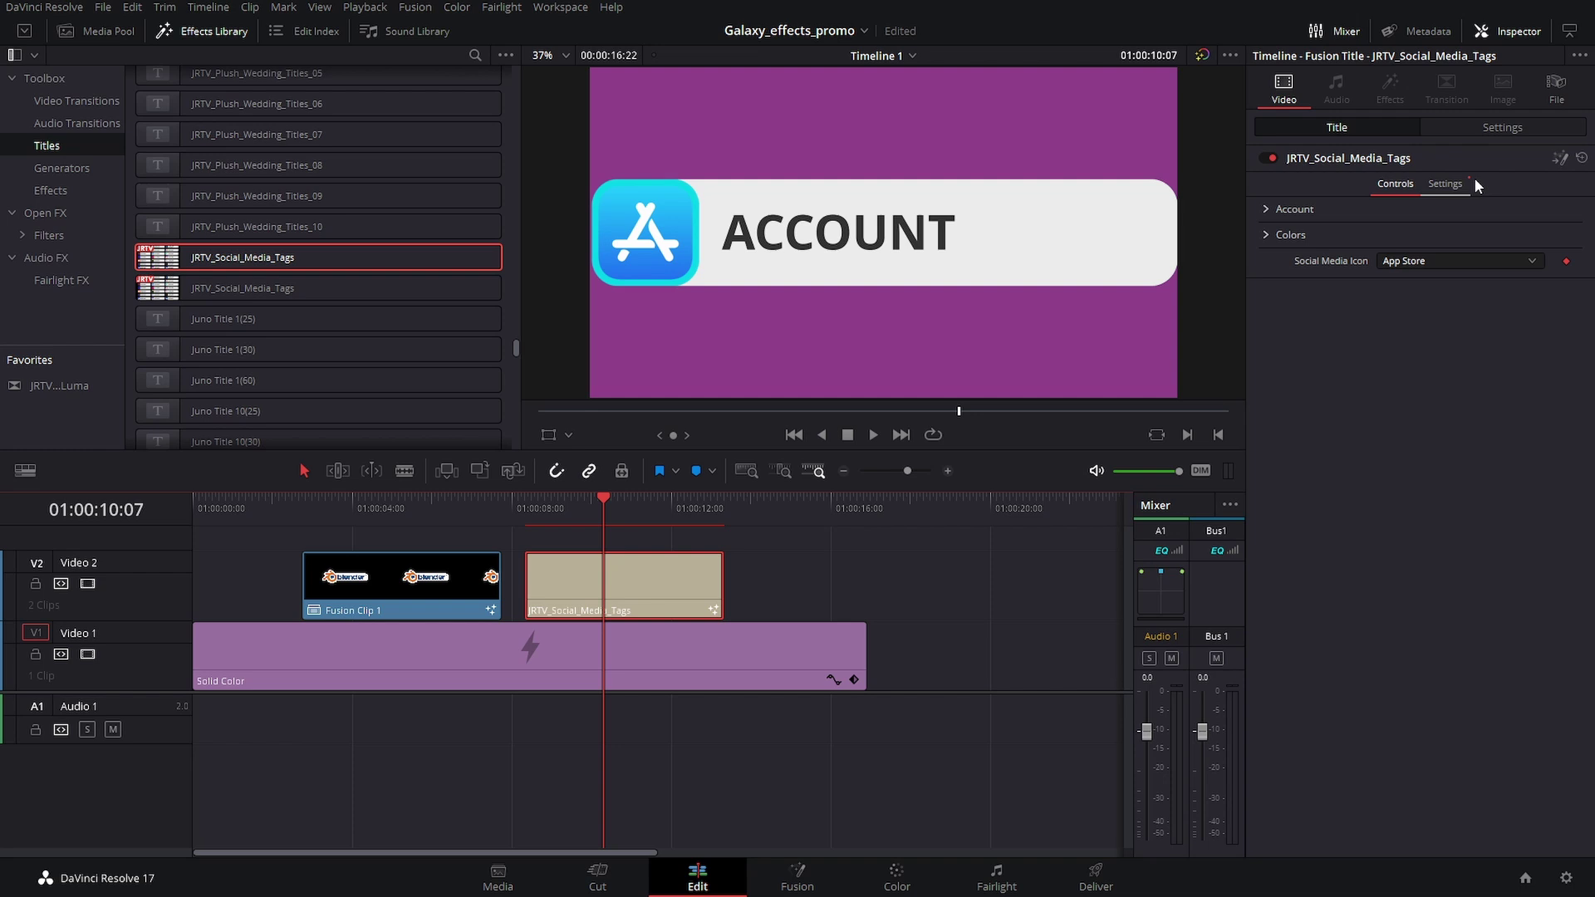
# - Give the tag an Airbnb icon and scale it to 0.460 zoom
pyautogui.click(1436, 271)
pyautogui.click(1429, 301)
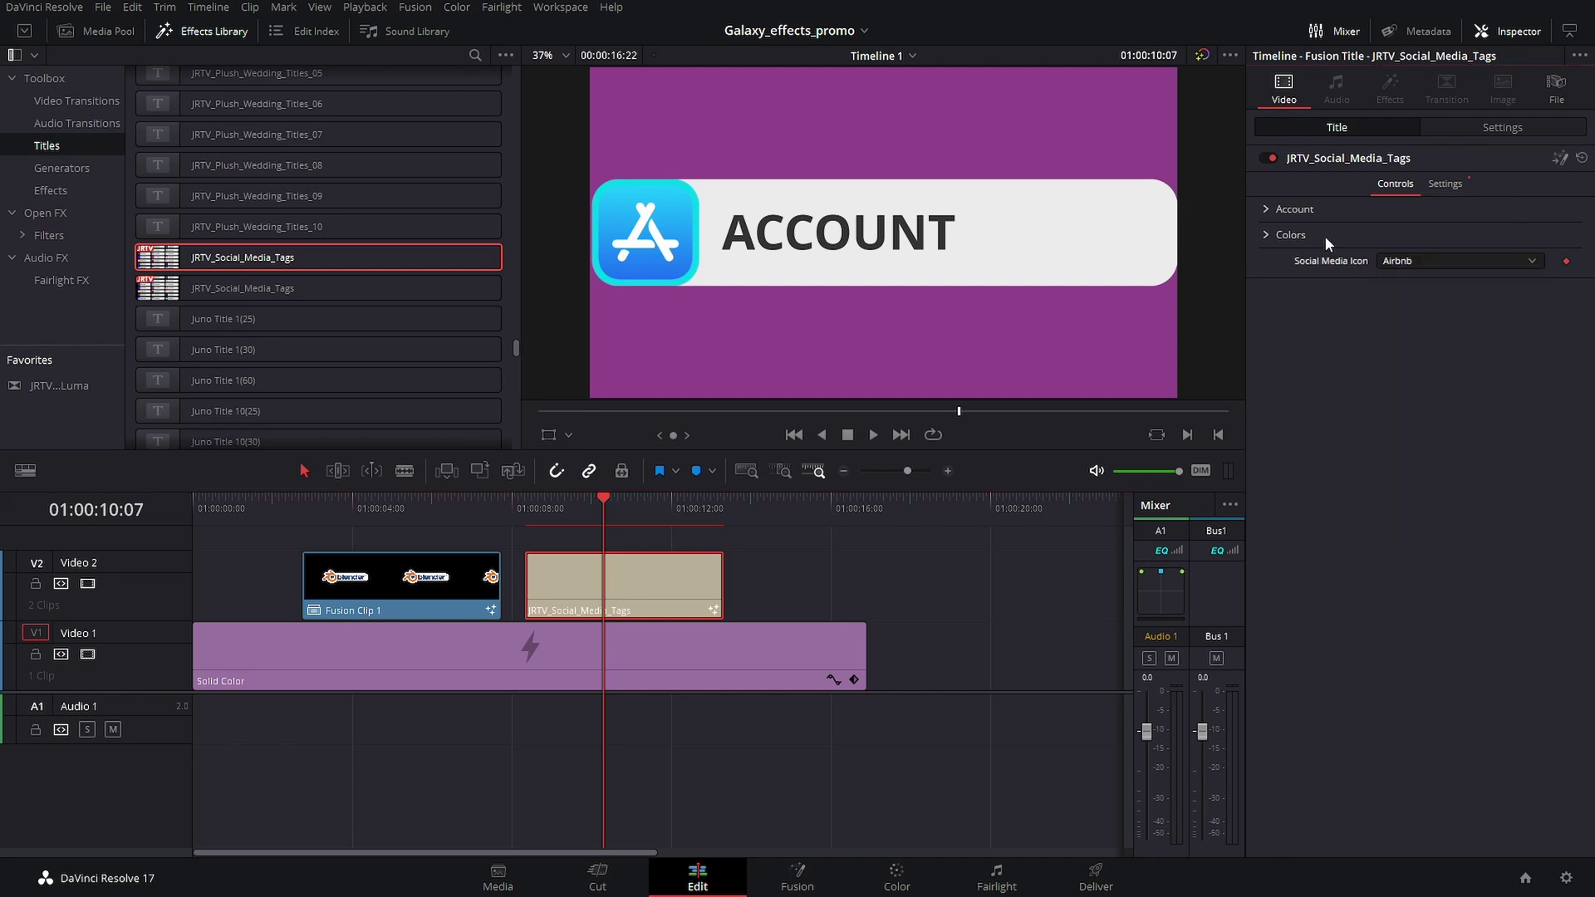
pyautogui.click(1267, 209)
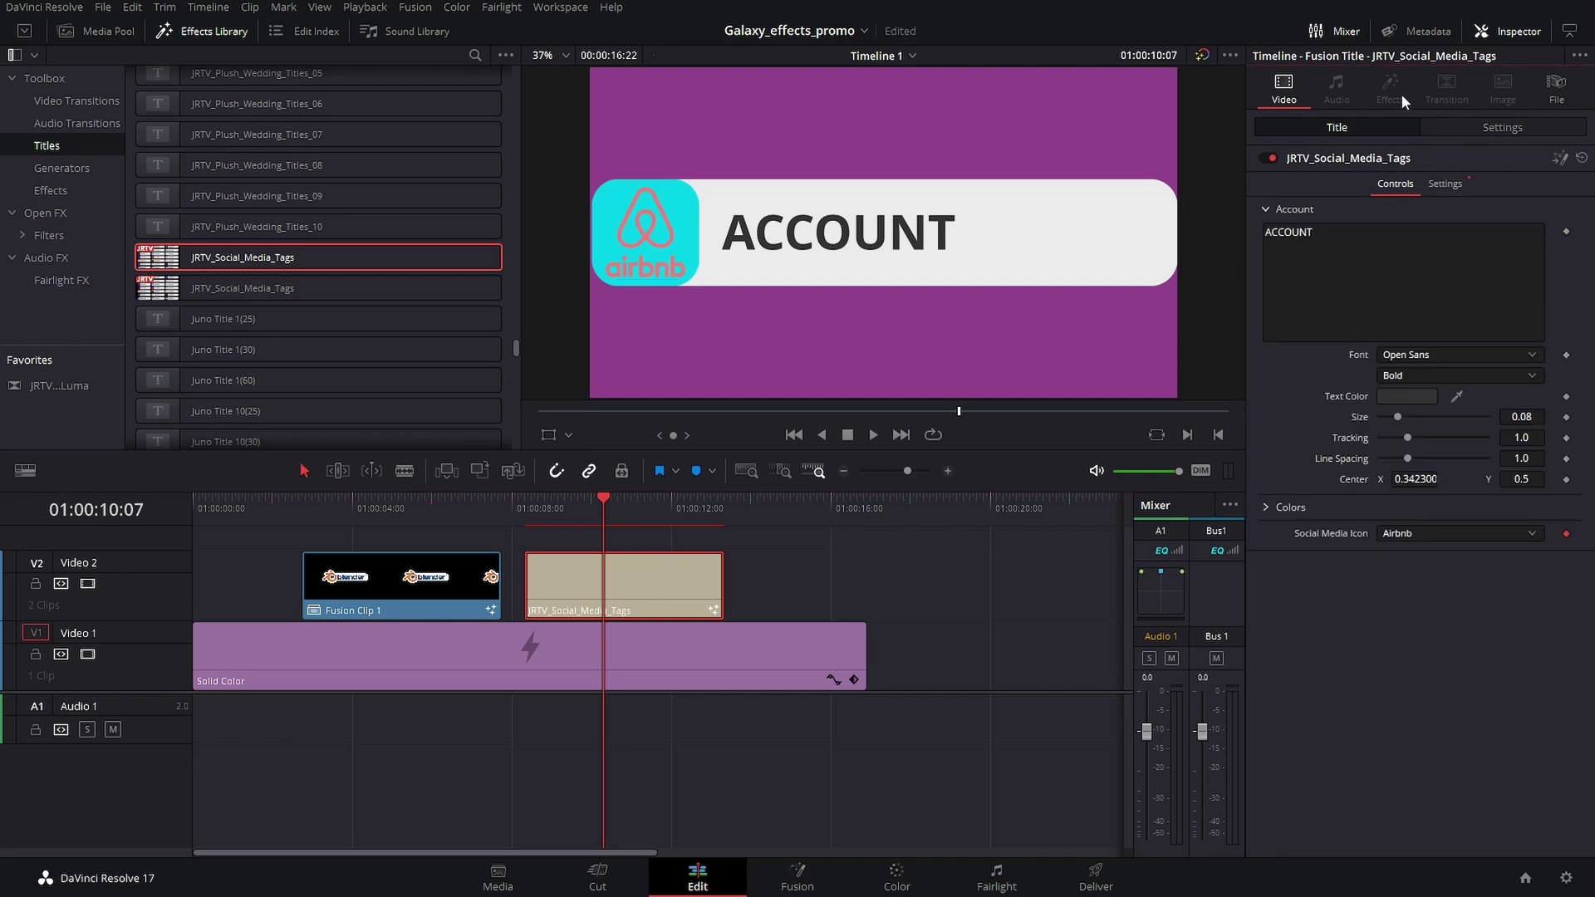
pyautogui.click(1478, 129)
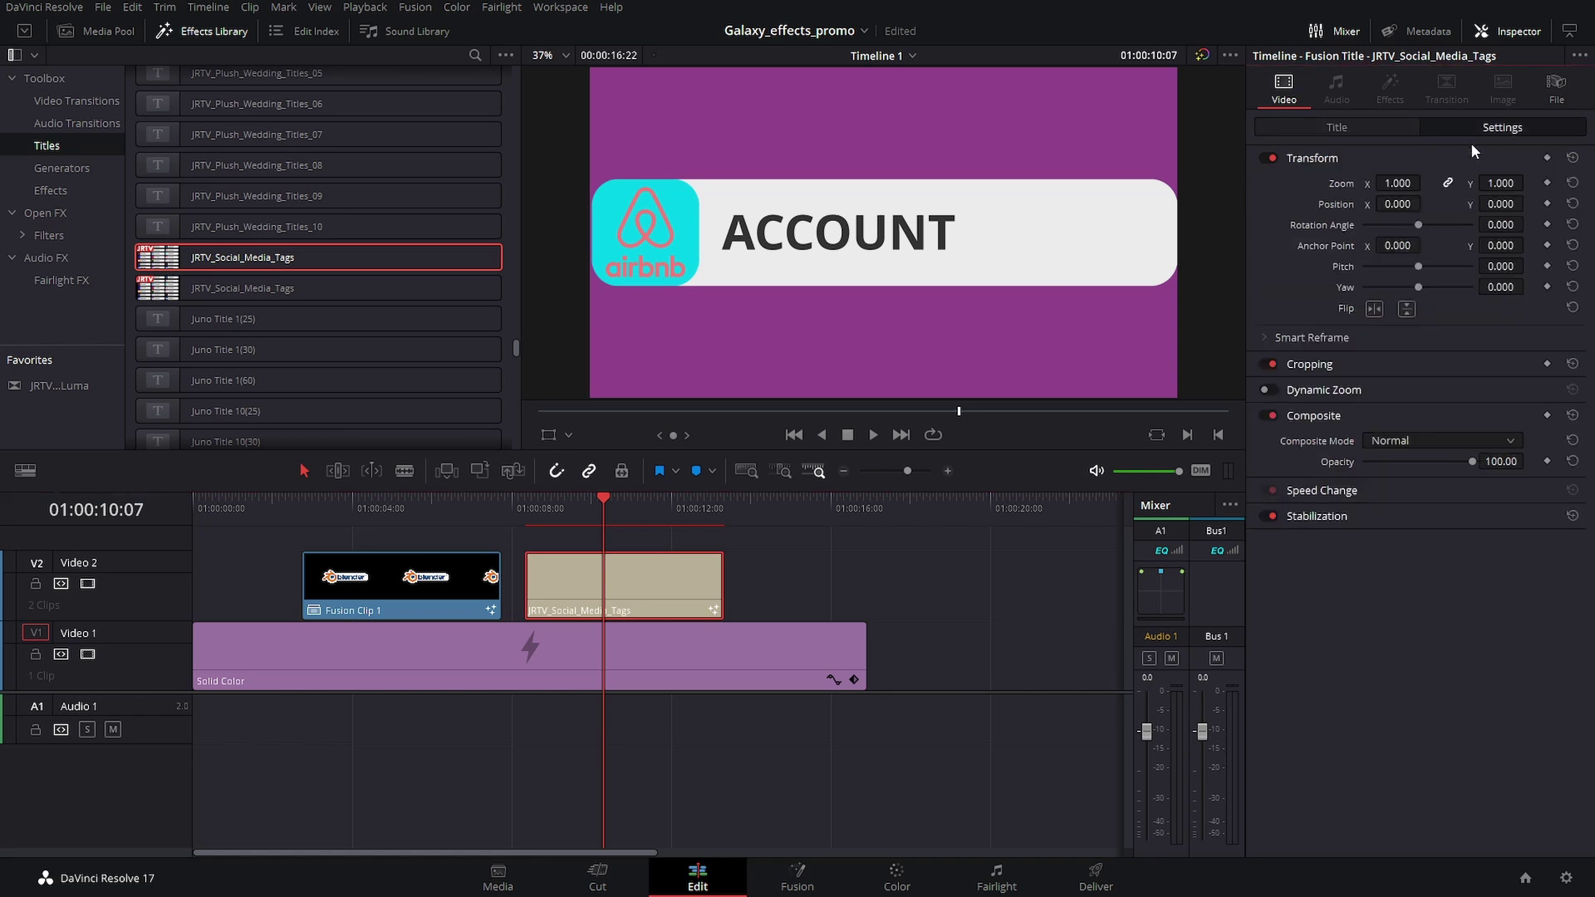
pyautogui.moveTo(1426, 184); pyautogui.dragTo(1404, 184)
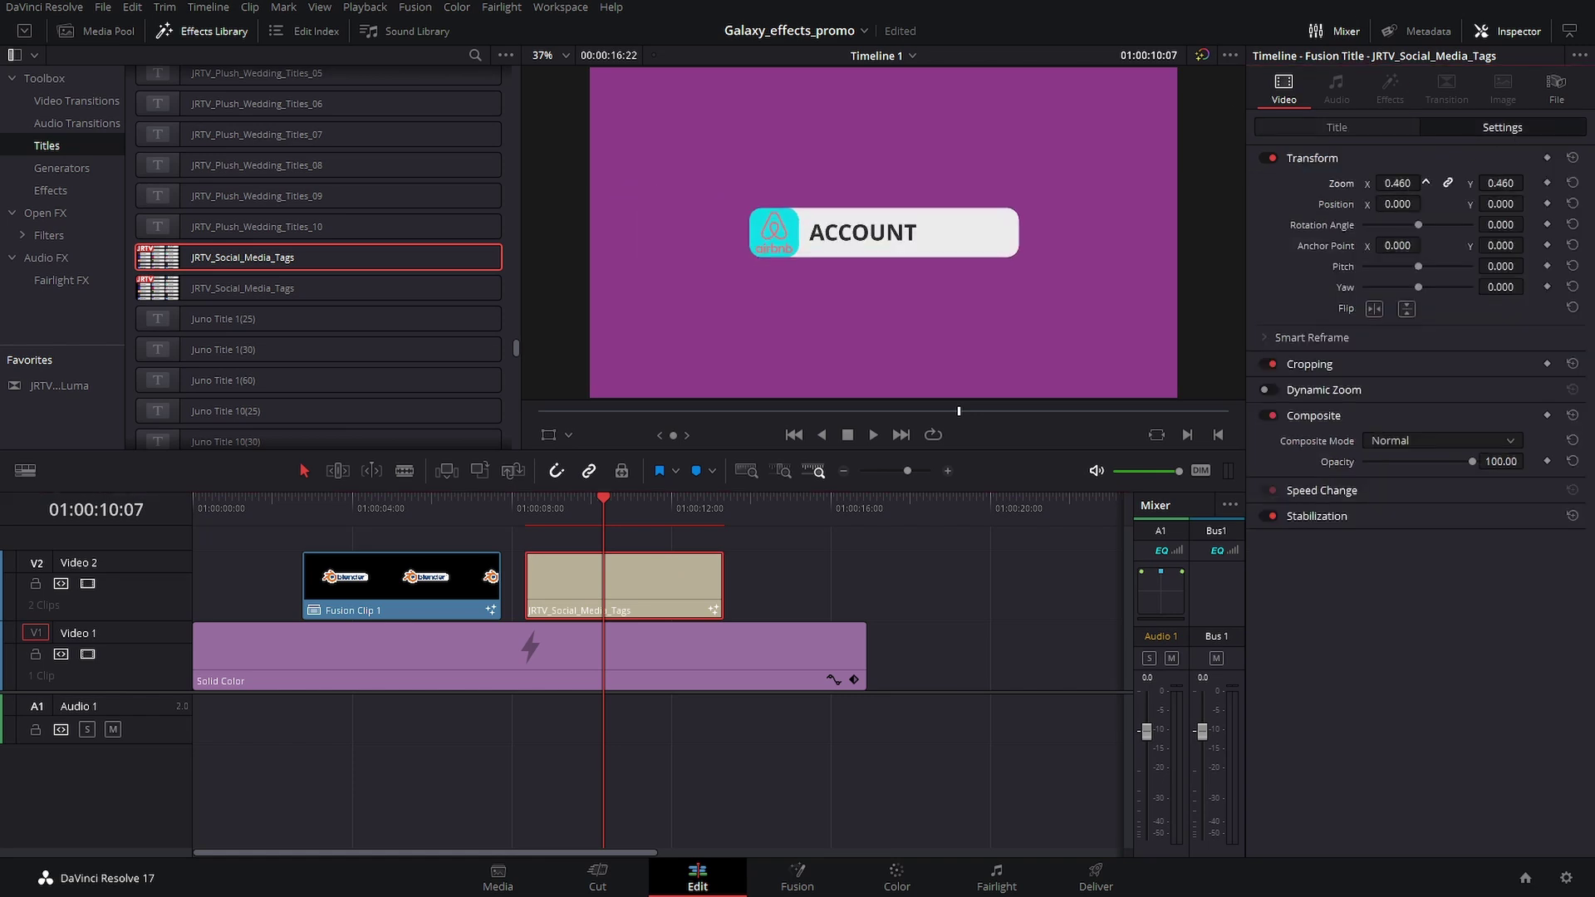
# - Set the tag's account text to 'JayAreTV' and change its icon to Twitter
pyautogui.click(1328, 129)
pyautogui.write('JayAreTV')
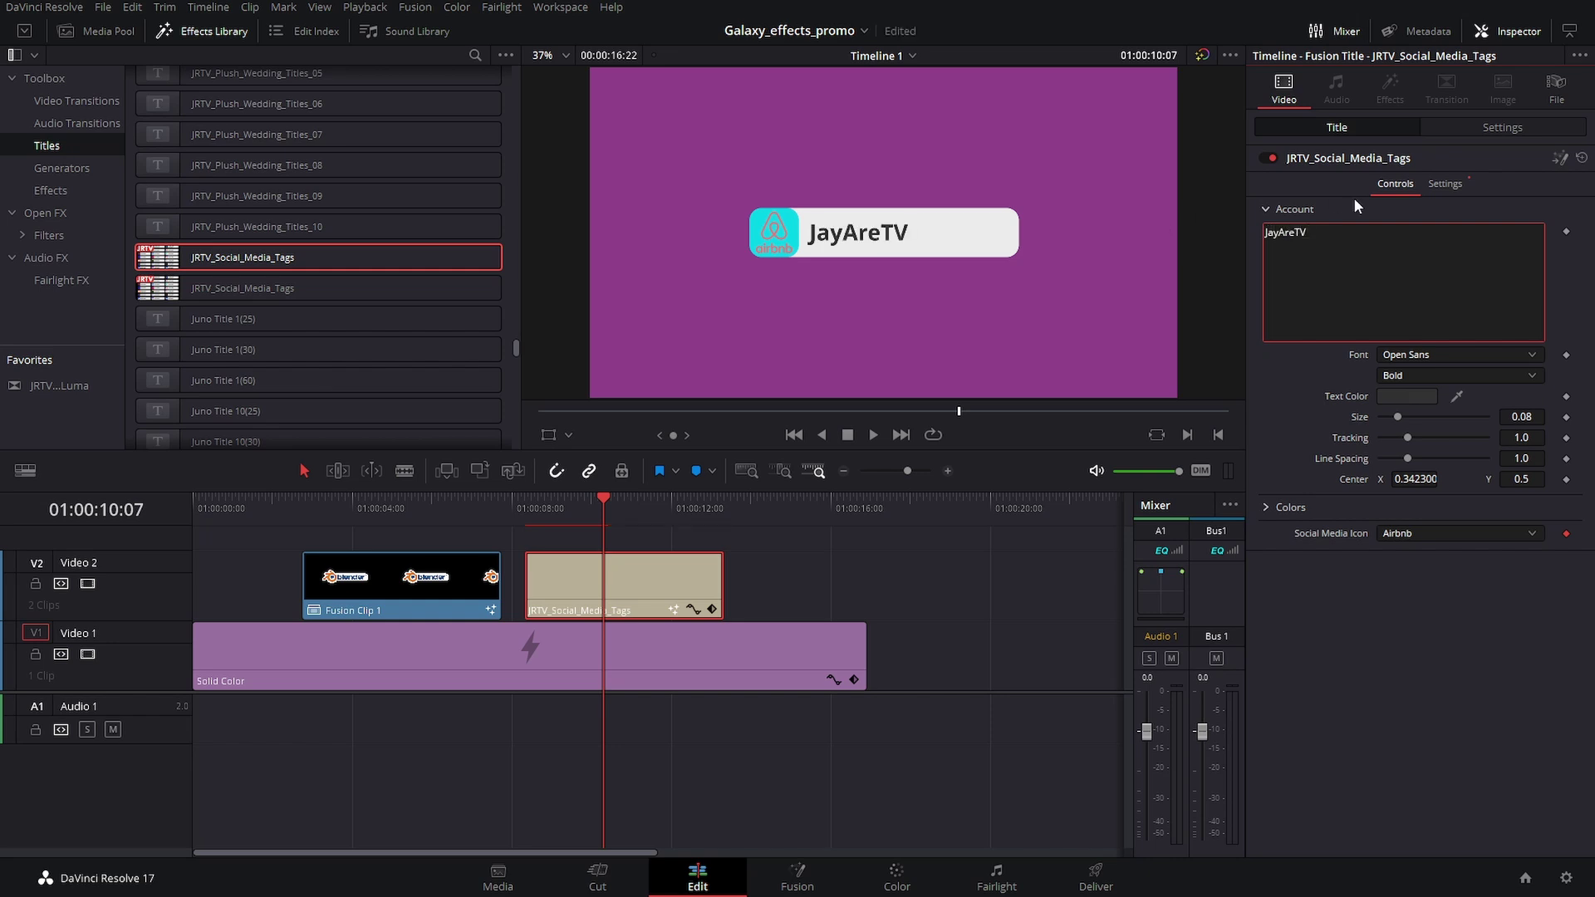
pyautogui.click(1475, 532)
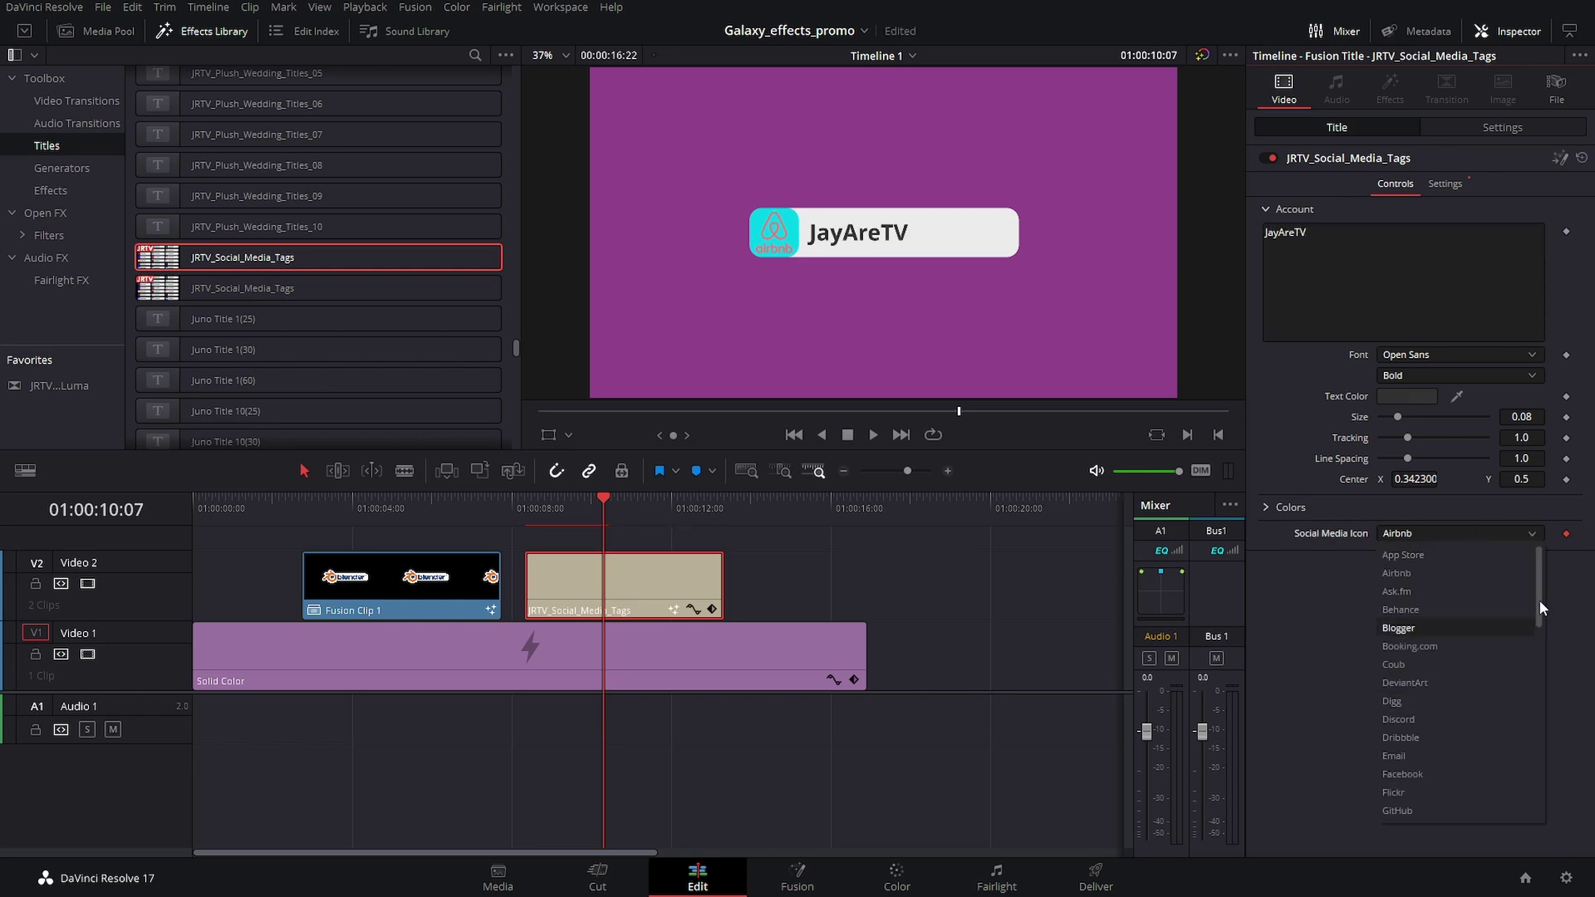
pyautogui.moveTo(1539, 600); pyautogui.dragTo(1552, 759)
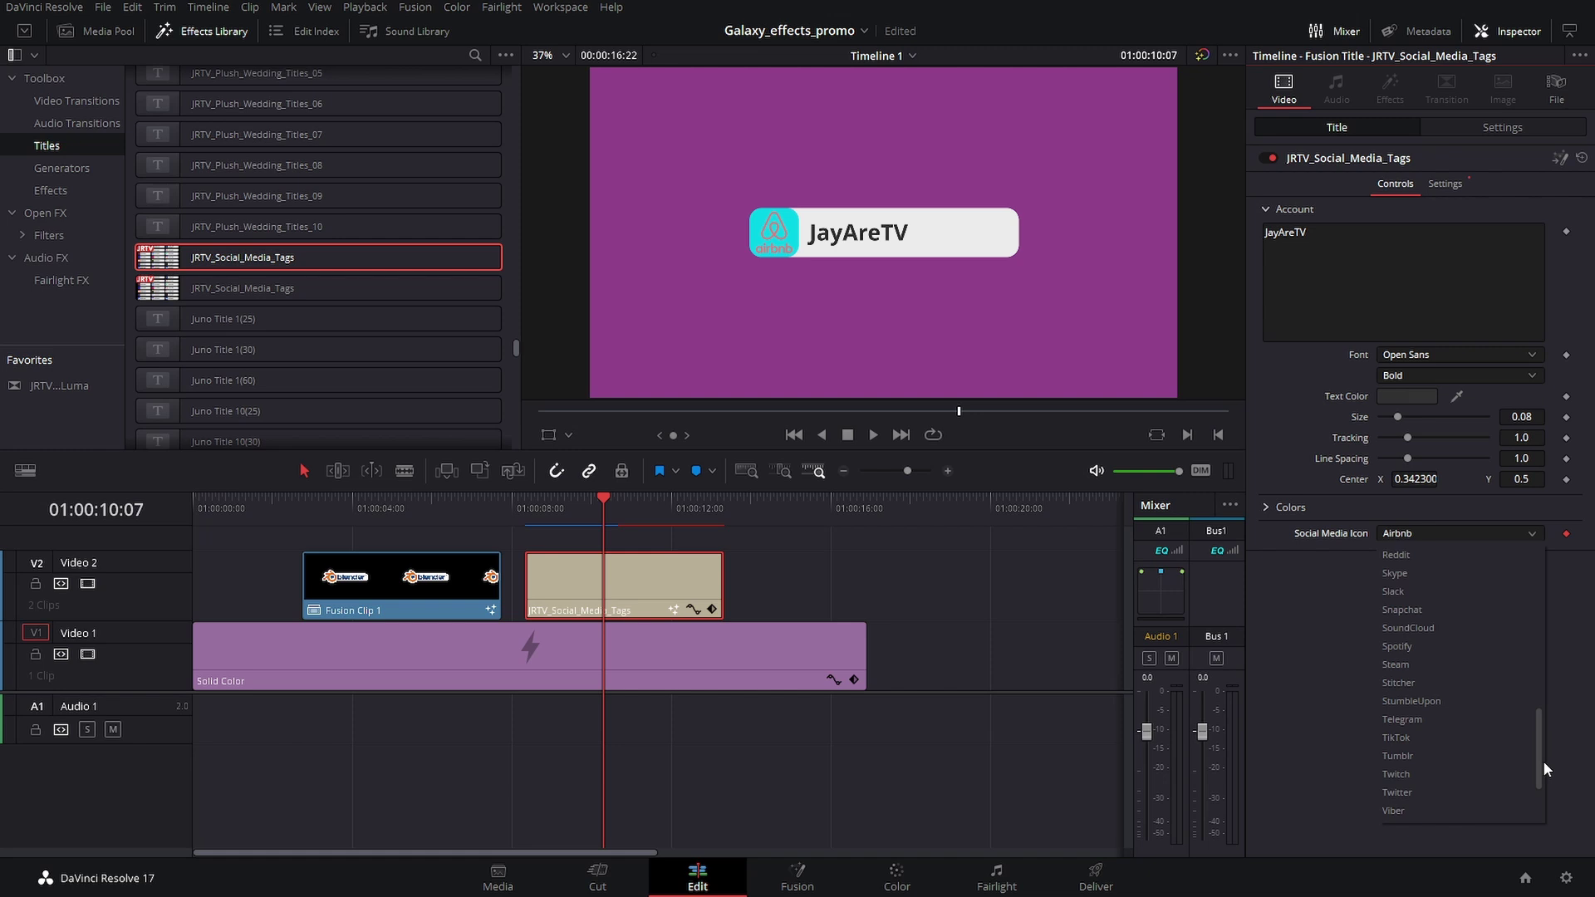
pyautogui.click(1416, 781)
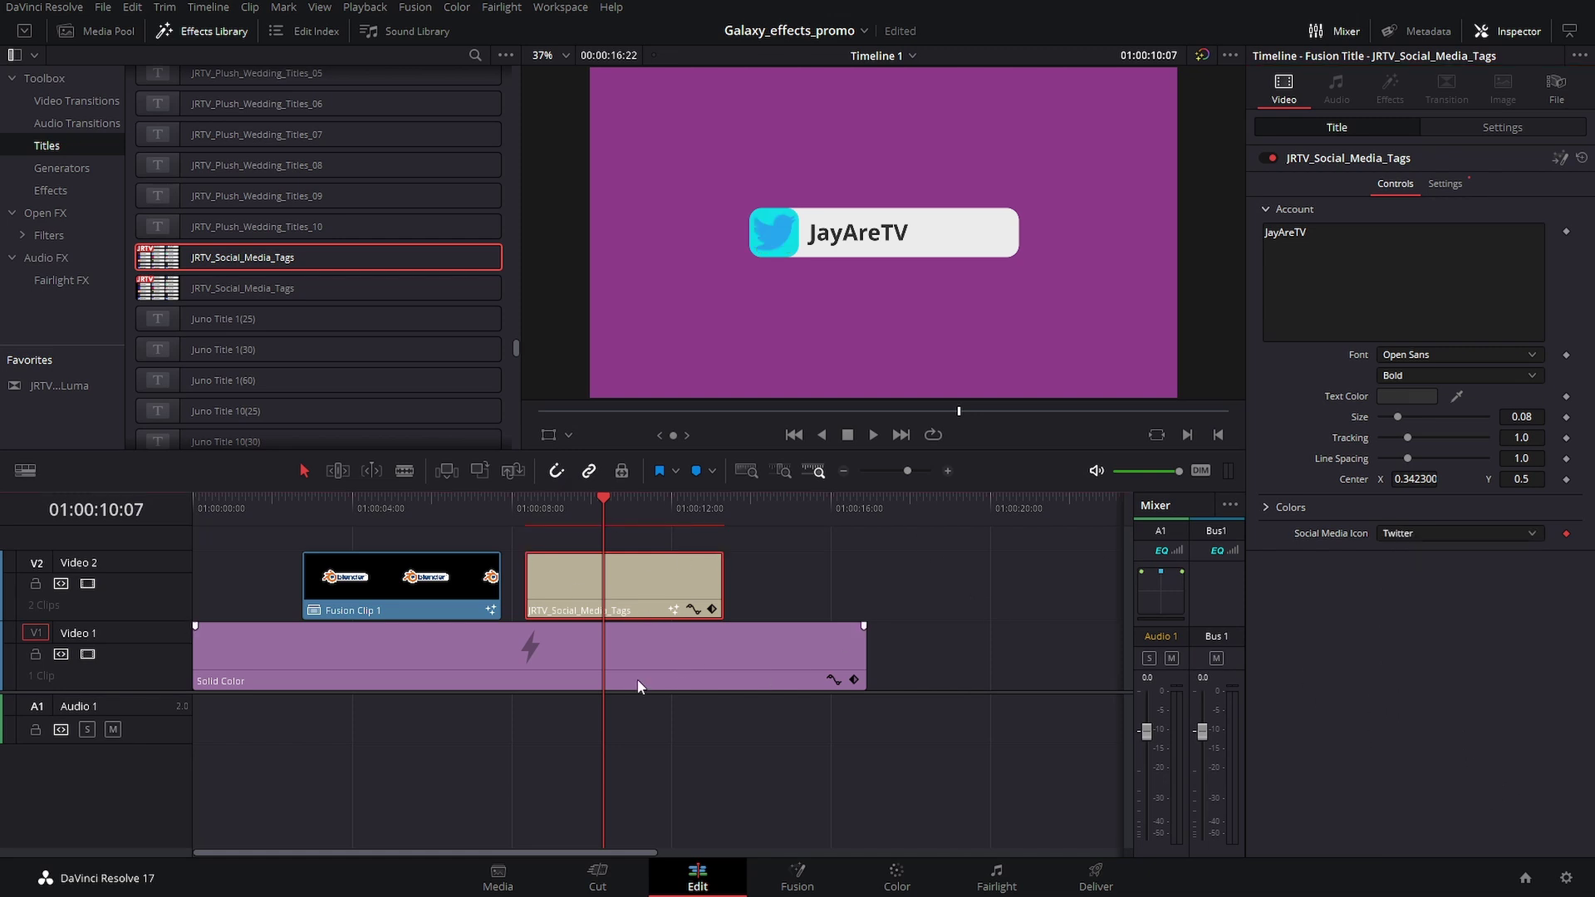
# - Apply JRTV Galaxy Effect 07 from the Effects library to the social media tag clip
pyautogui.click(56, 188)
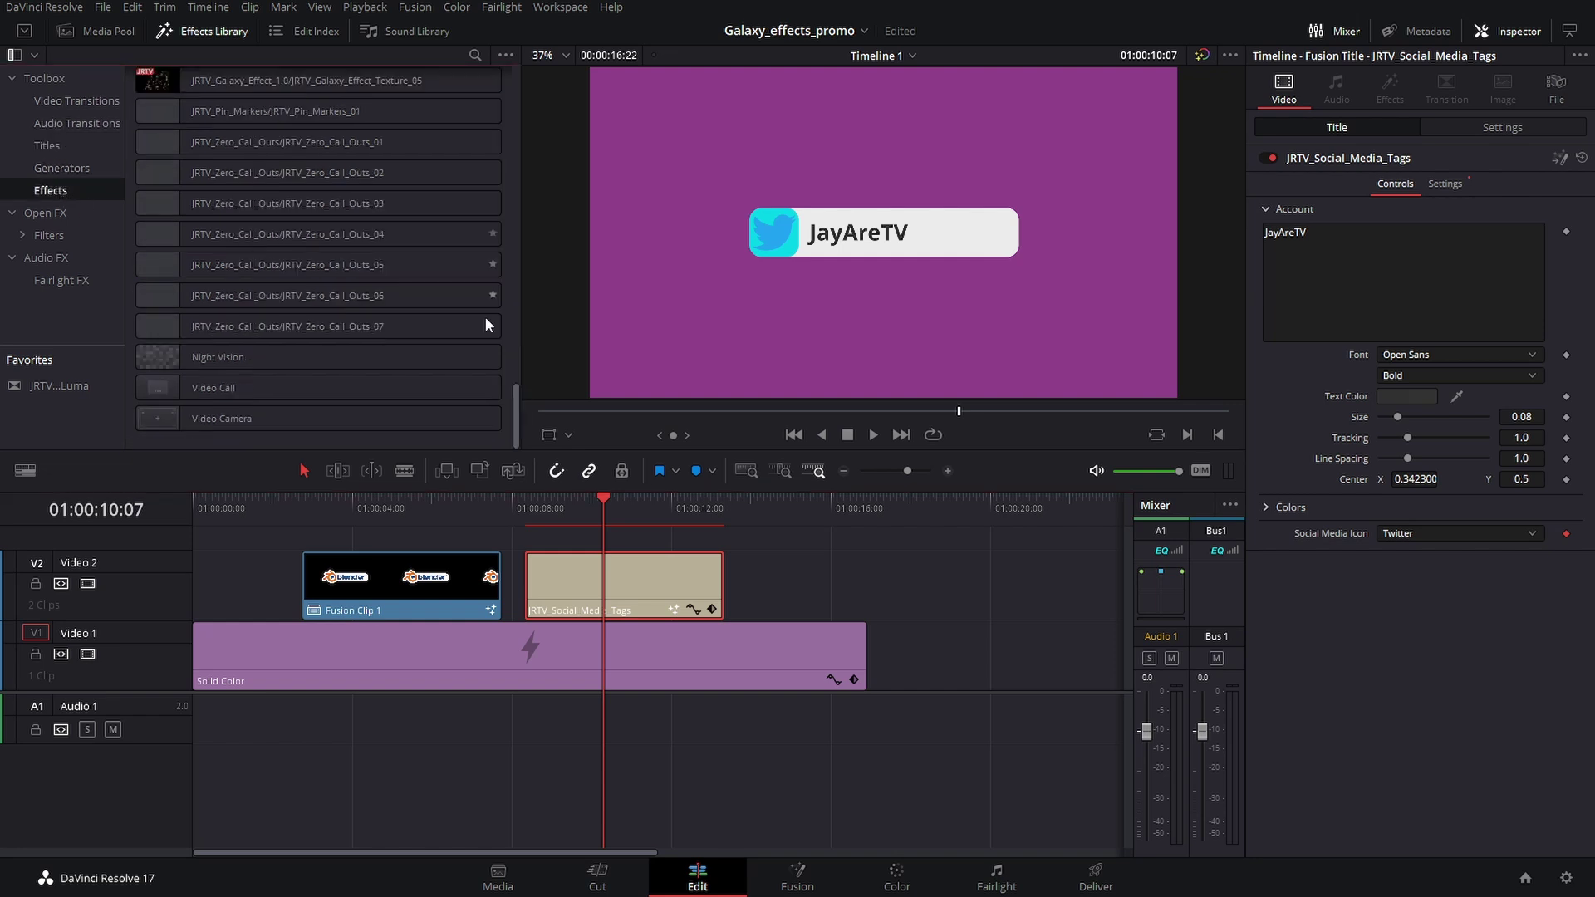
pyautogui.scroll(10, 511, 308)
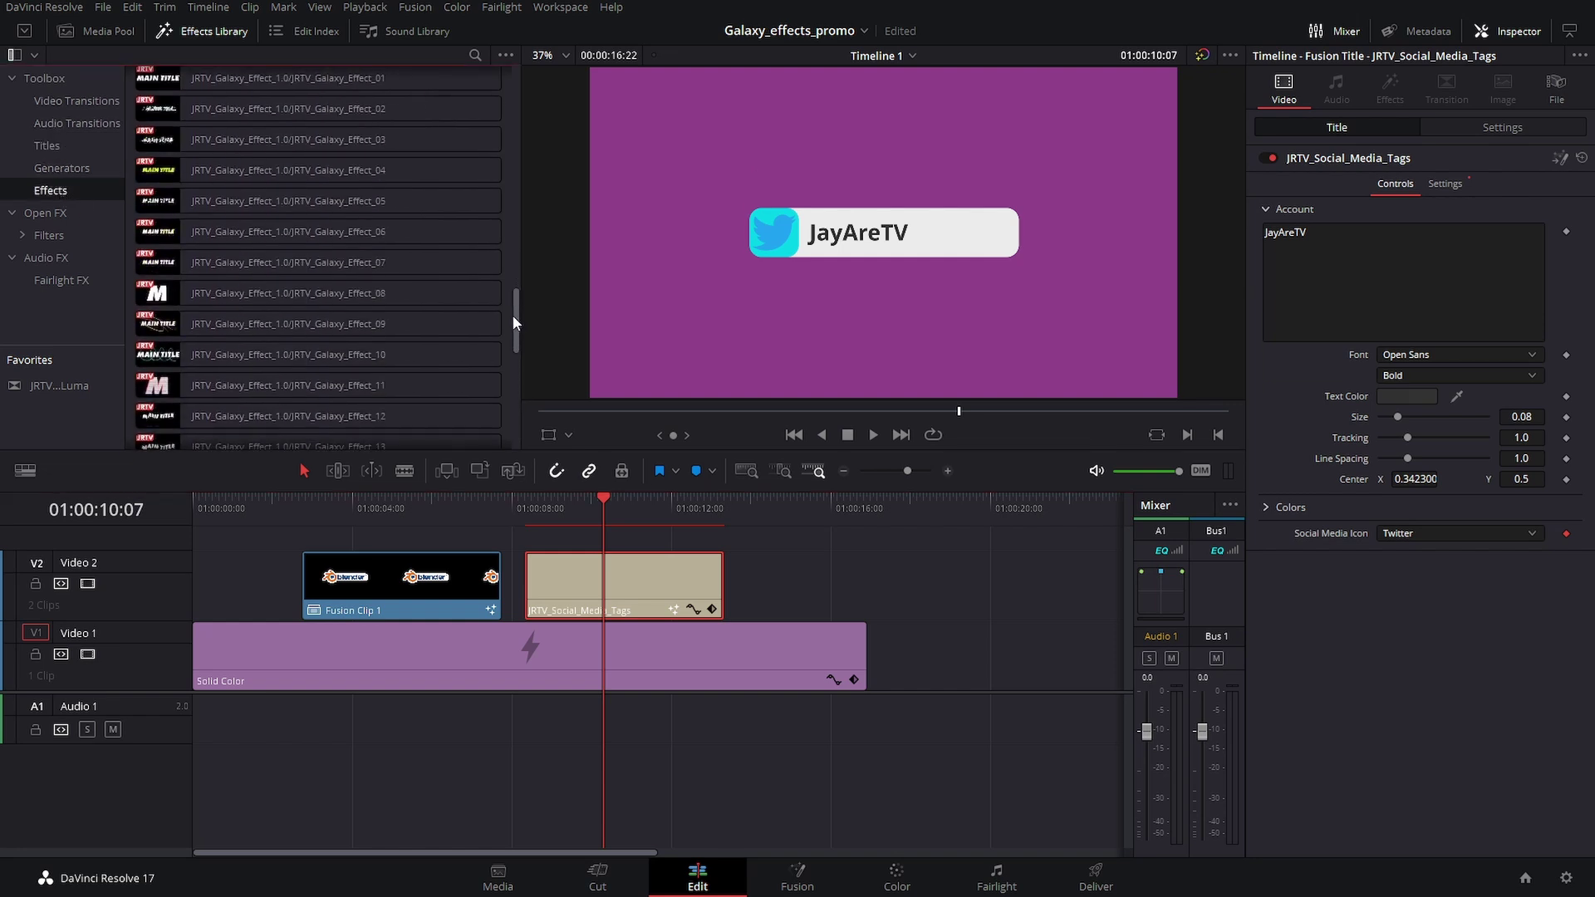
pyautogui.moveTo(513, 327)
pyautogui.mouseDown()
pyautogui.moveTo(517, 356)
pyautogui.moveTo(518, 300)
pyautogui.mouseUp()
pyautogui.doubleClick(282, 372)
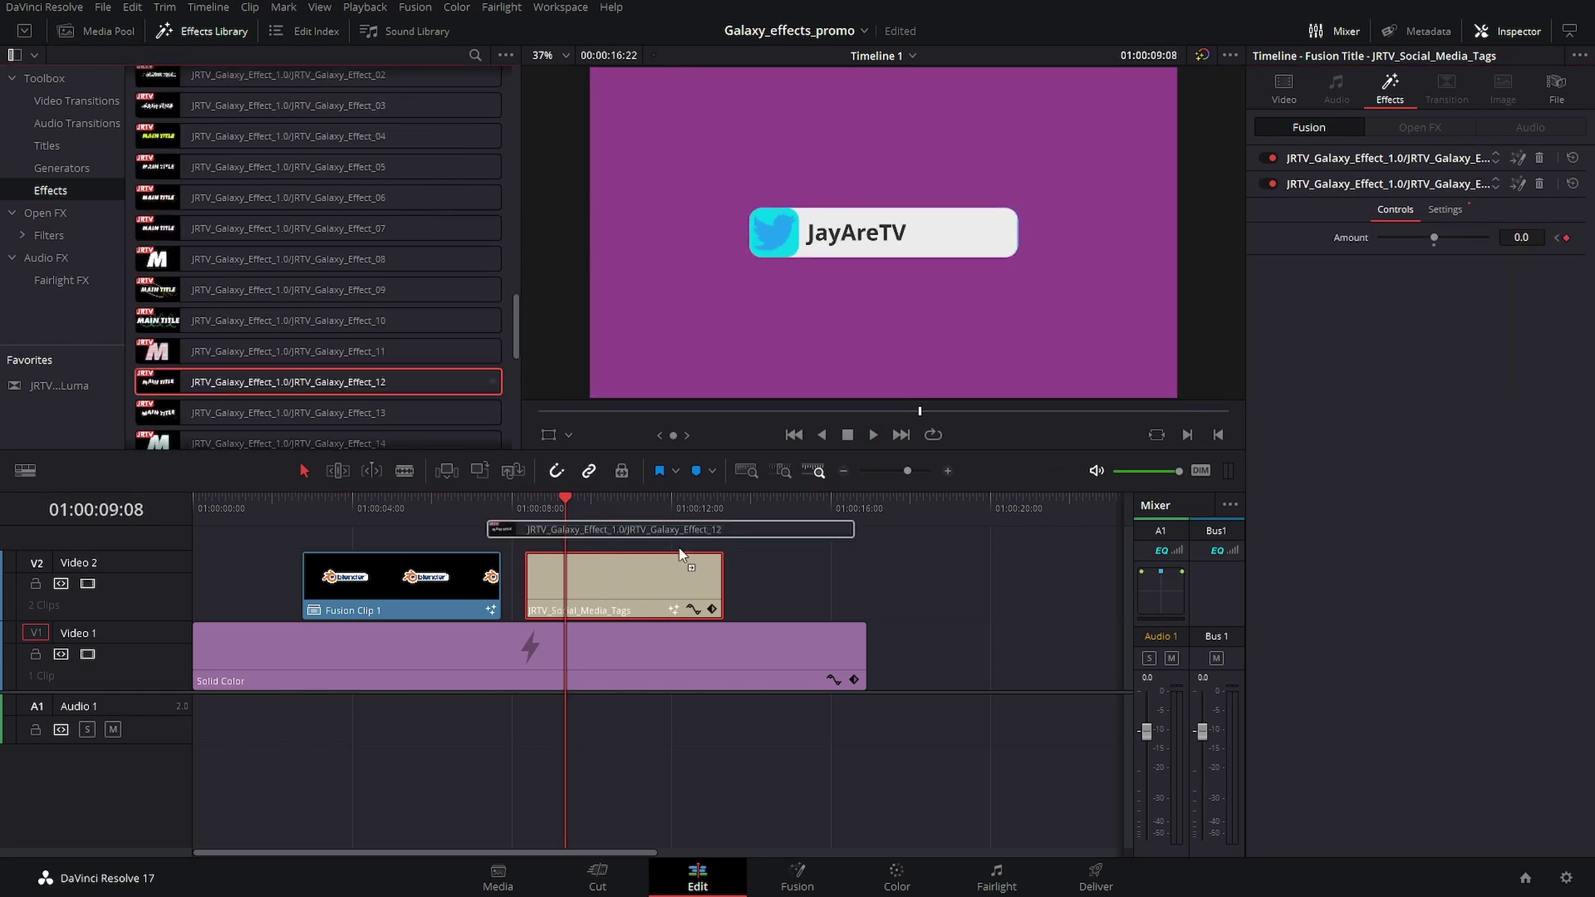
pyautogui.click(531, 509)
# - Render the effected social tag title in place as Fusion Title Render 10.mov
pyautogui.rightClick(594, 574)
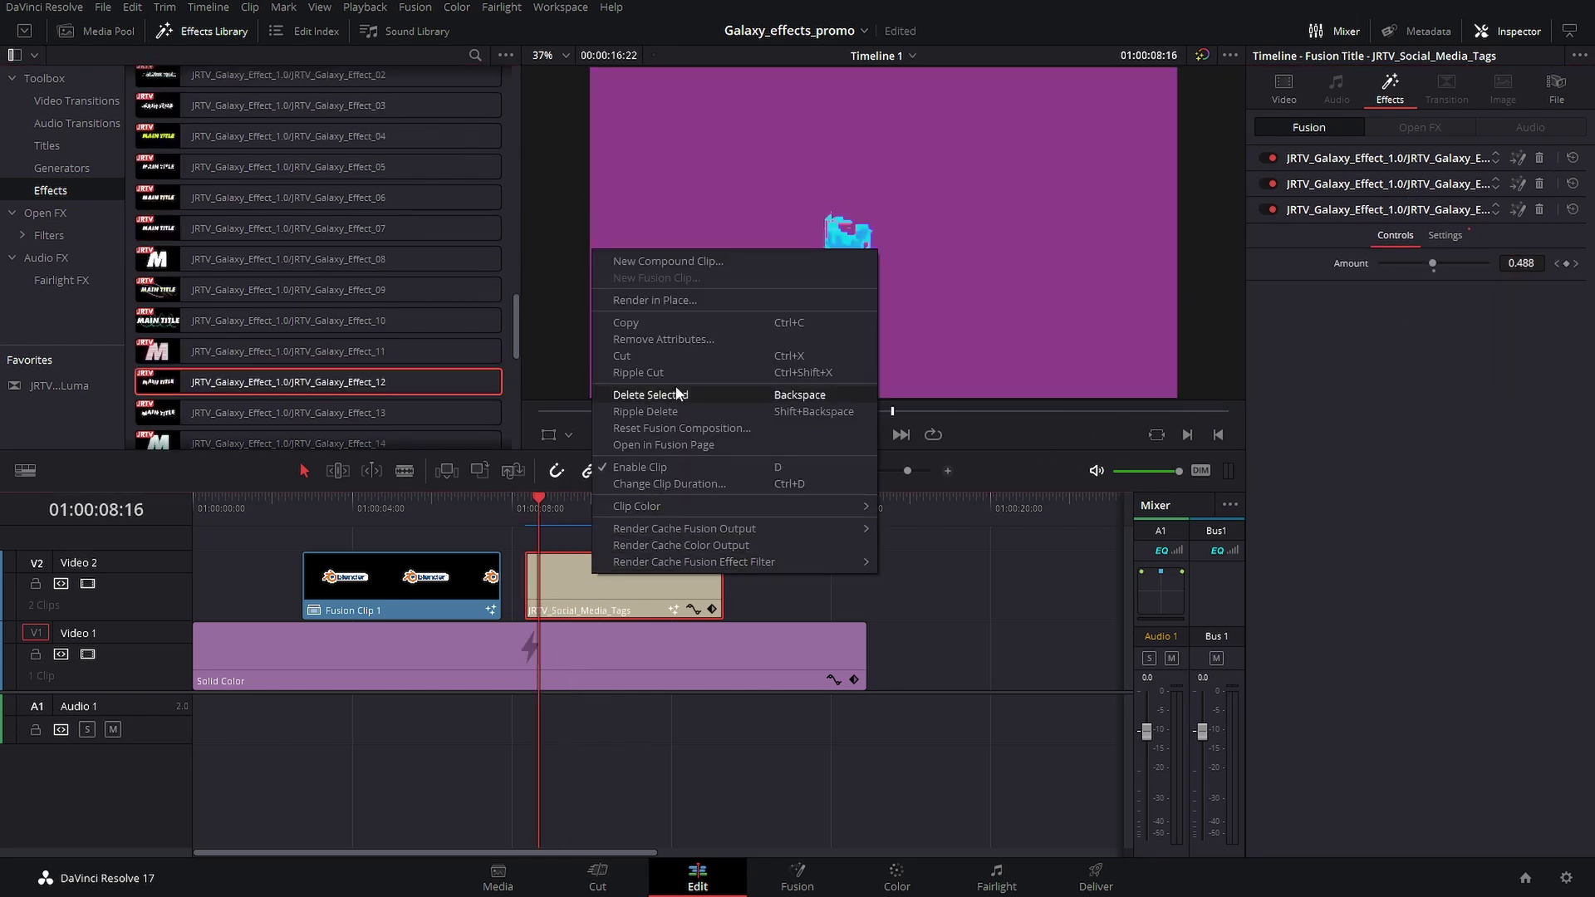
pyautogui.click(665, 301)
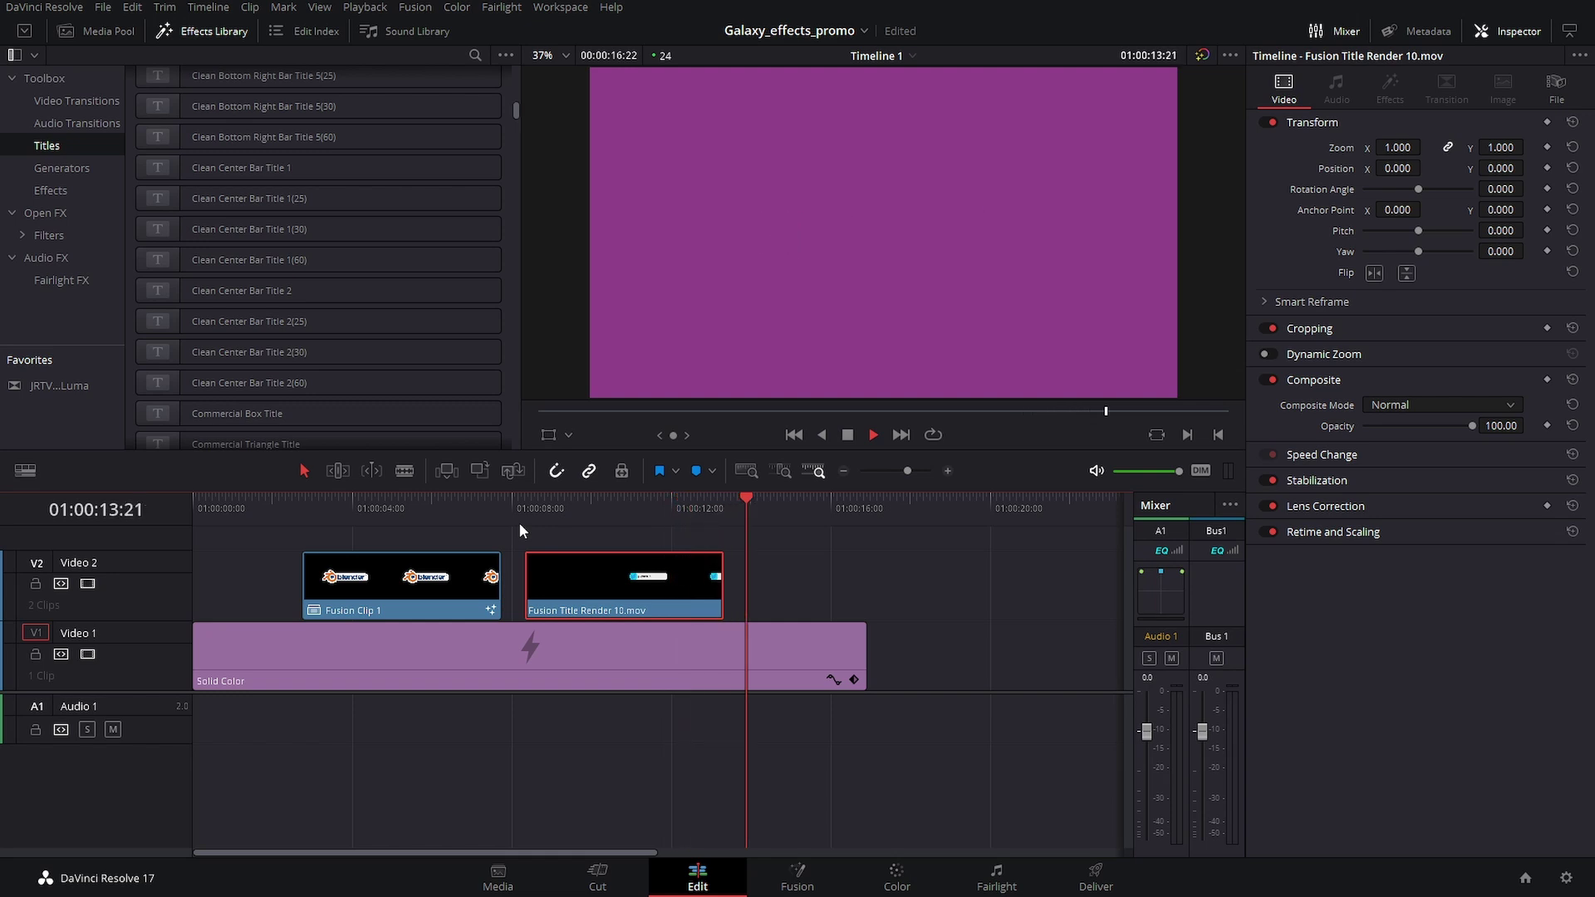
# - Stop playback and put the playhead back inside the rendered Fusion Title Render 10.mov clip
pyautogui.press('space')
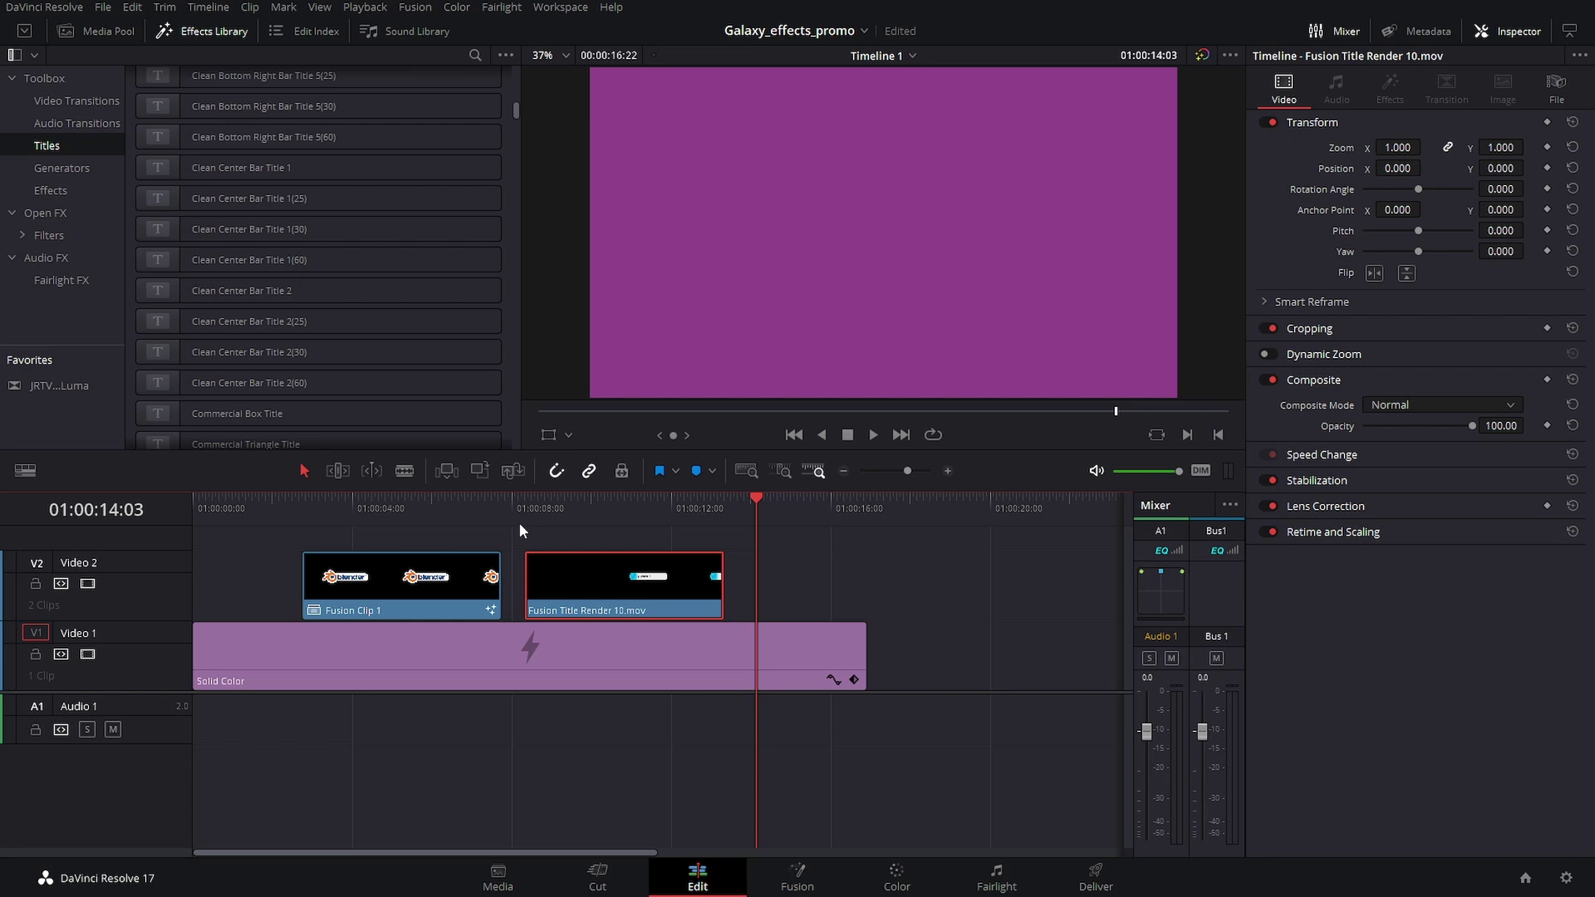
pyautogui.click(574, 524)
# - Decompose the rendered clip to its original JRTV_Social_Media_Tags title and show the JayAreTV tag
pyautogui.rightClick(626, 591)
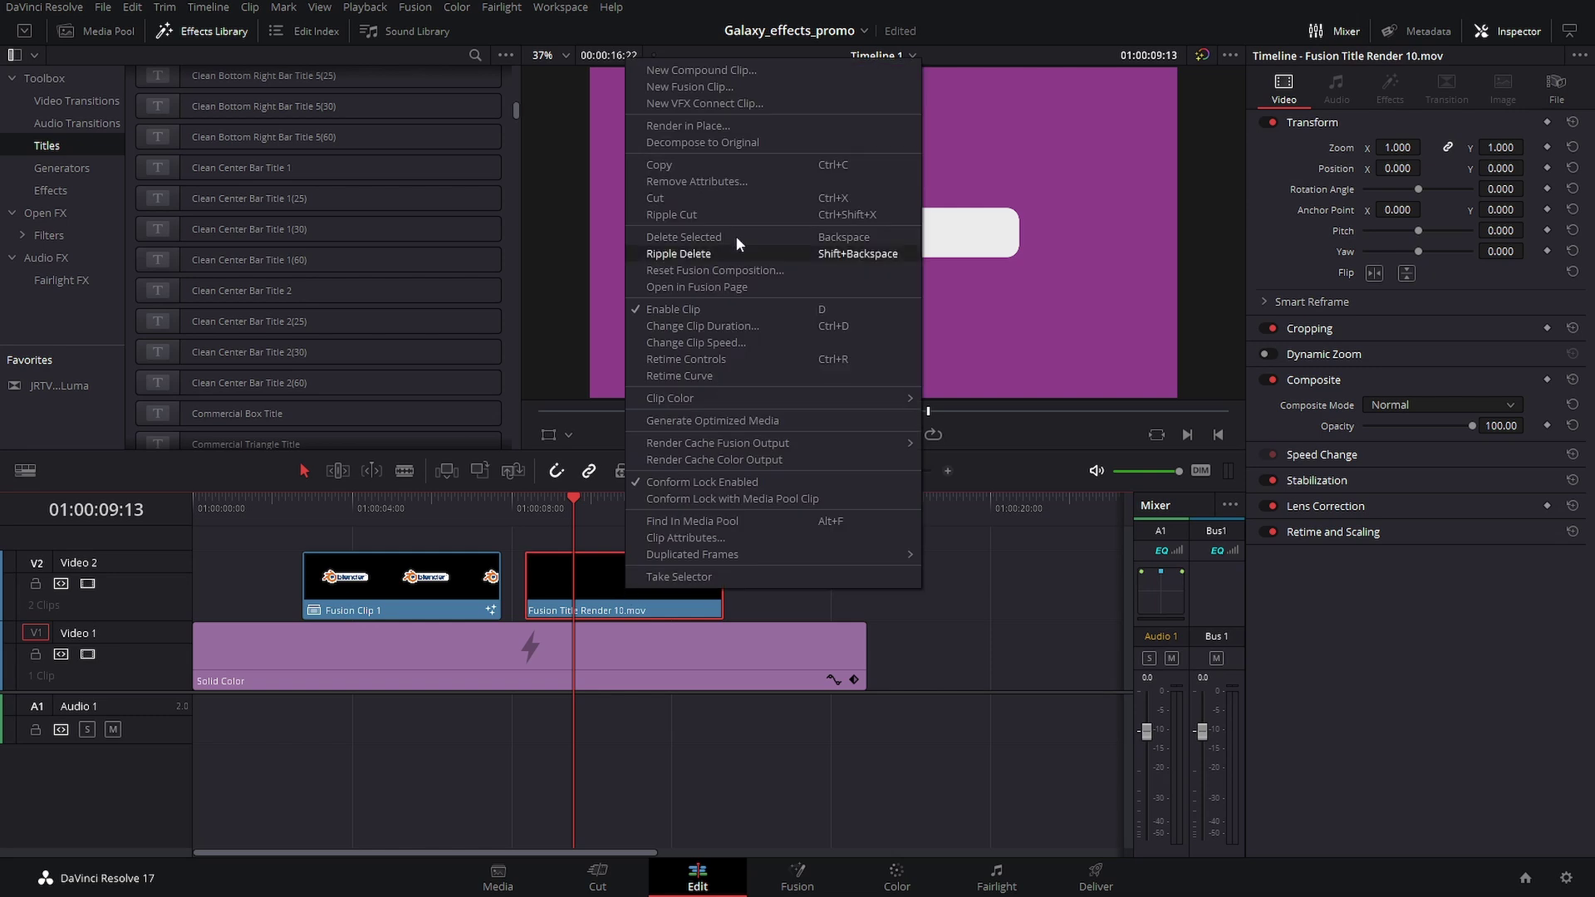
pyautogui.click(743, 144)
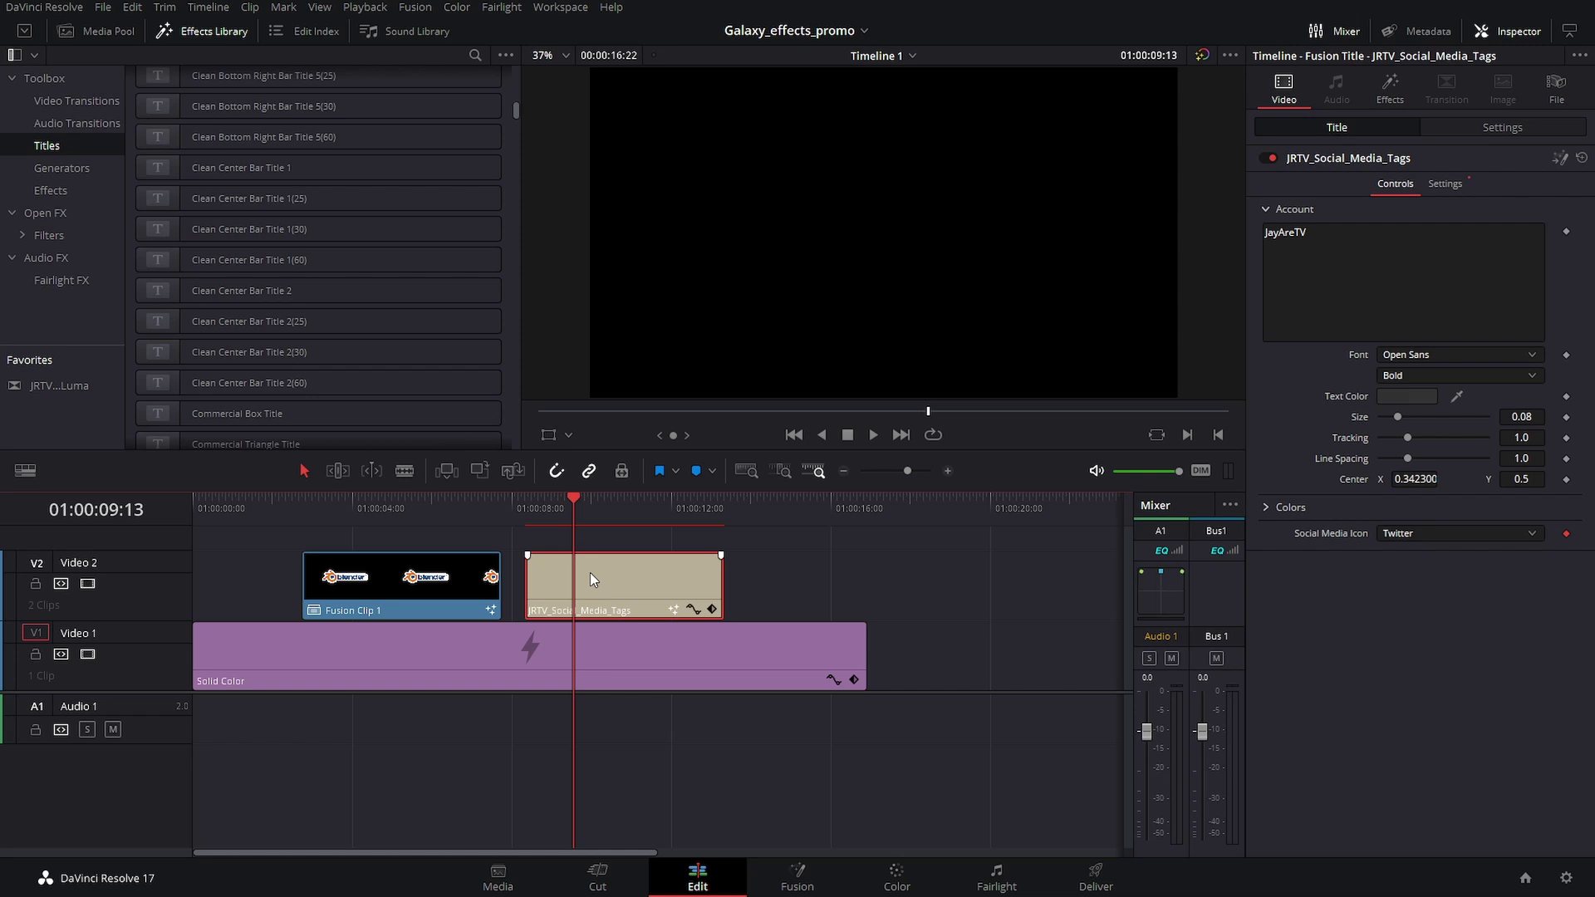
pyautogui.click(637, 502)
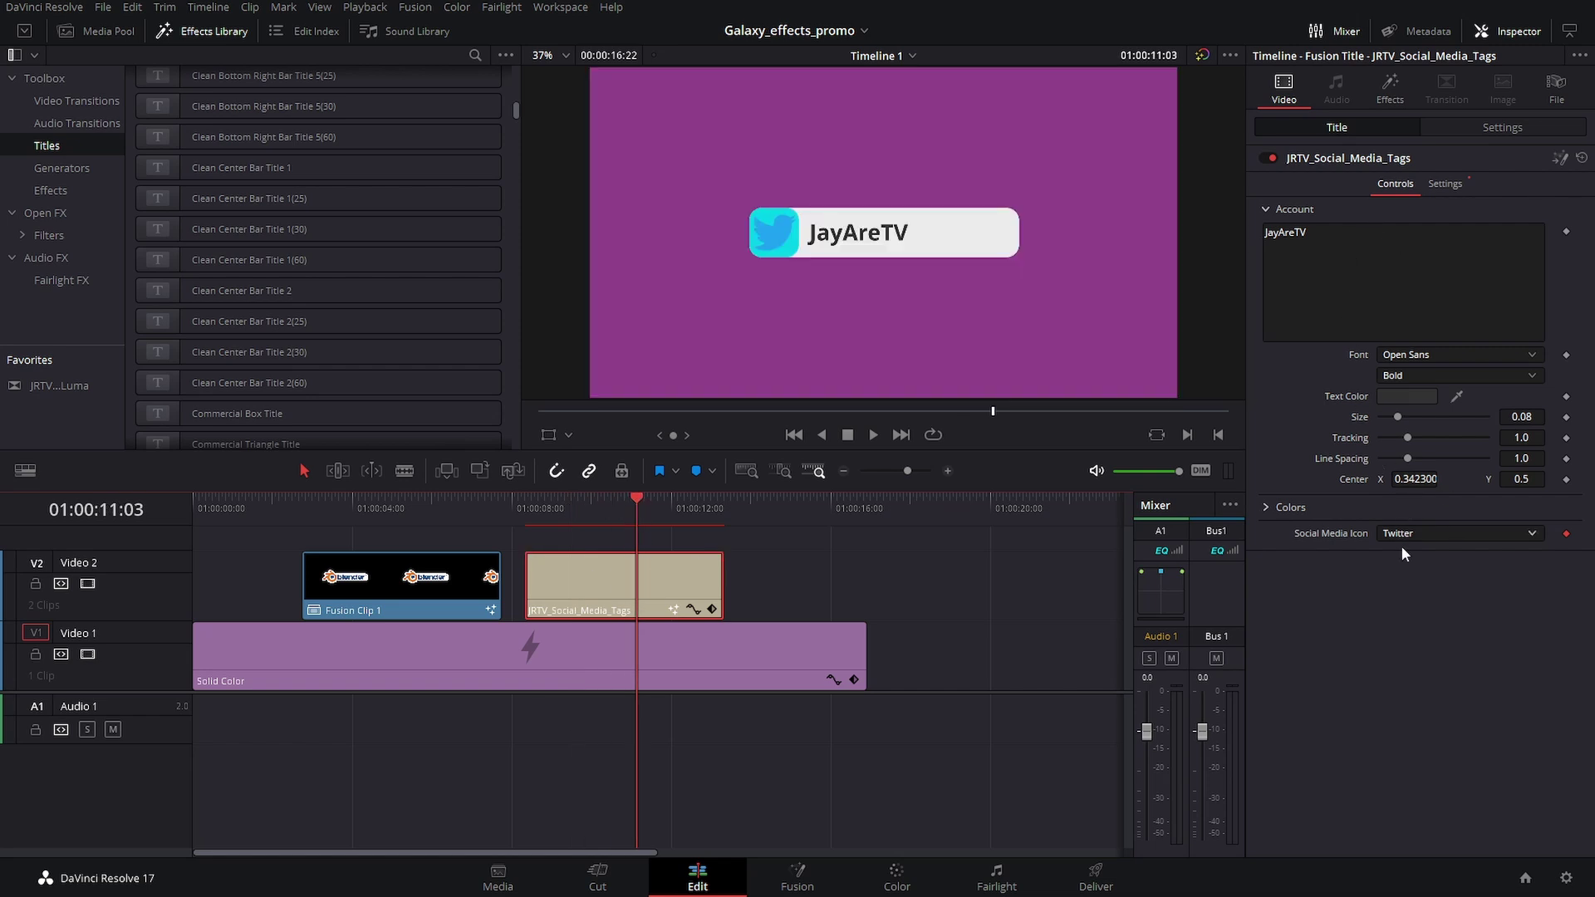
# - Show the title's stacked Galaxy effects, park the playhead at 01:00:10:04, and list library Effects
pyautogui.click(1391, 88)
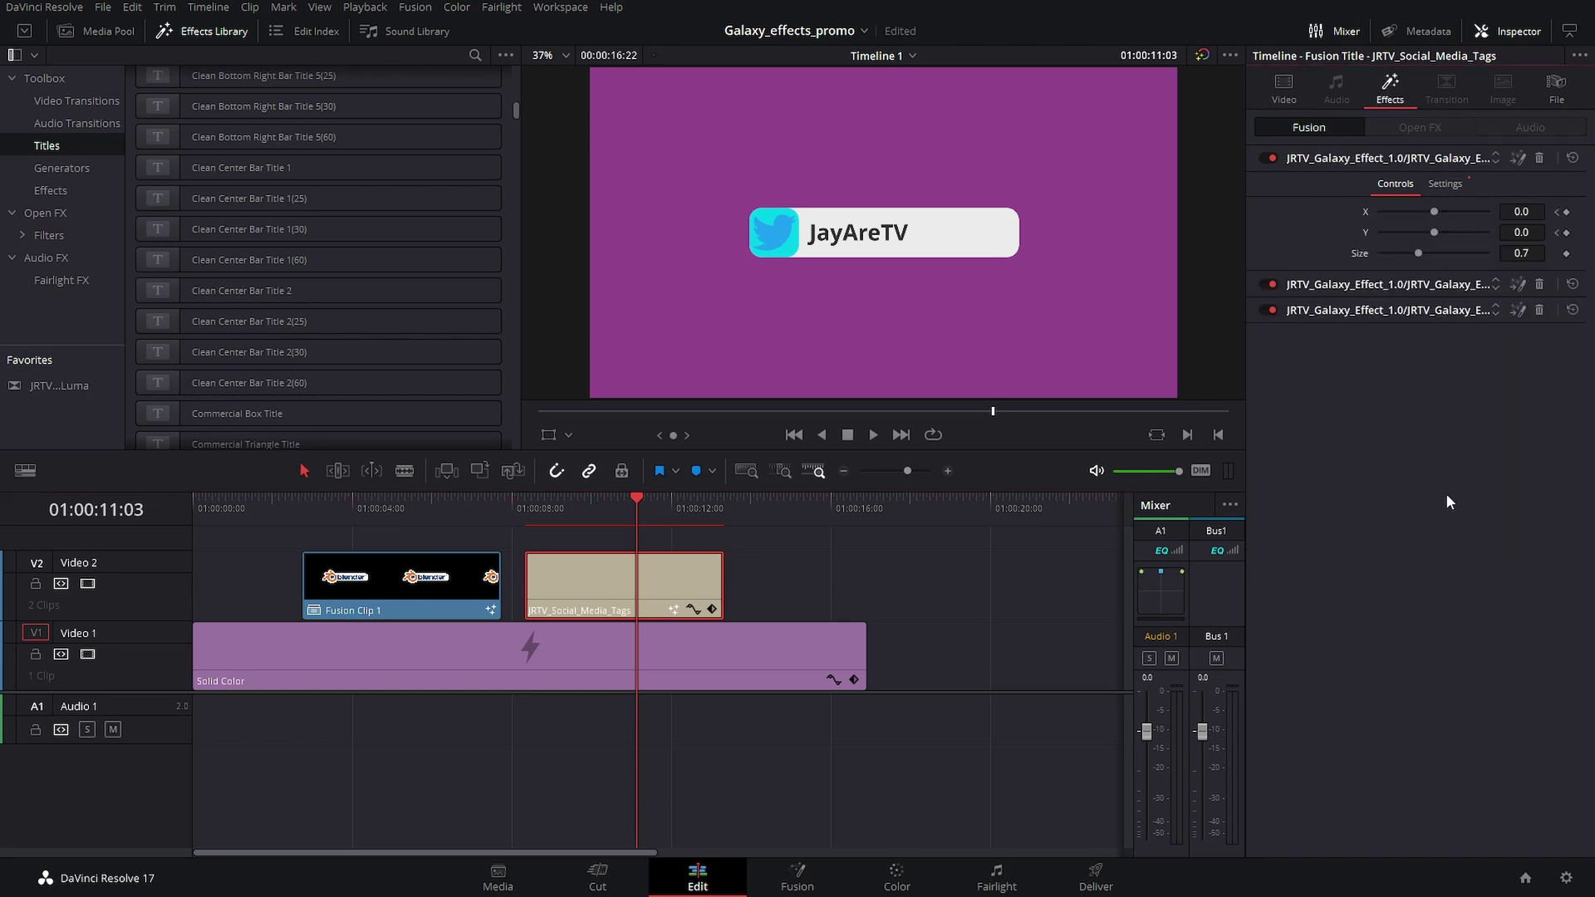
pyautogui.moveTo(635, 502); pyautogui.dragTo(598, 508)
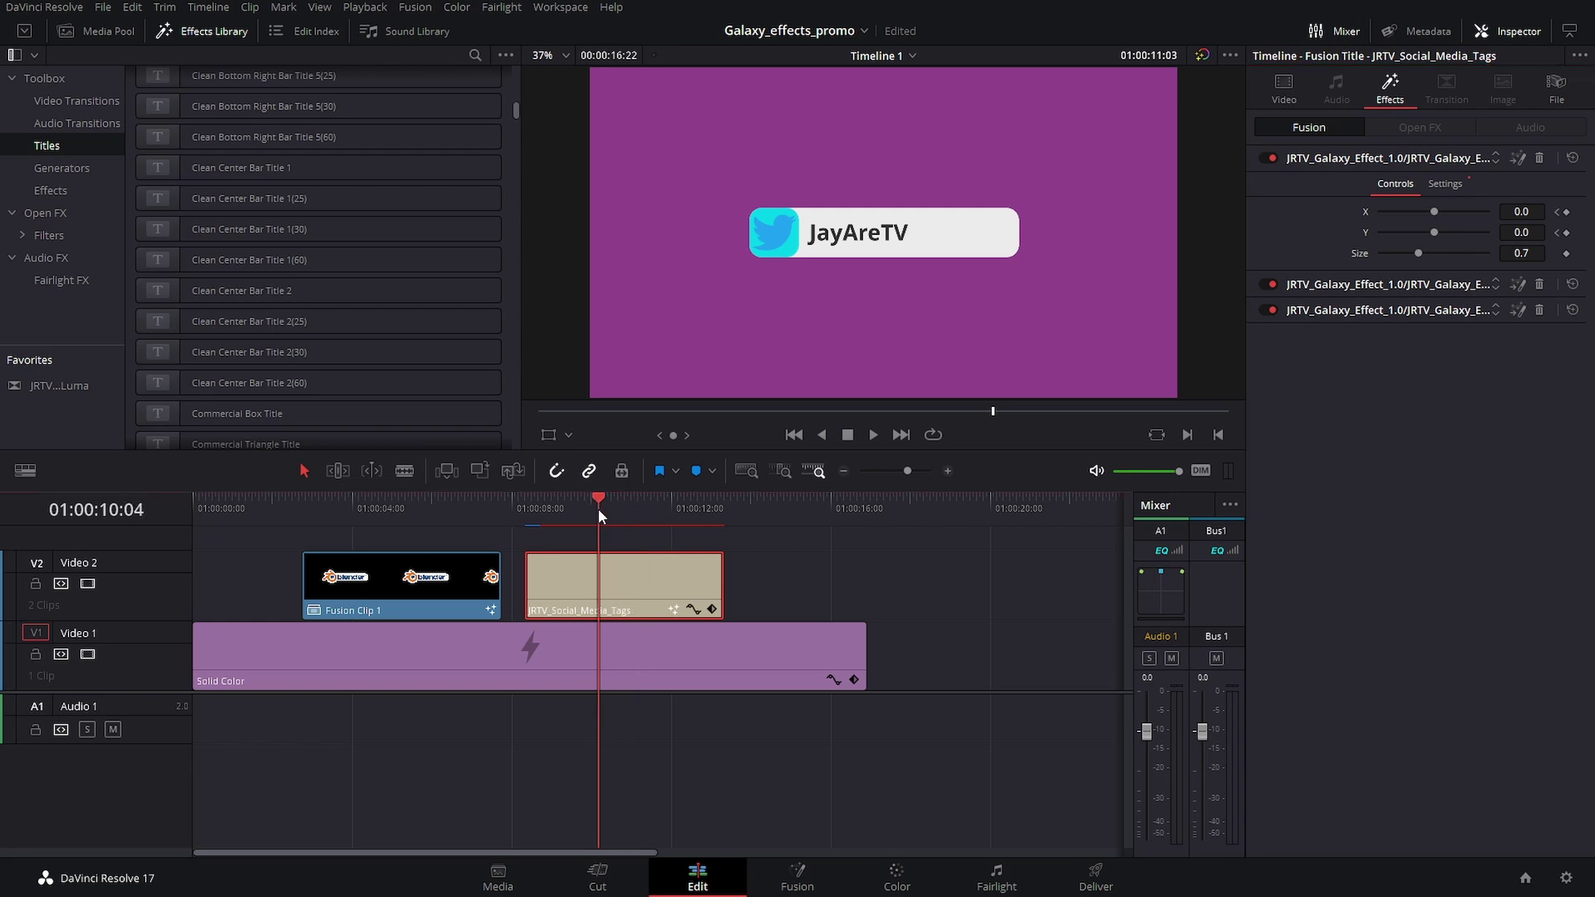
pyautogui.click(61, 169)
pyautogui.click(58, 191)
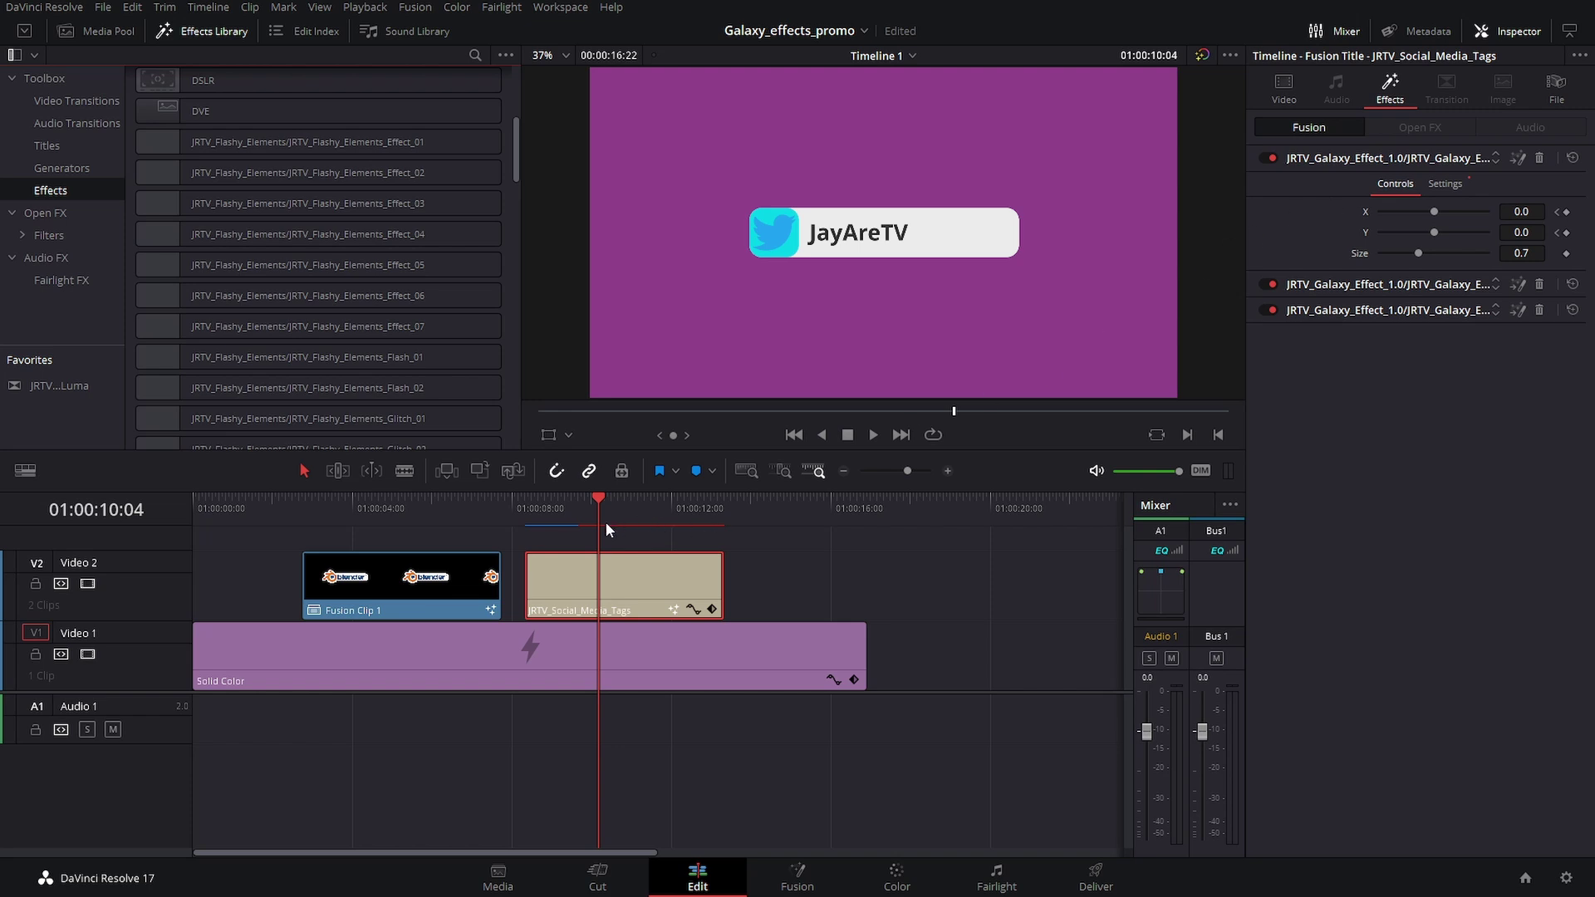
# - Drop JRTV_Galaxy_Effect_10 onto the zoomed-in title clip as a fourth Galaxy effect
pyautogui.moveTo(607, 523); pyautogui.dragTo(531, 520)
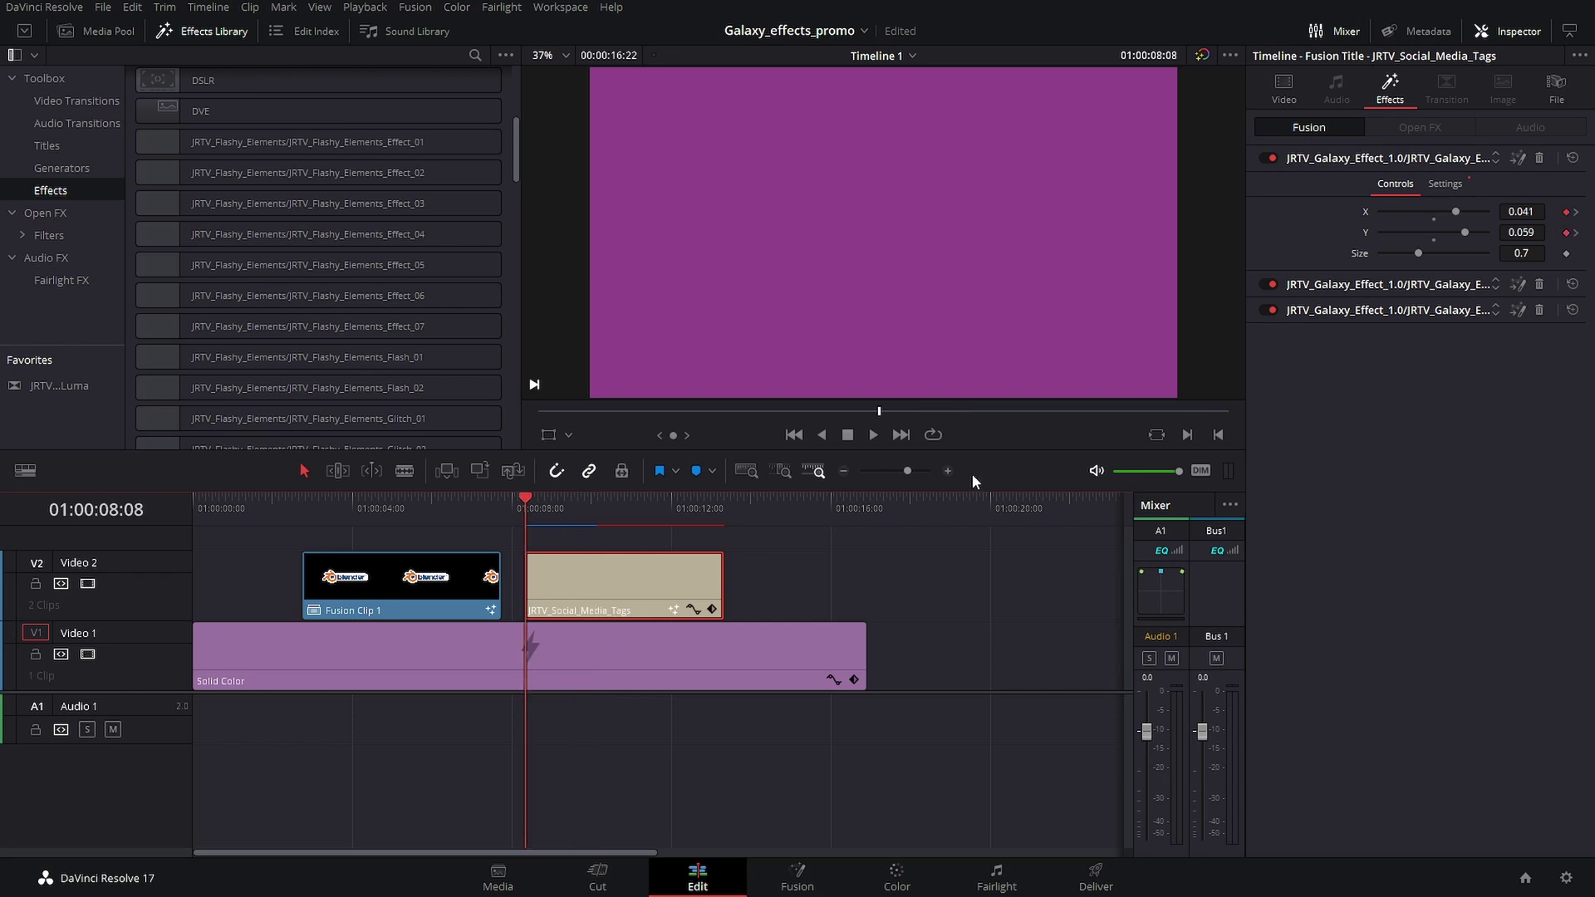
pyautogui.click(947, 470)
pyautogui.moveTo(516, 137); pyautogui.dragTo(520, 342)
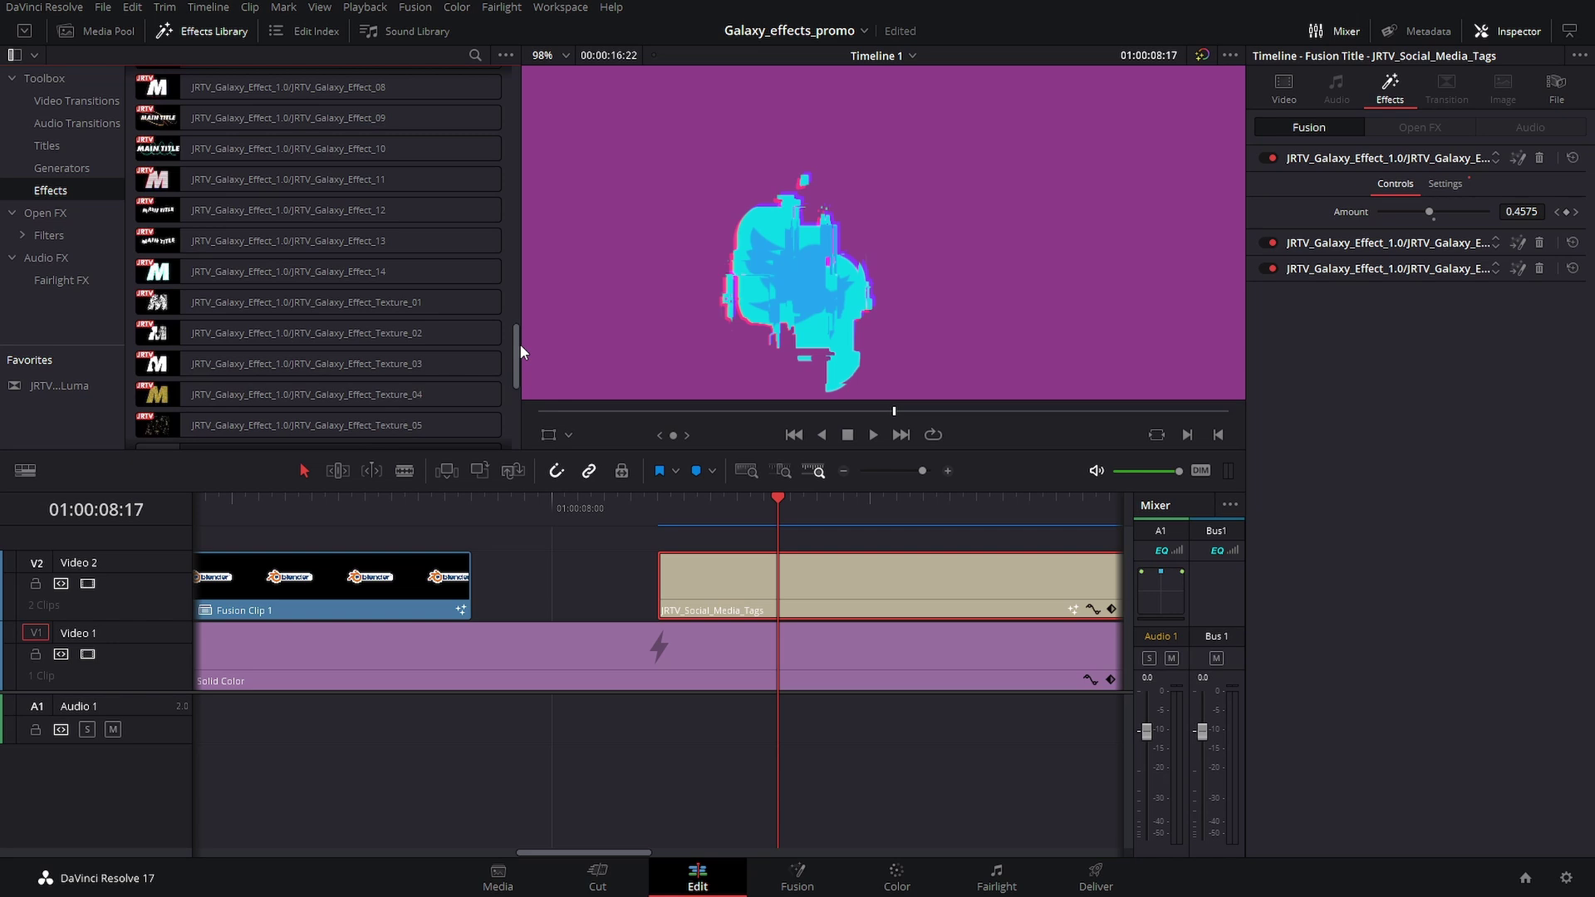
pyautogui.scroll(3, 506, 341)
pyautogui.moveTo(200, 282); pyautogui.dragTo(841, 577)
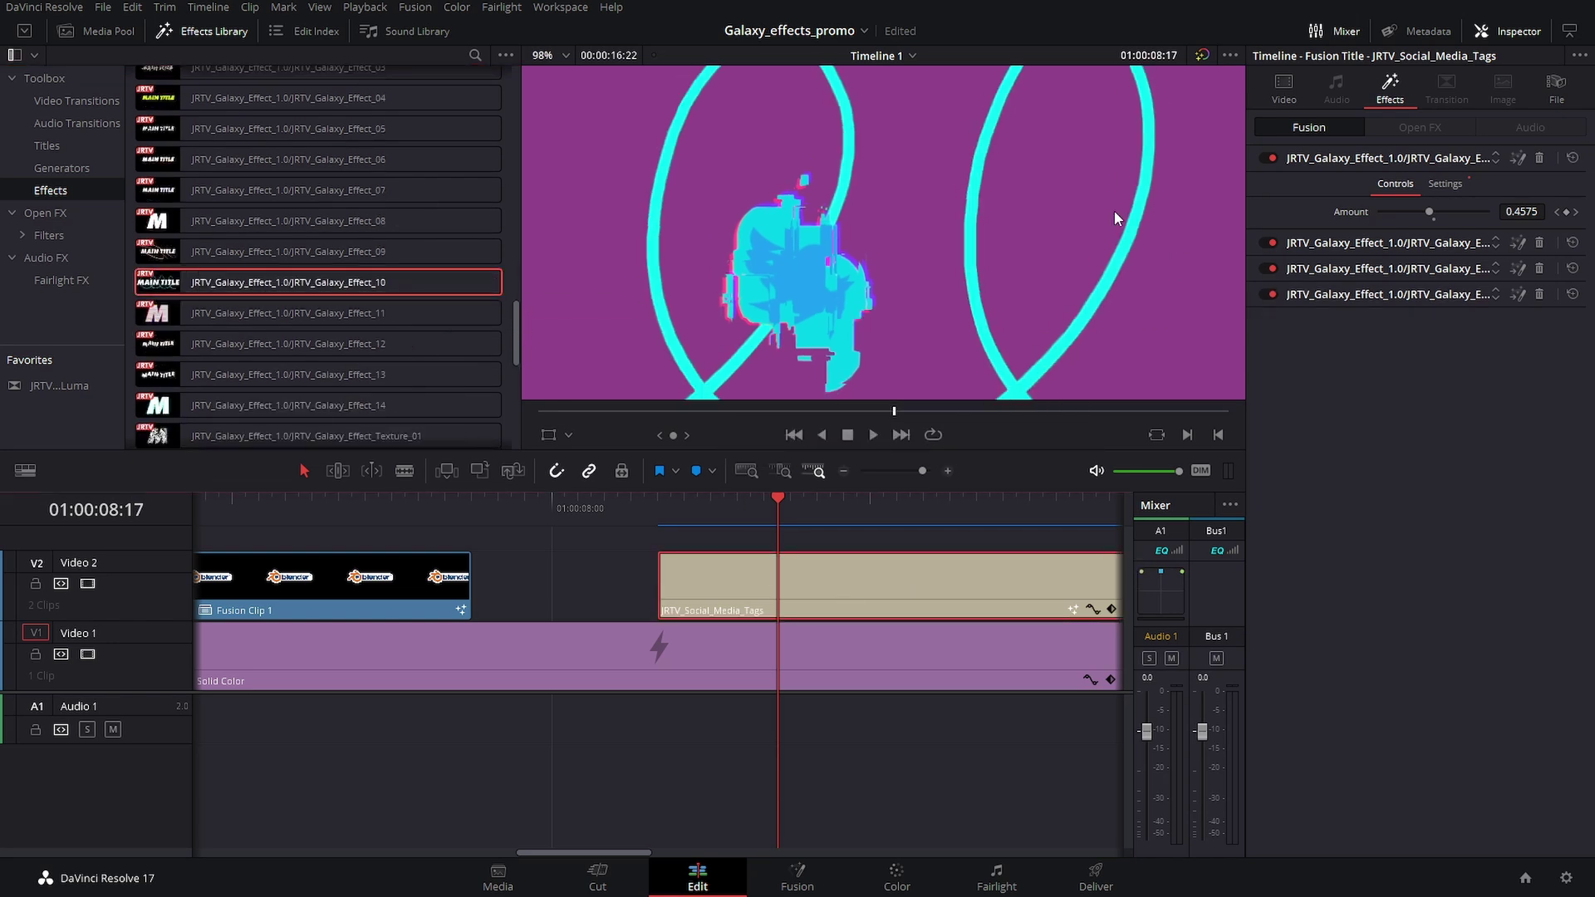
pyautogui.scroll(-5, 1113, 213)
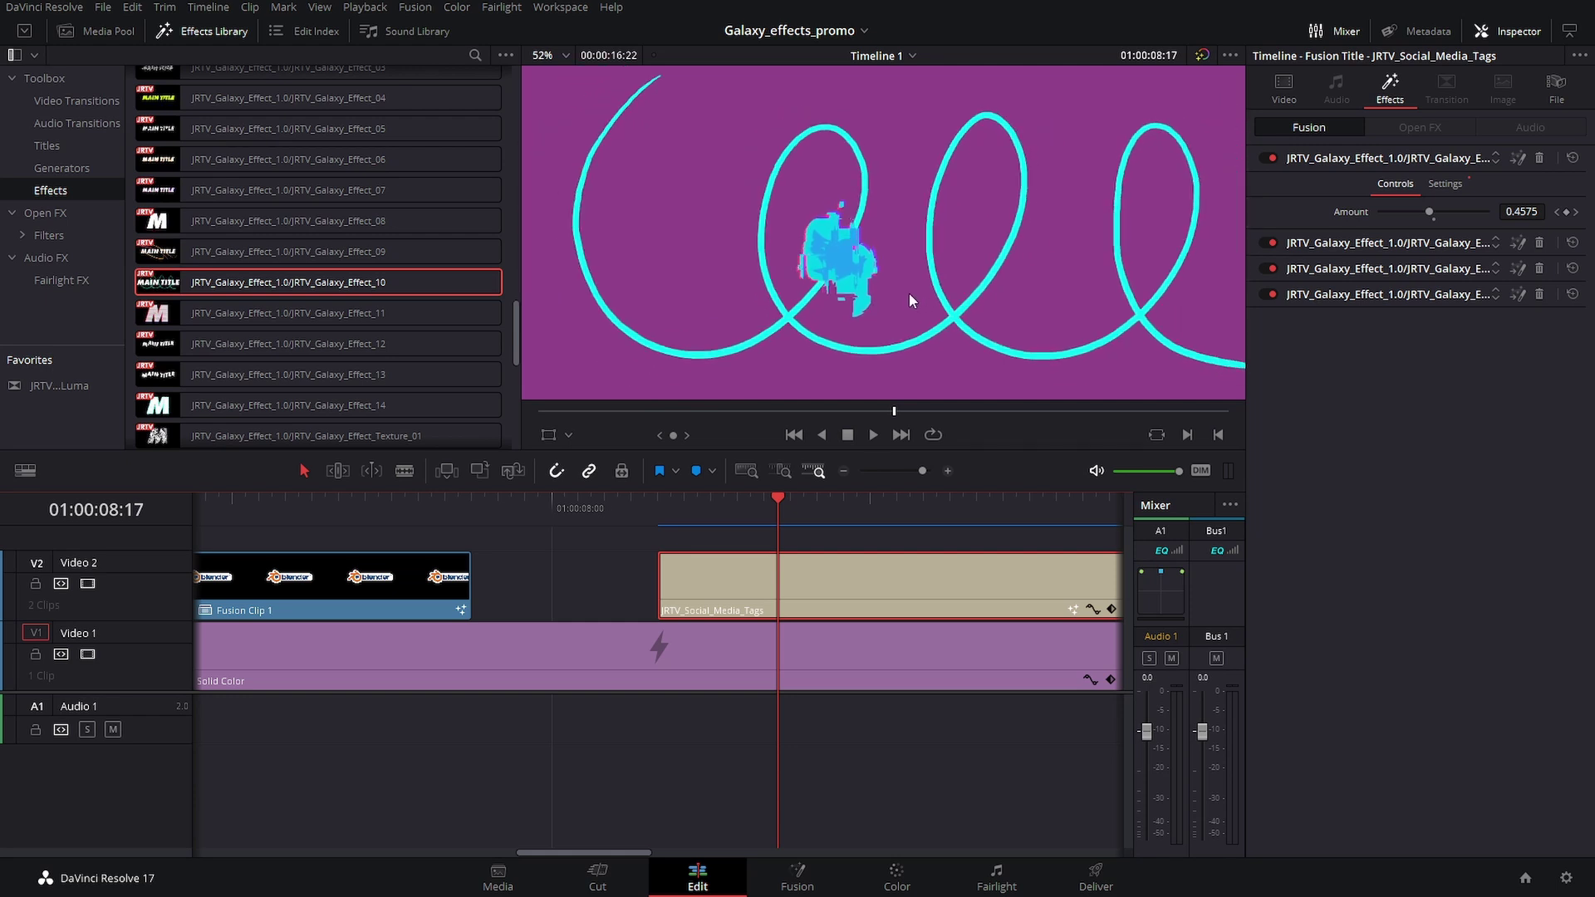
pyautogui.scroll(-2, 909, 293)
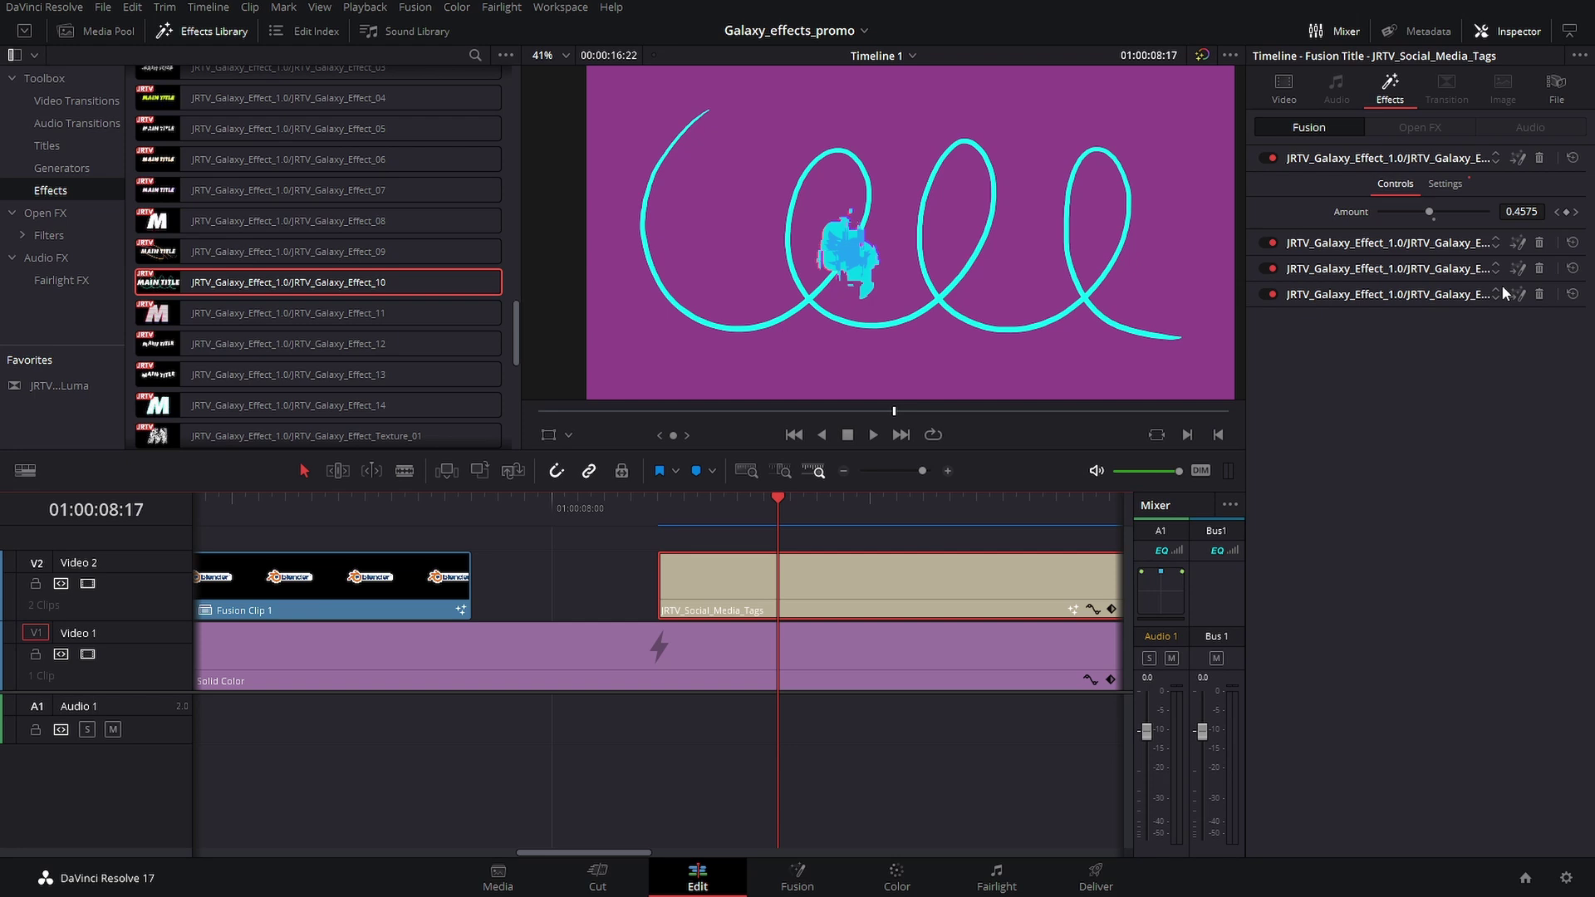
# - Move Galaxy Effect 10 from fourth to first place in the title's effect stack
pyautogui.click(1440, 294)
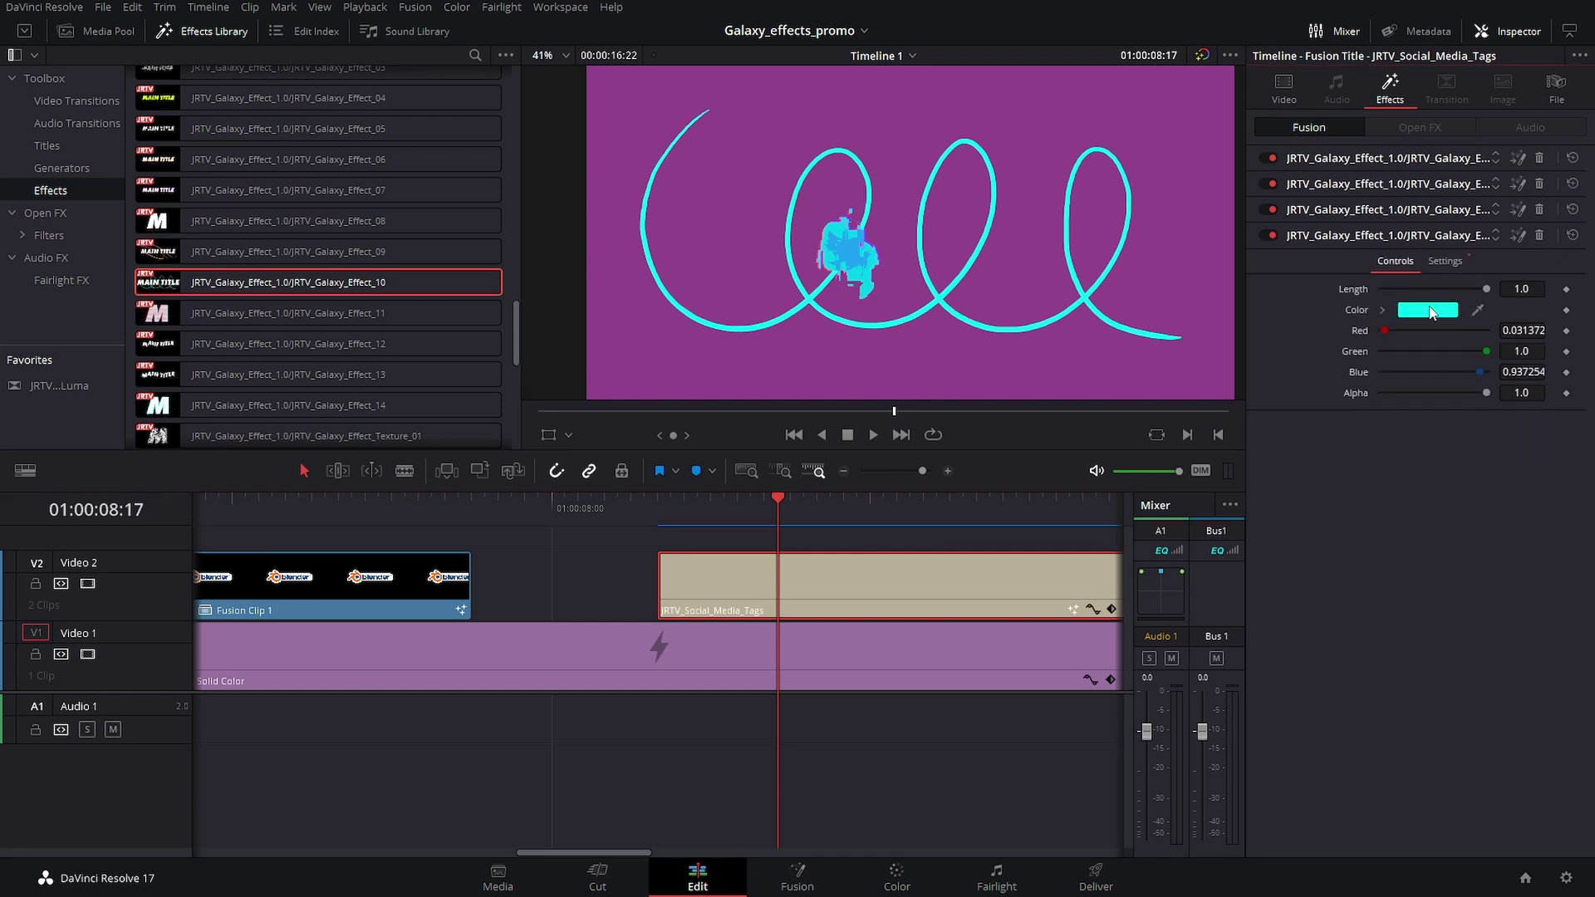
pyautogui.click(1494, 229)
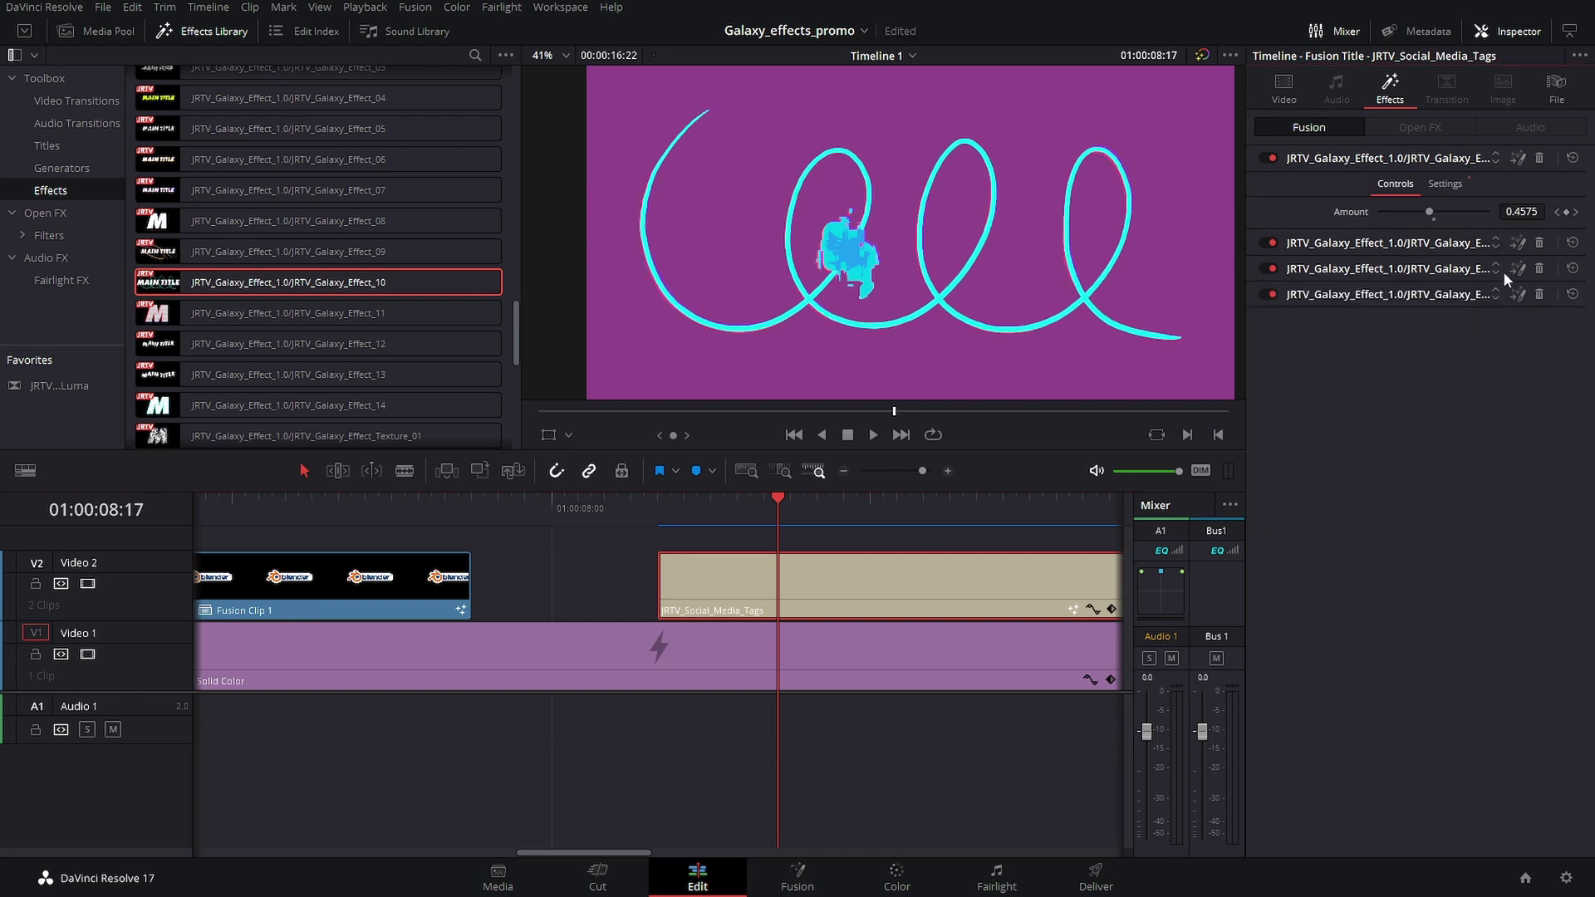
pyautogui.click(1497, 239)
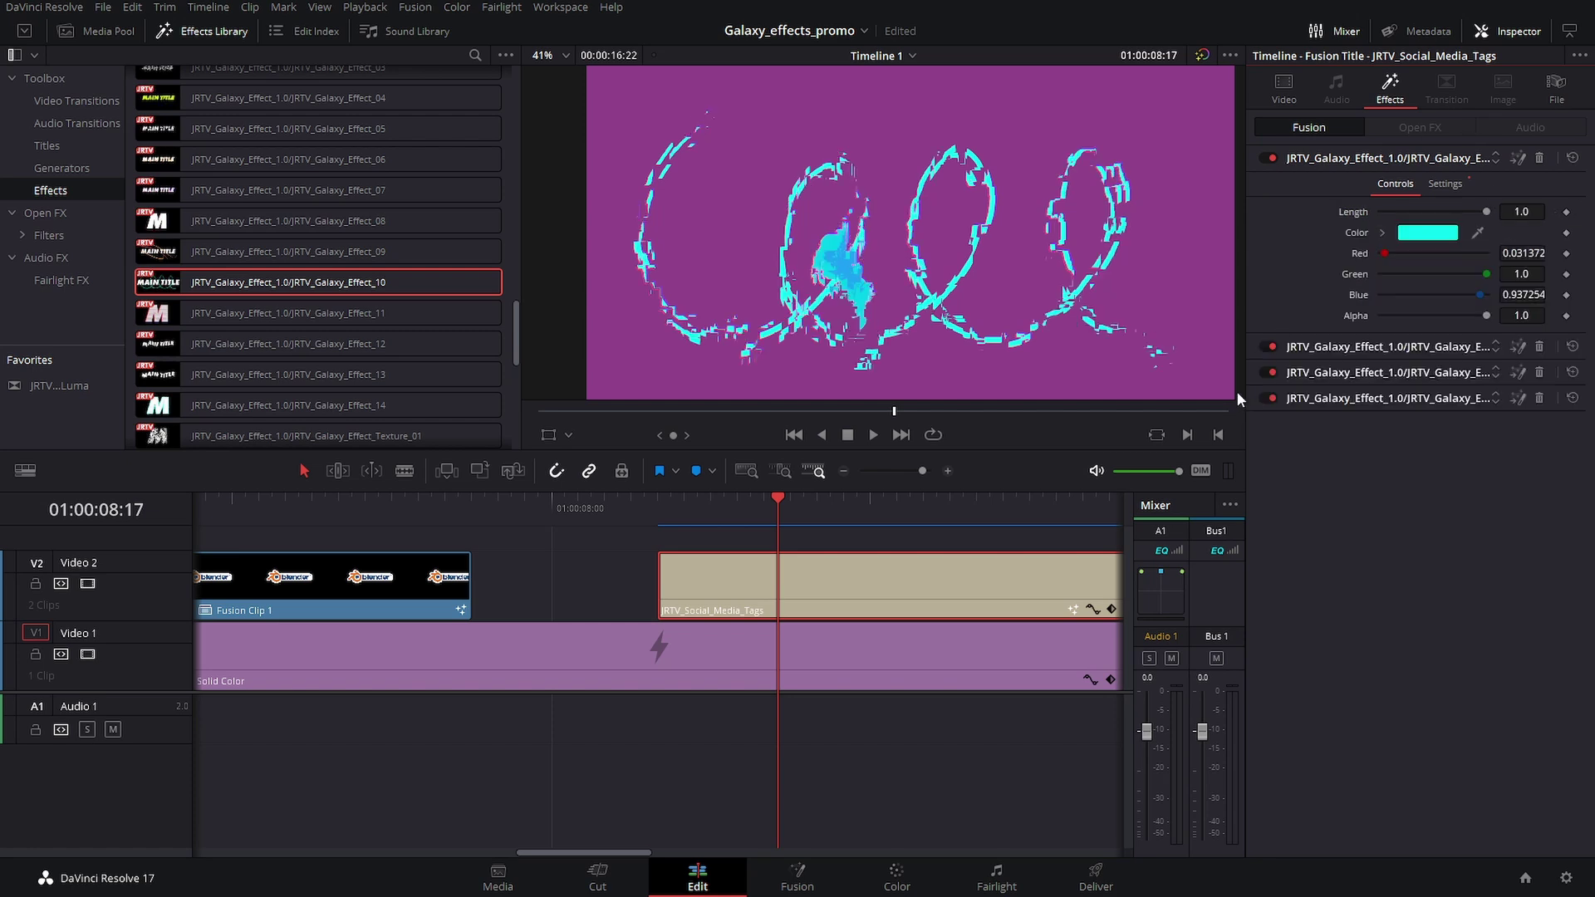